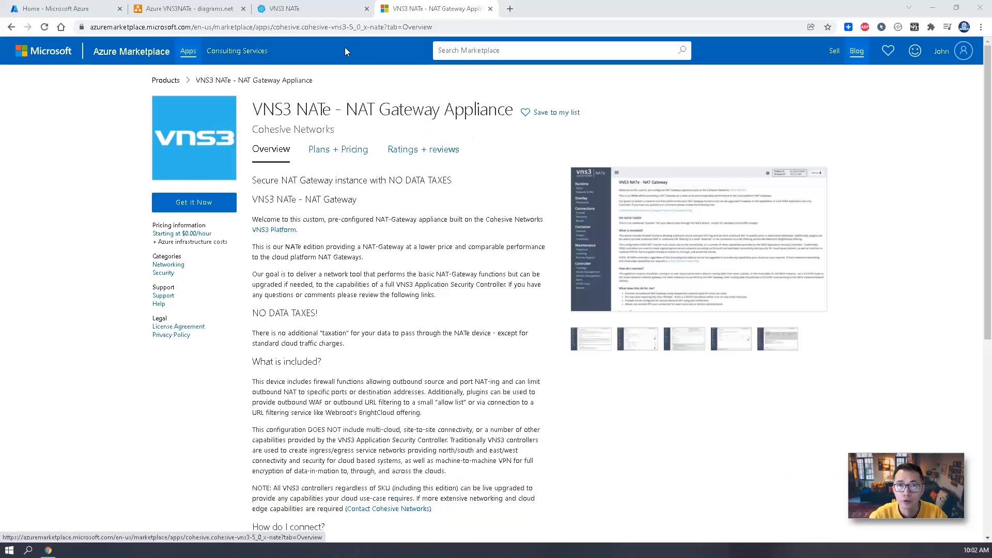
- Open the NATe documentation page on the Cohesive Networks docs site and read its introduction
left_click(300, 8)
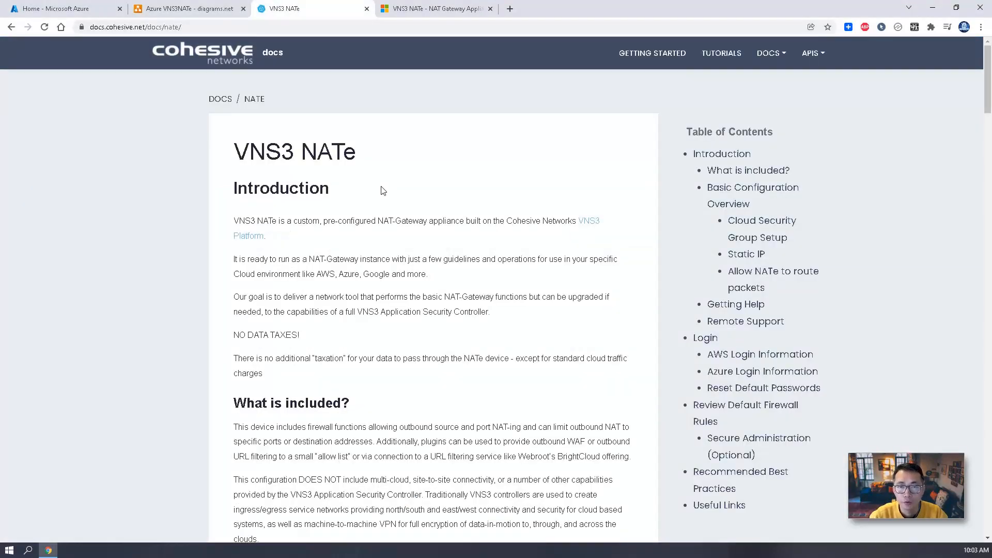
left_click(770, 53)
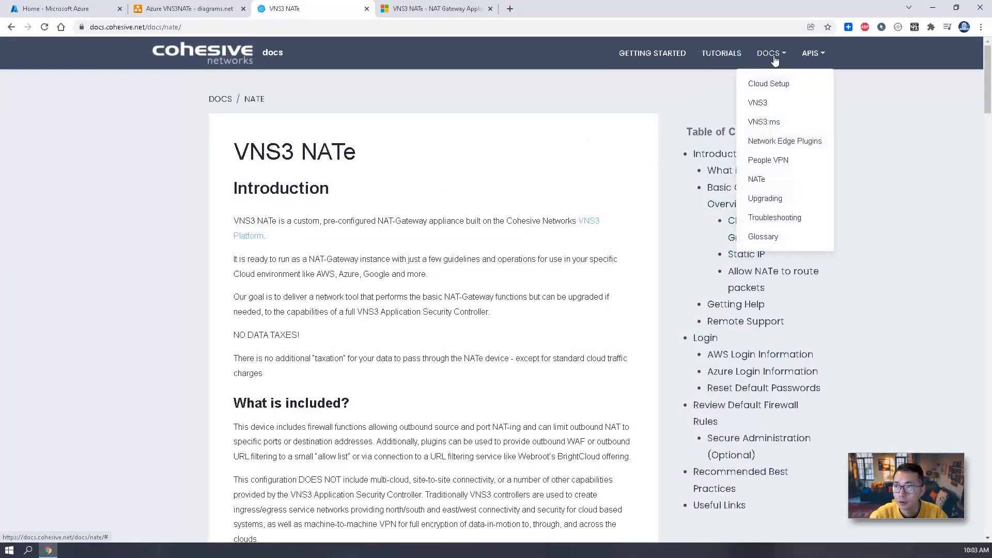
left_click(758, 182)
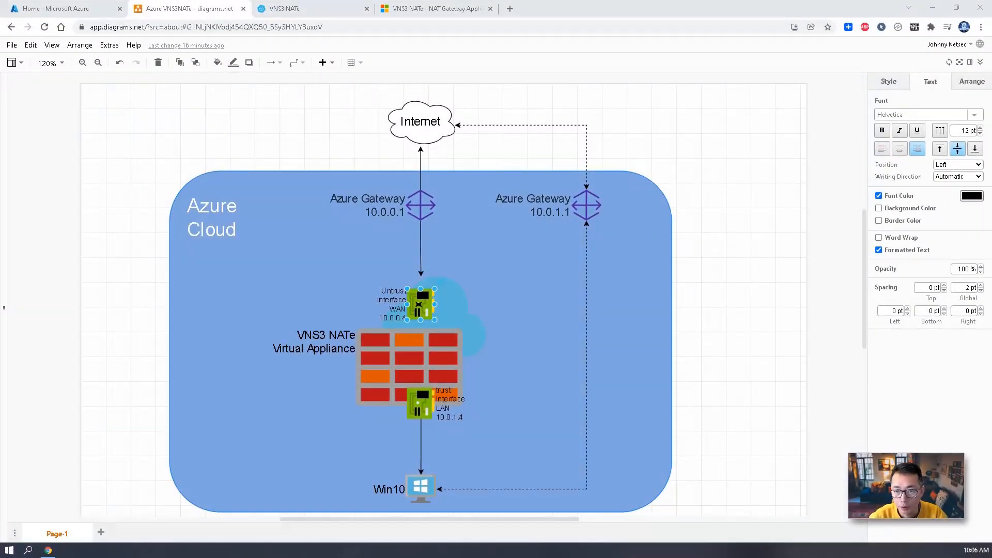
- Review the VNS3 NATe network diagram, and read the lab prerequisites and steps in script.txt in Notepad
left_click(712, 301)
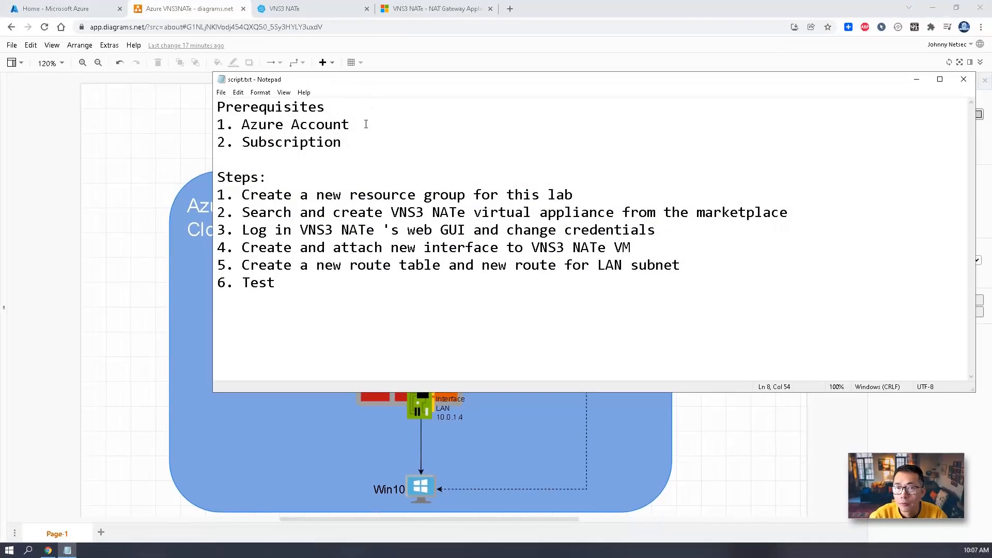
left_click(366, 137)
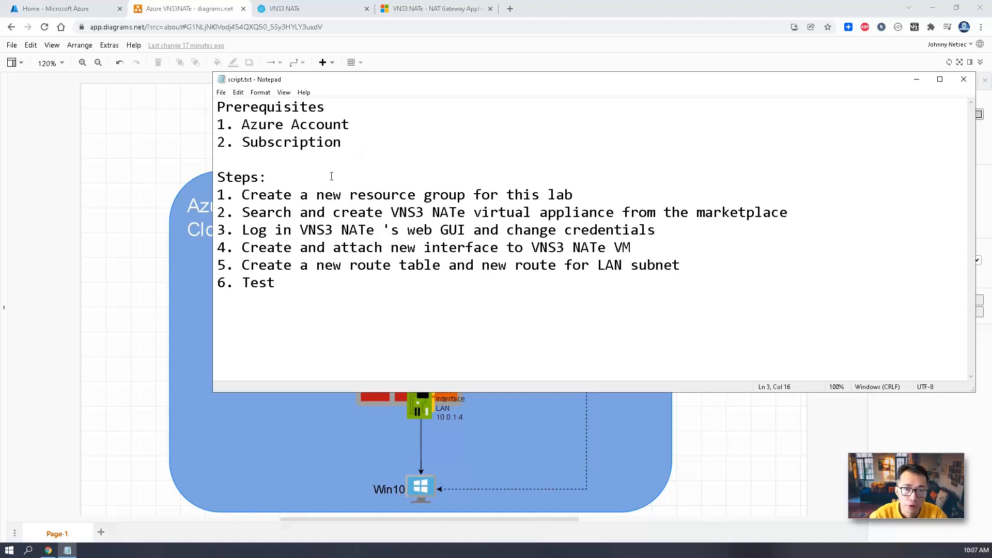
left_click_drag(234, 196, 301, 284)
left_click(309, 296)
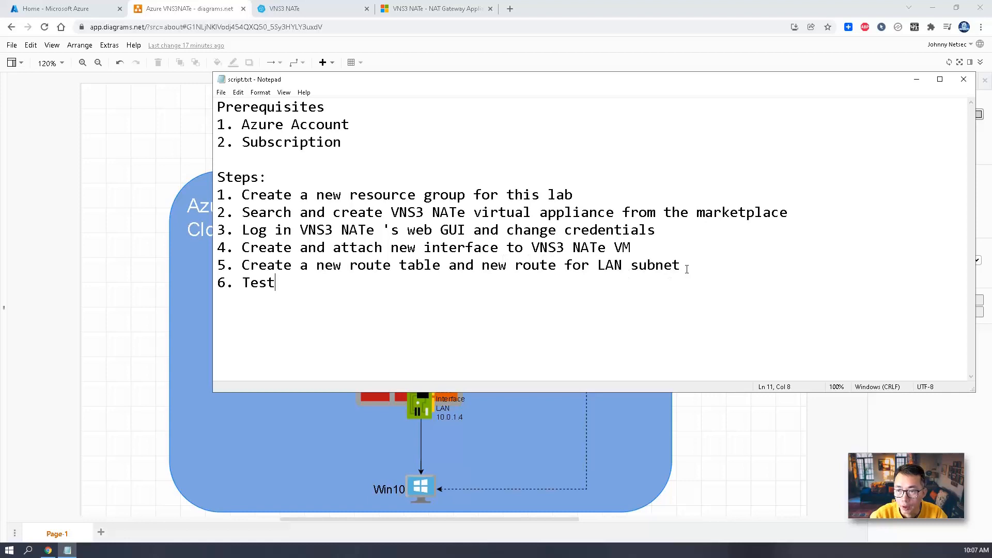
left_click_drag(687, 269, 595, 266)
left_click(415, 286)
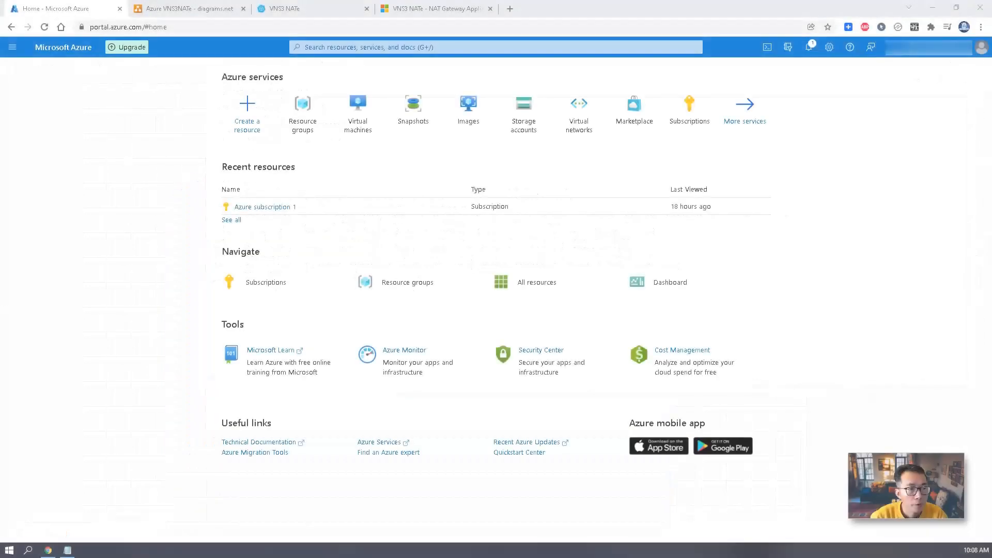
- Switch to the Azure portal and create a resource group named test1 under Azure subscription 1
left_click(303, 129)
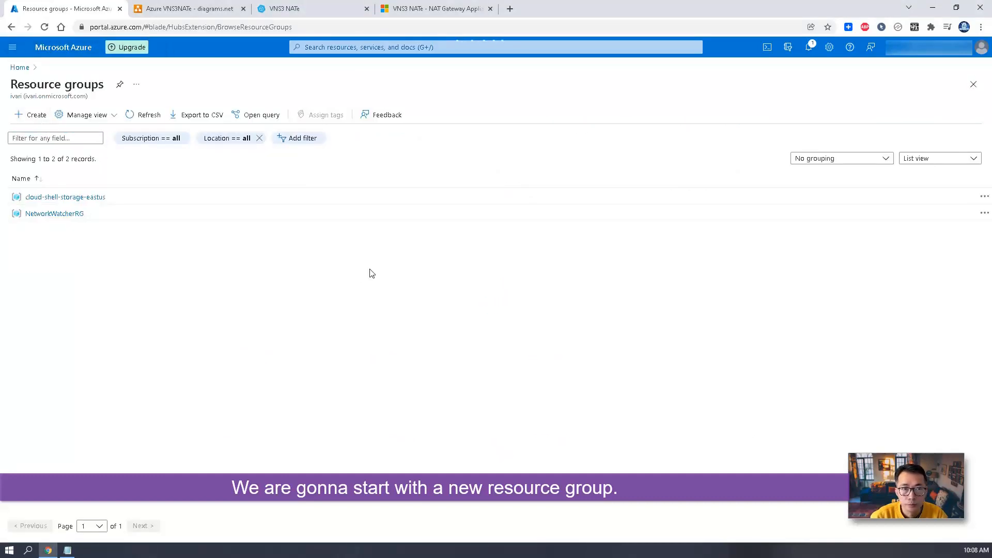
left_click(364, 214)
type("test1")
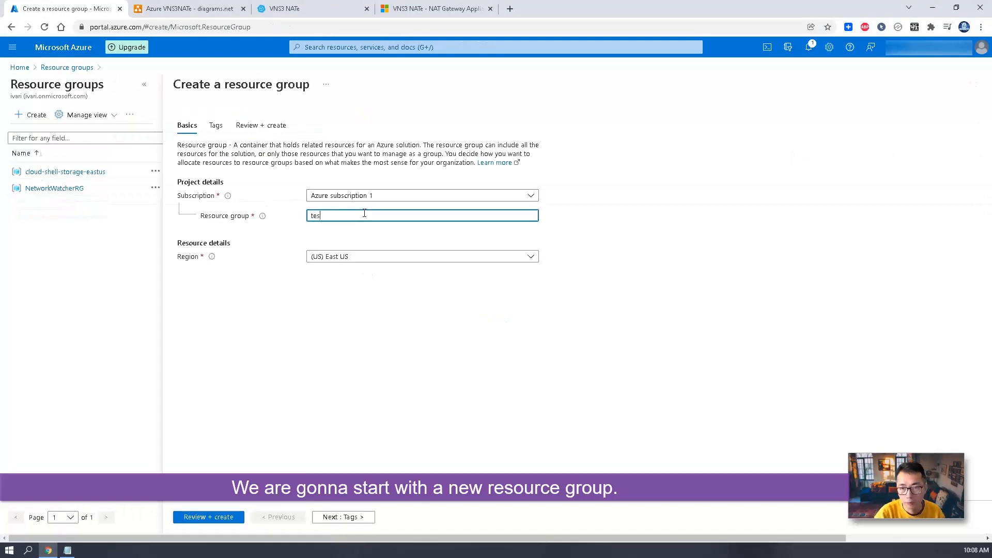
left_click(212, 518)
left_click(193, 517)
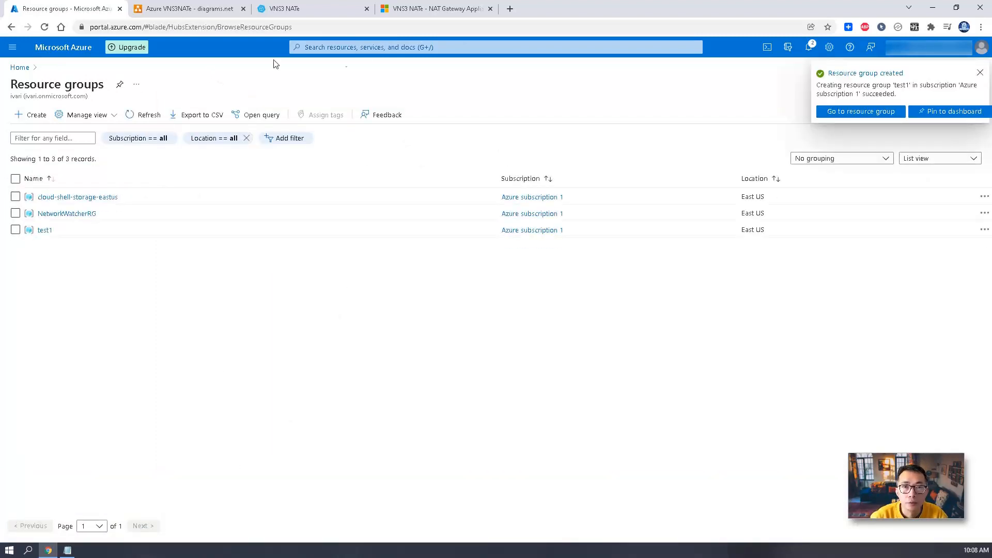
- Find and open the Marketplace service in the portal, accepting the preselected authentication certificate
left_click(366, 47)
type("marketplace")
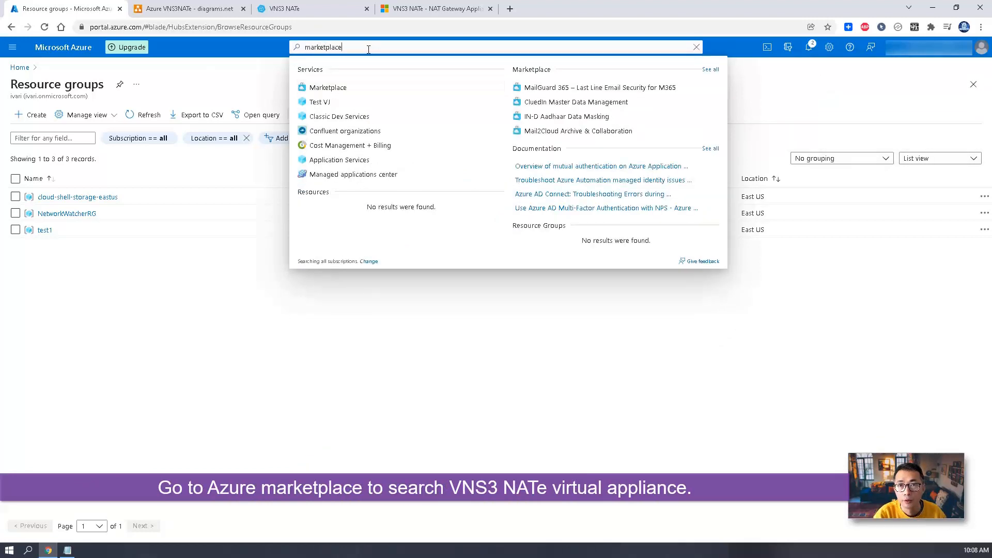
key("Return")
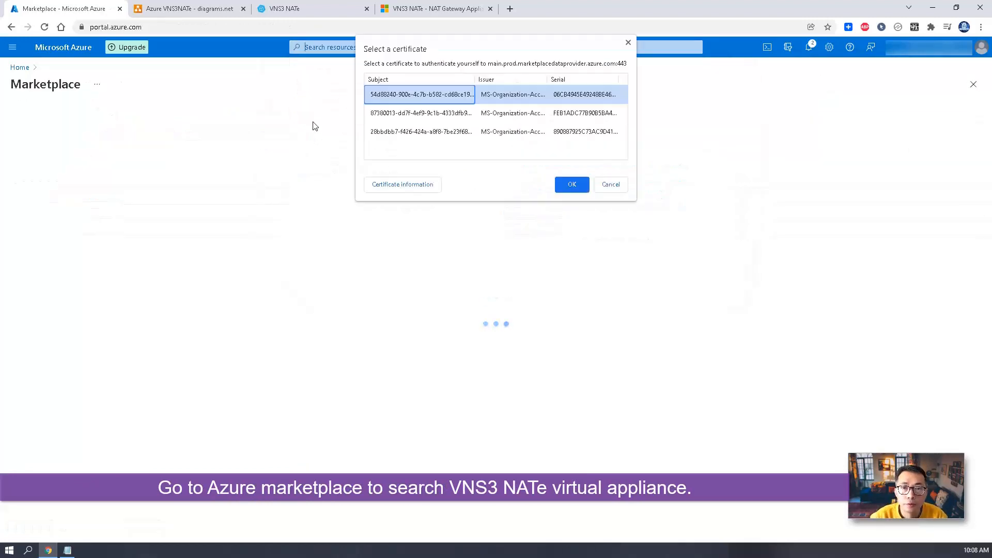
left_click(571, 185)
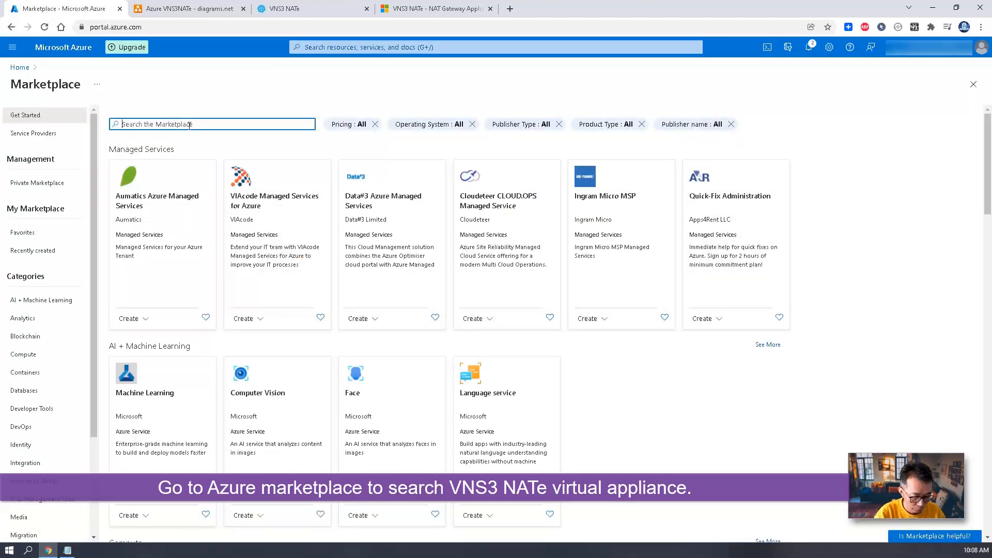
- Search the Marketplace for vns3 nate and open the VNS3 NATe - NAT Gateway Appliance offer
type("vns3 nat")
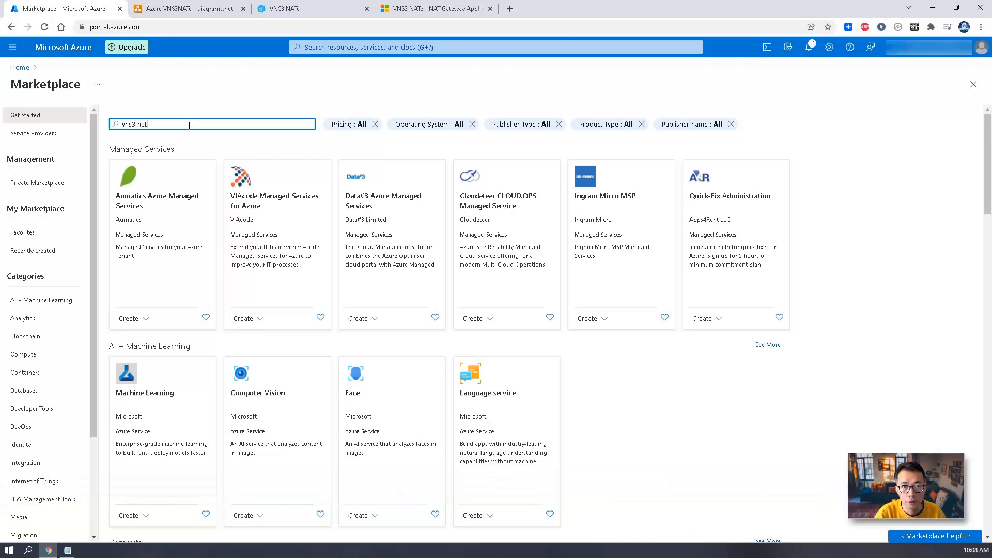
type("e")
left_click(184, 228)
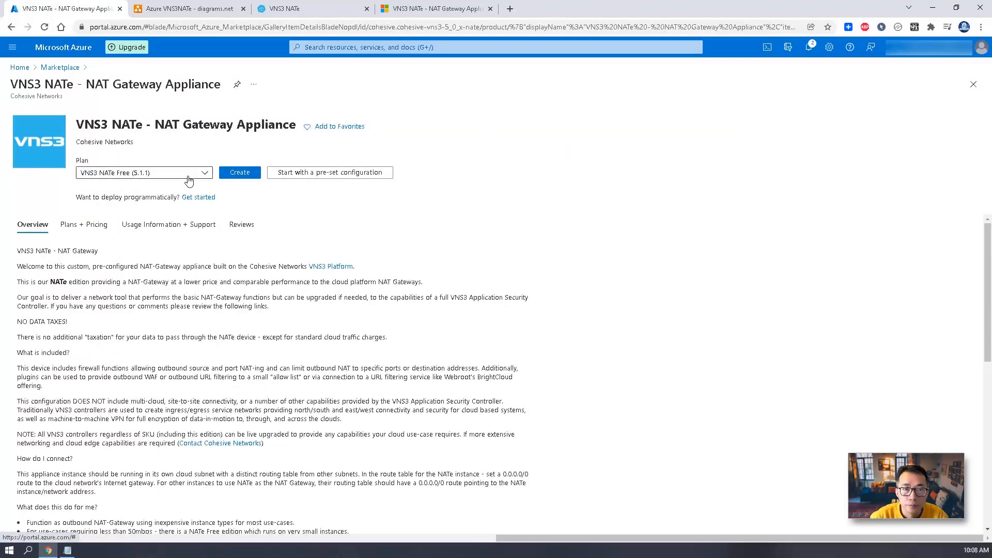
- Choose the VNS3 NATe Free (5.2.1) plan and start creating a virtual machine from it
left_click(188, 178)
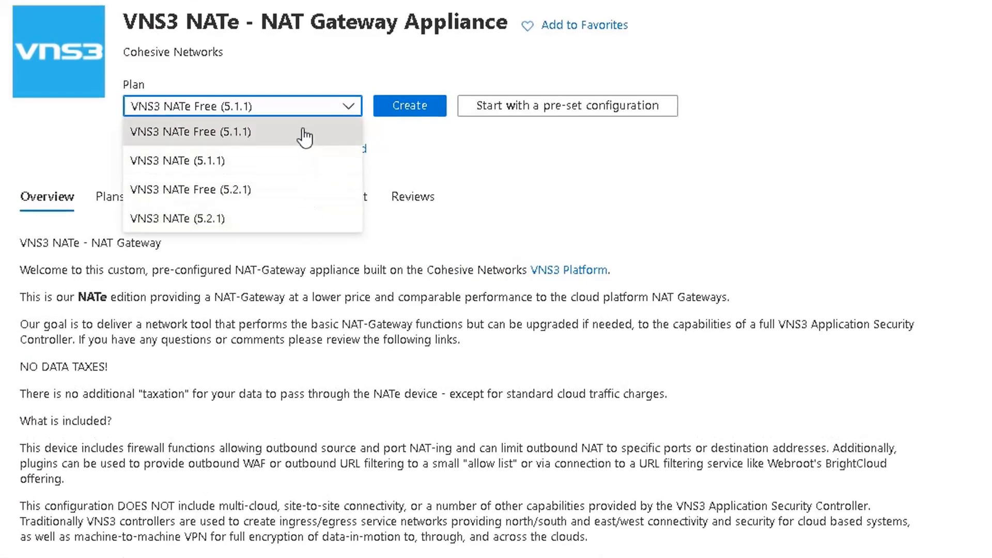
left_click(309, 191)
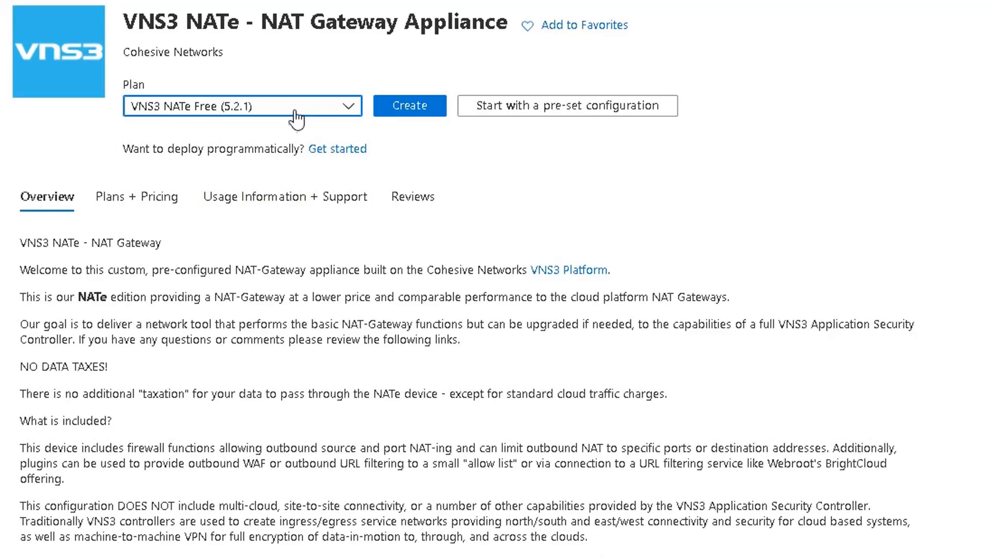
left_click(295, 113)
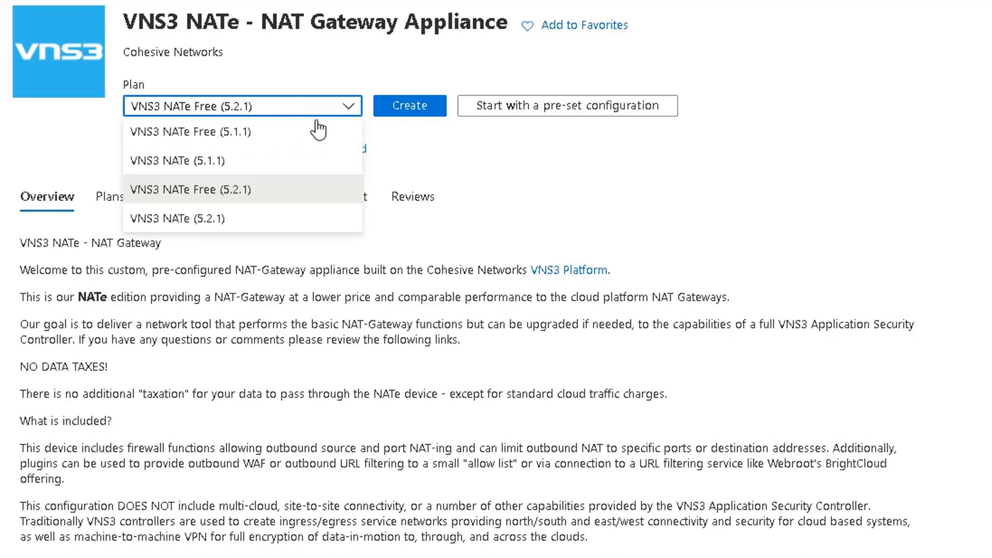
left_click(613, 329)
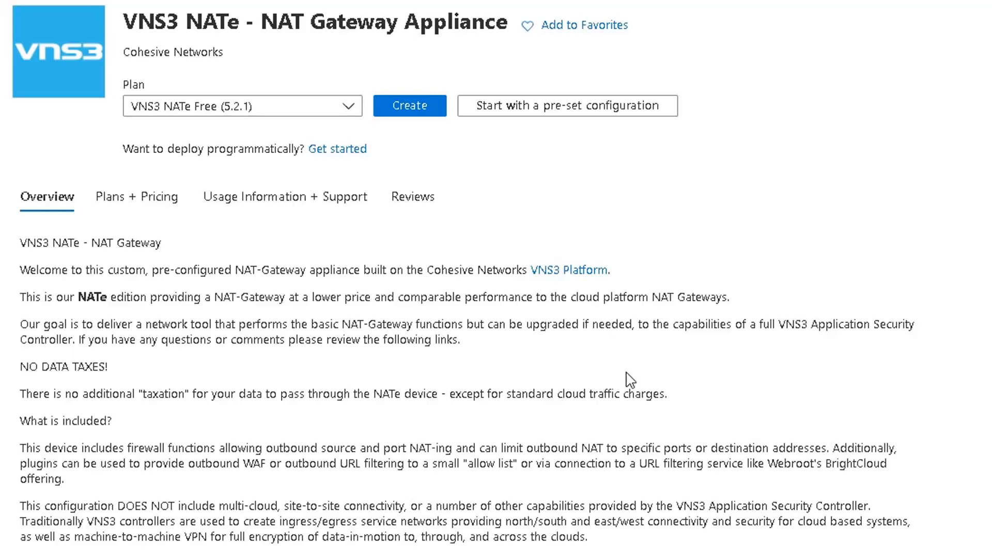
scroll(524, 324, "down", 2)
scroll(525, 324, "up", 2)
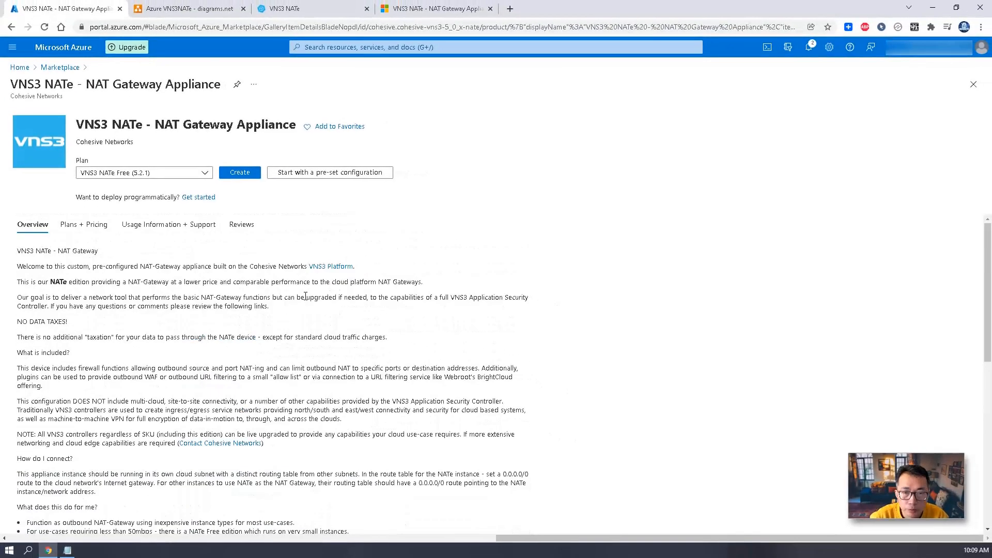
left_click(243, 173)
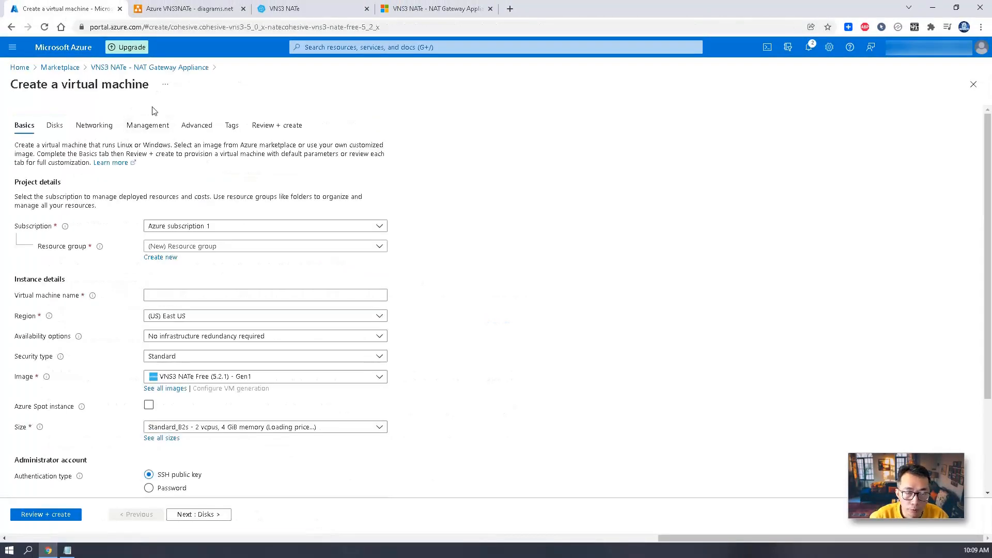
- Assign the virtual machine to resource group test1, name it vns3nate, and set its size to Standard_B1s
left_click(301, 247)
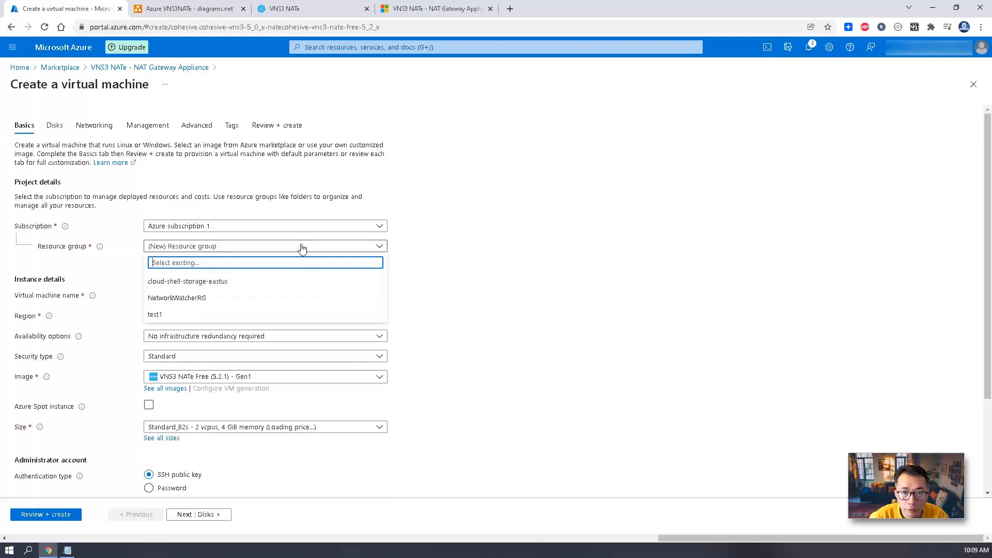
left_click(253, 314)
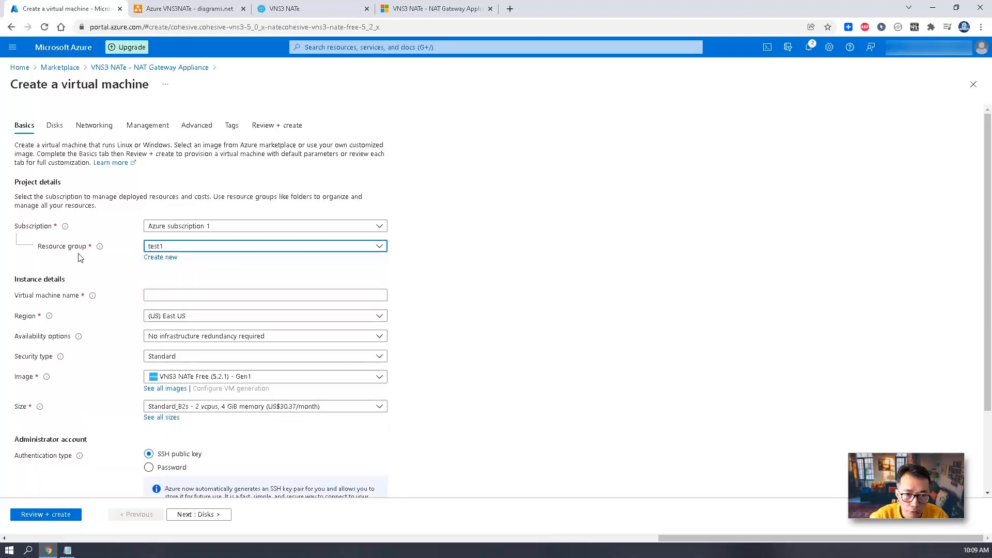
left_click(179, 293)
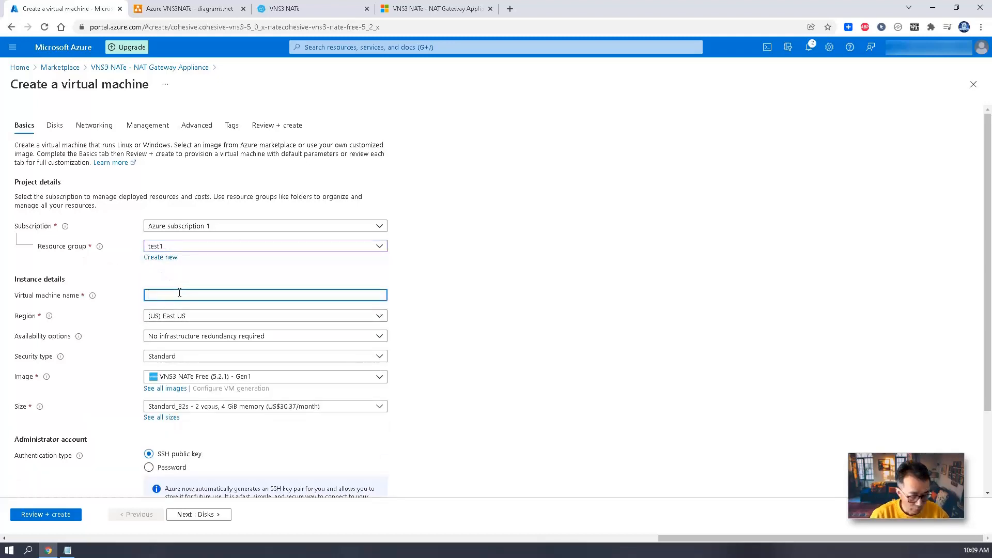
type("vns3nate")
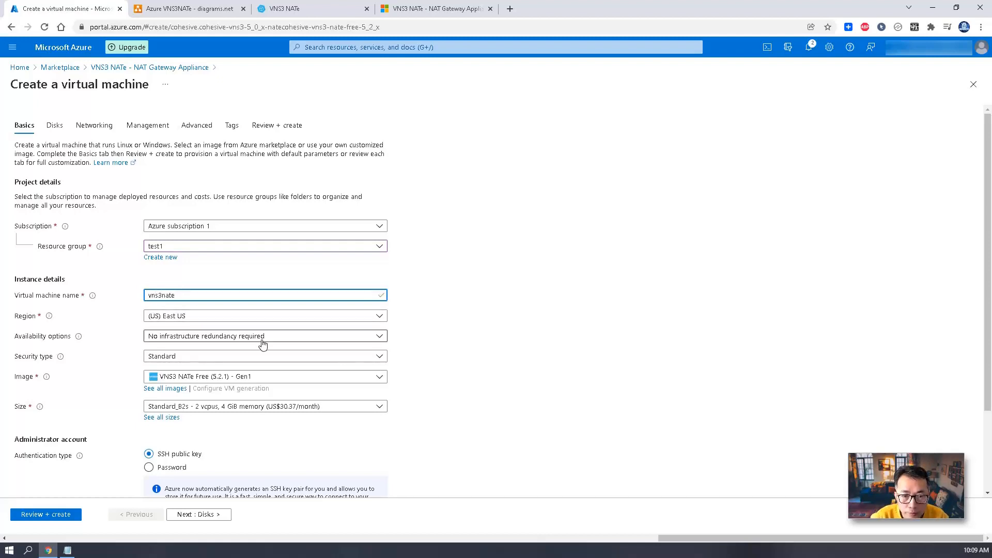
left_click(287, 406)
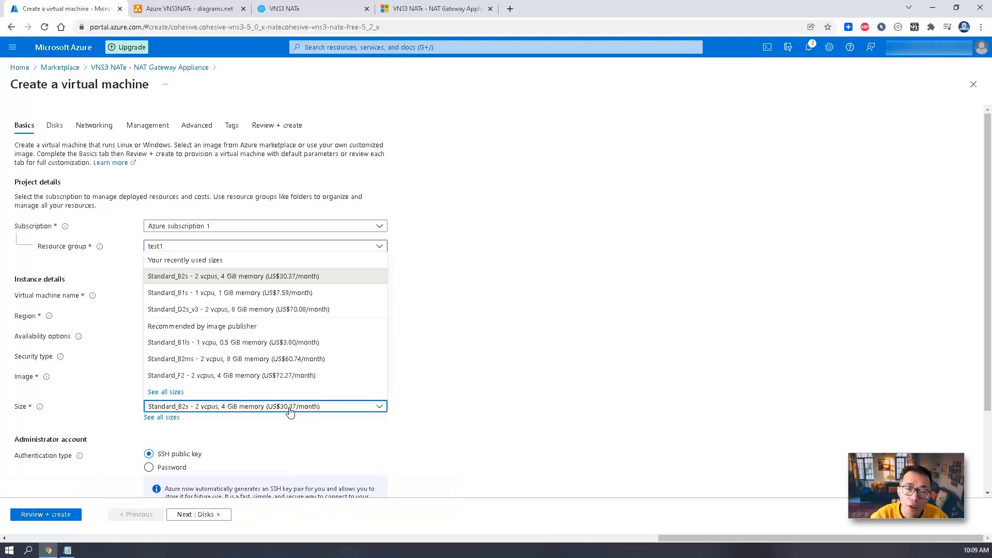
left_click(283, 293)
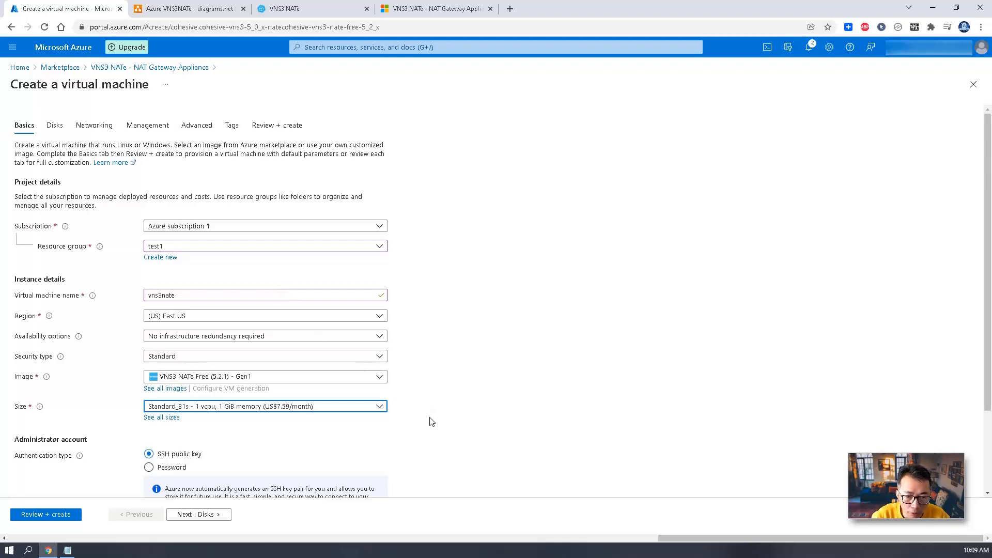
- Set the administrator account to password authentication with username netsec, and enter and confirm the account password
scroll(429, 418, "down", 1)
left_click(174, 416)
left_click(260, 428)
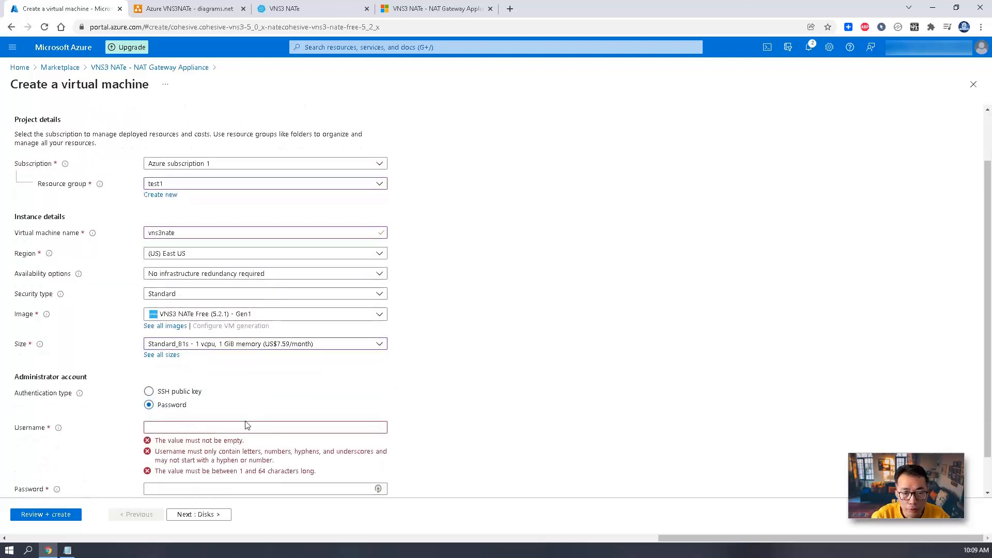
scroll(253, 421, "down", 1)
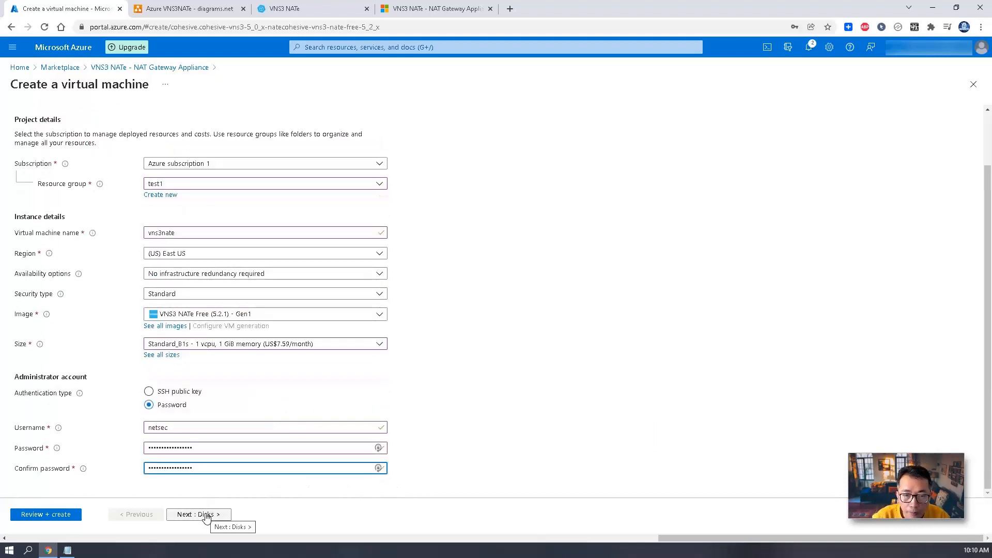
- Set the virtual machine's OS disk type to Standard HDD and continue to the networking settings
left_click(207, 515)
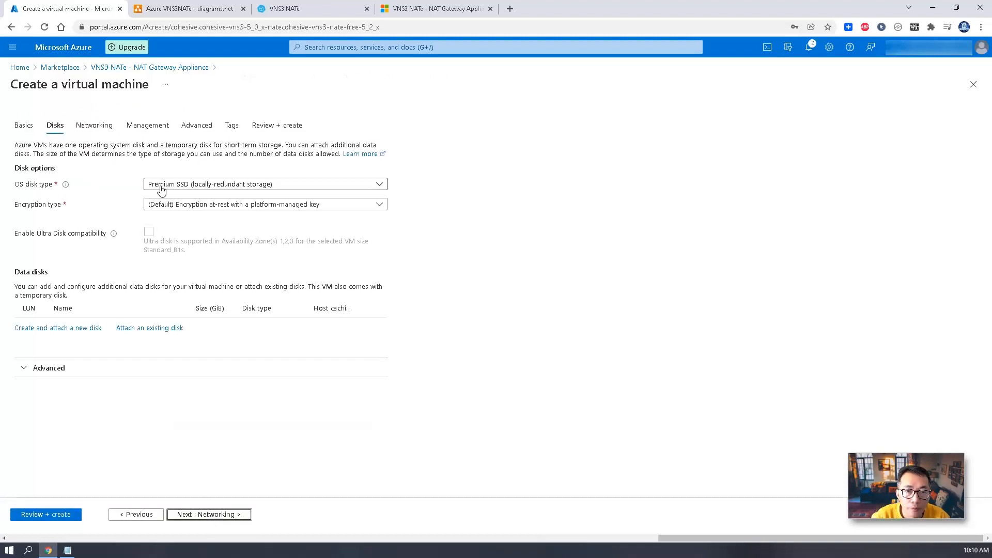
left_click(162, 190)
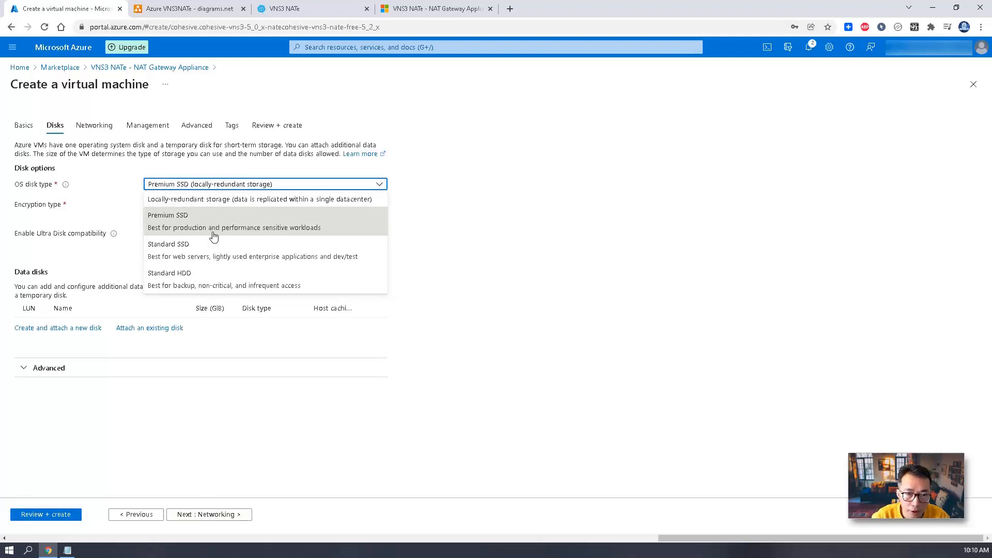
left_click(208, 279)
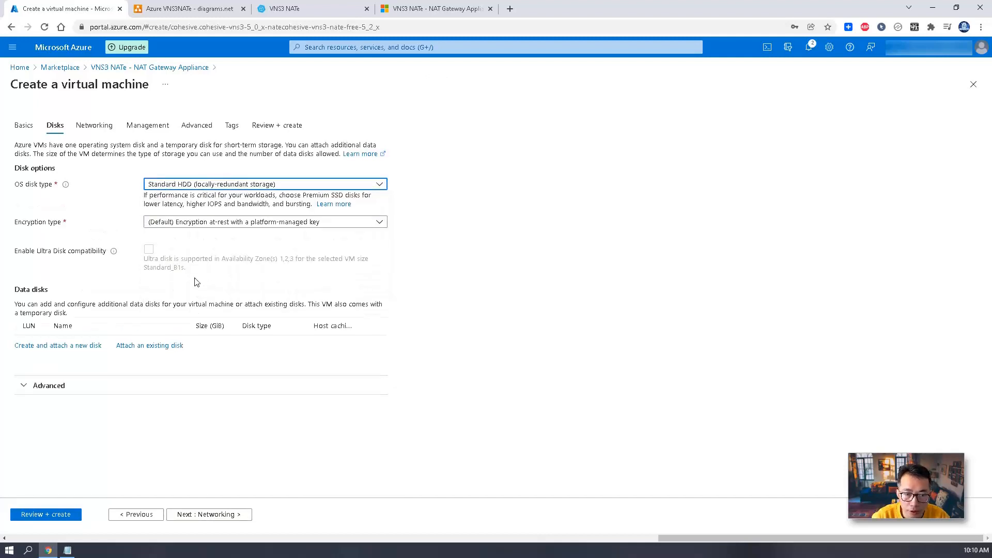
left_click(187, 514)
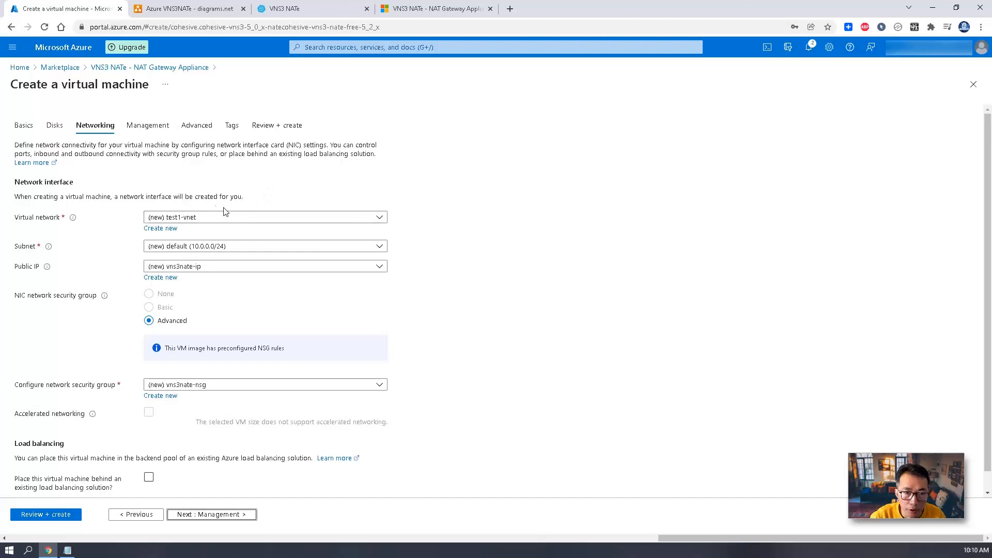
- Check the WAN interface address in the network diagram, and return to the virtual machine's networking settings
left_click(188, 9)
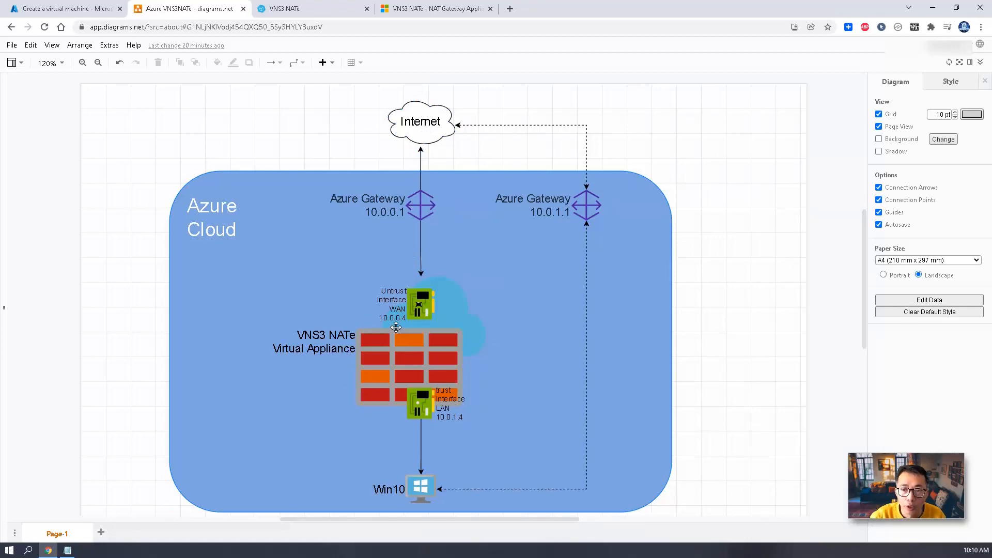
left_click(67, 9)
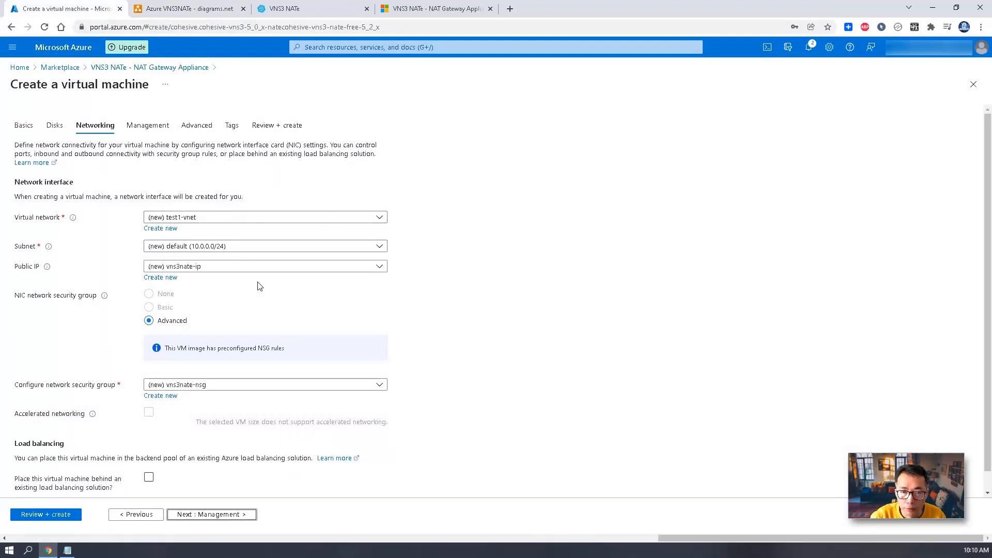
- Accept the default networking, management, advanced and tag settings, and create the vns3nate virtual machine from the review page
scroll(260, 290, "down", 1)
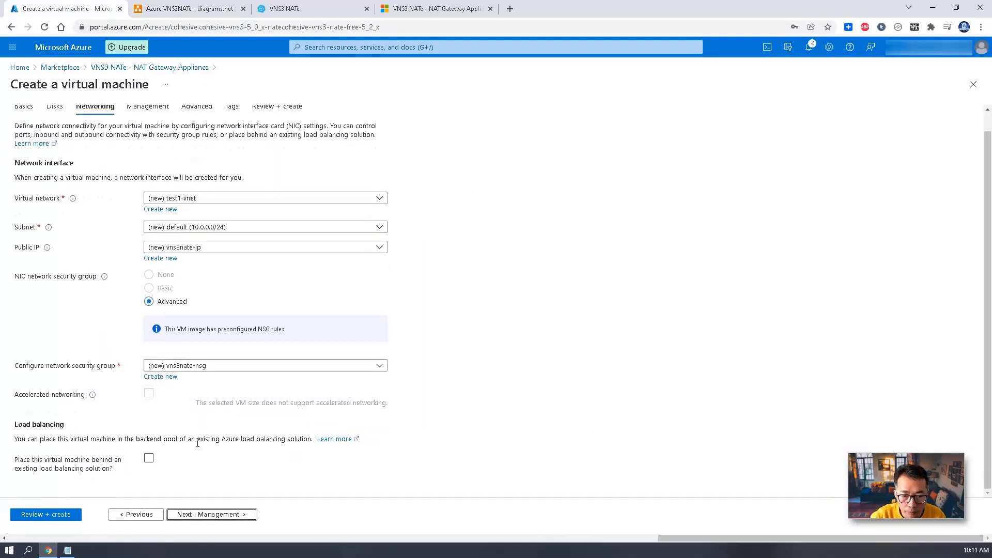
left_click(235, 515)
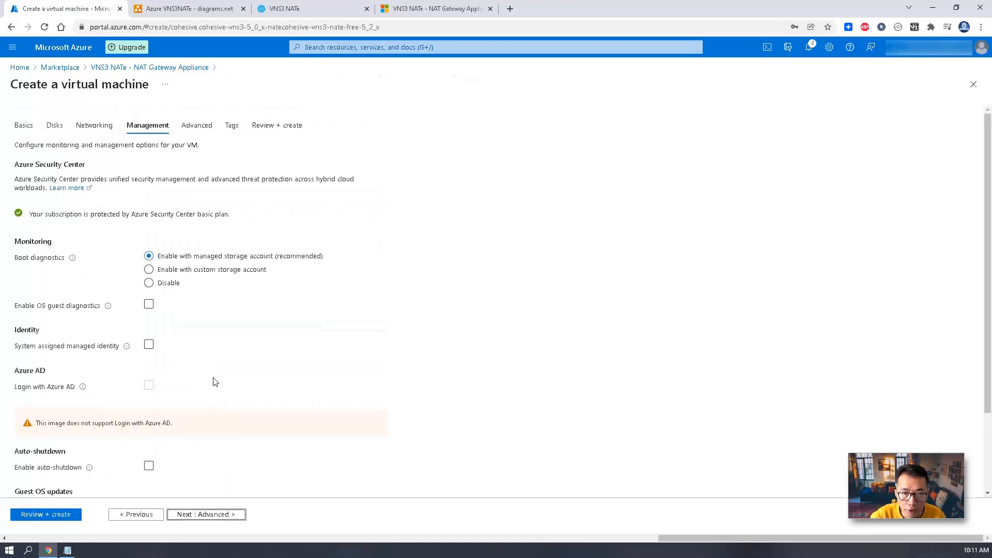
left_click(231, 515)
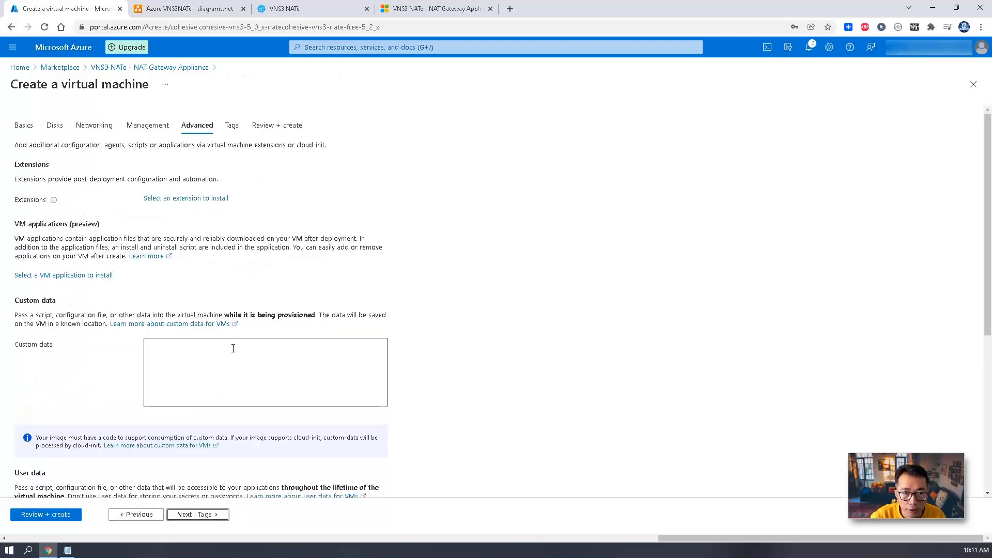
left_click(214, 514)
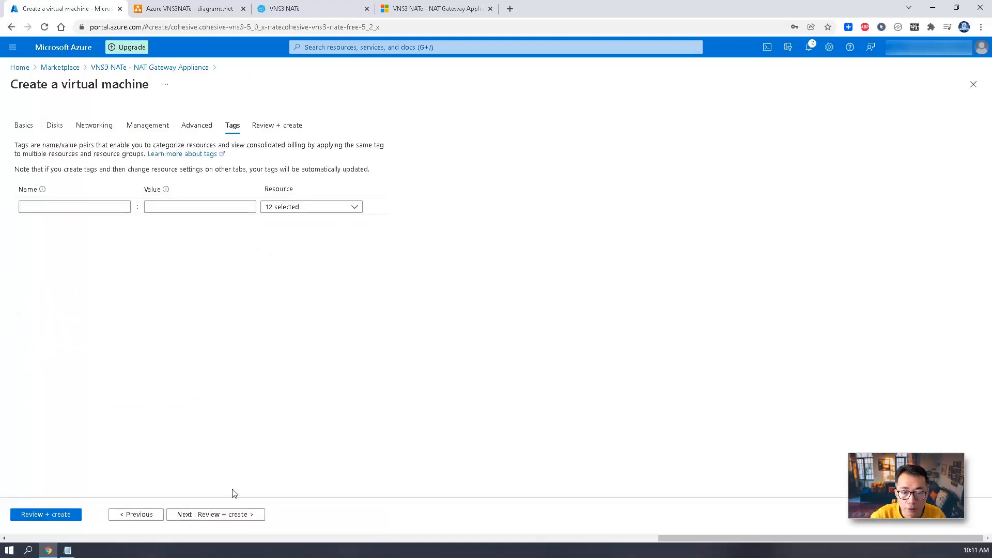
left_click(239, 523)
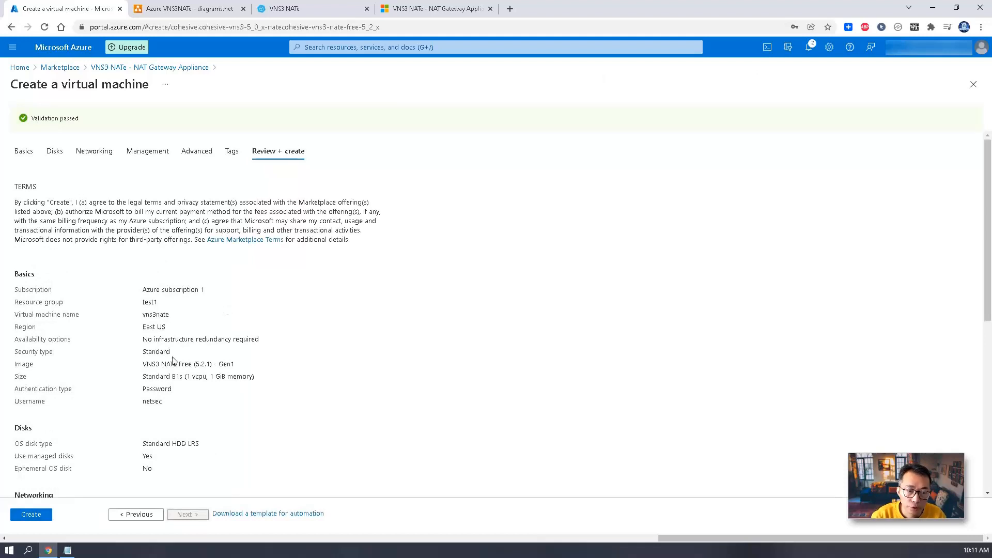
left_click(31, 514)
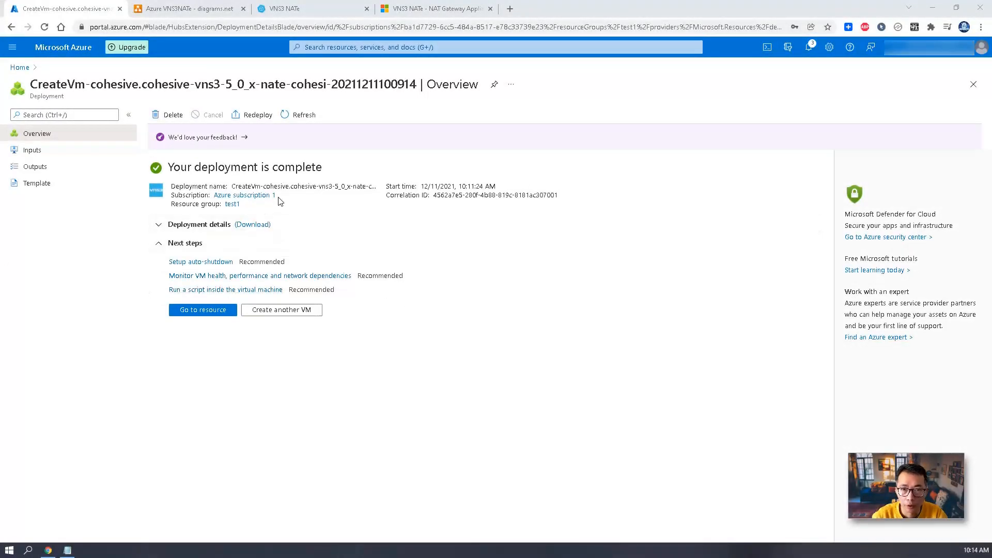
- Open the deployed vns3nate virtual machine and copy its public IP address
left_click(216, 313)
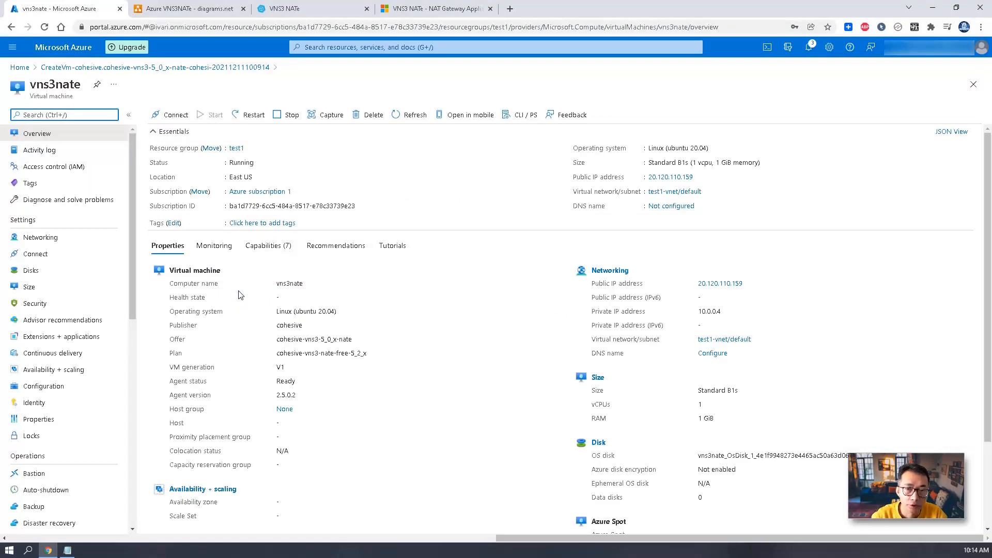
left_click(700, 177)
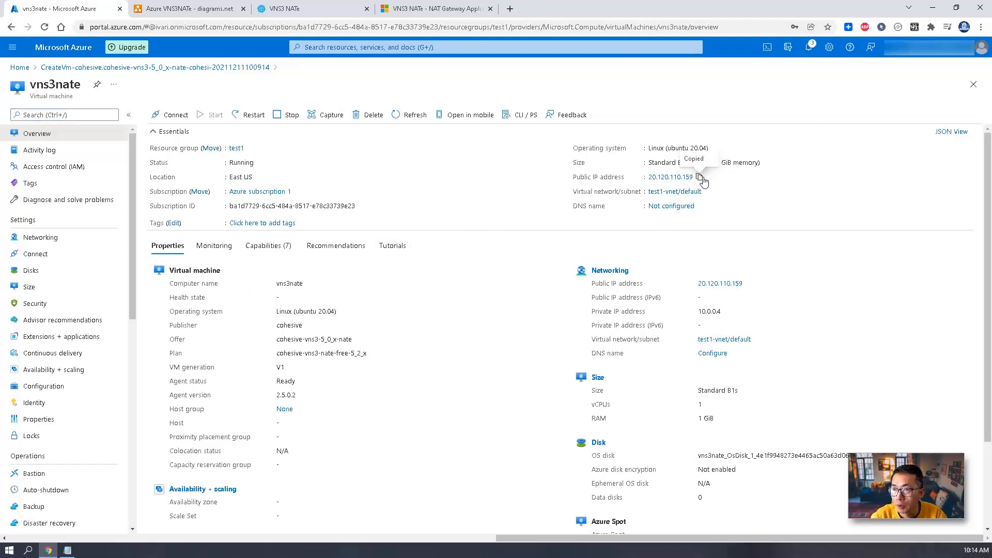
- Read the Azure Login Information in the VNS3 NATe documentation for the web UI address format, default username and default password pattern
left_click(336, 8)
scroll(380, 268, "down", 15)
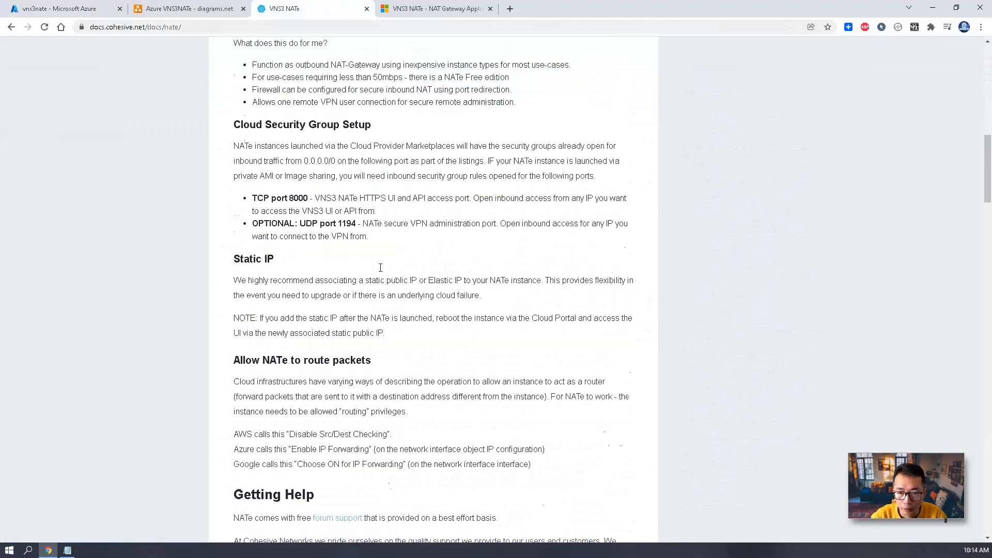
scroll(380, 268, "down", 18)
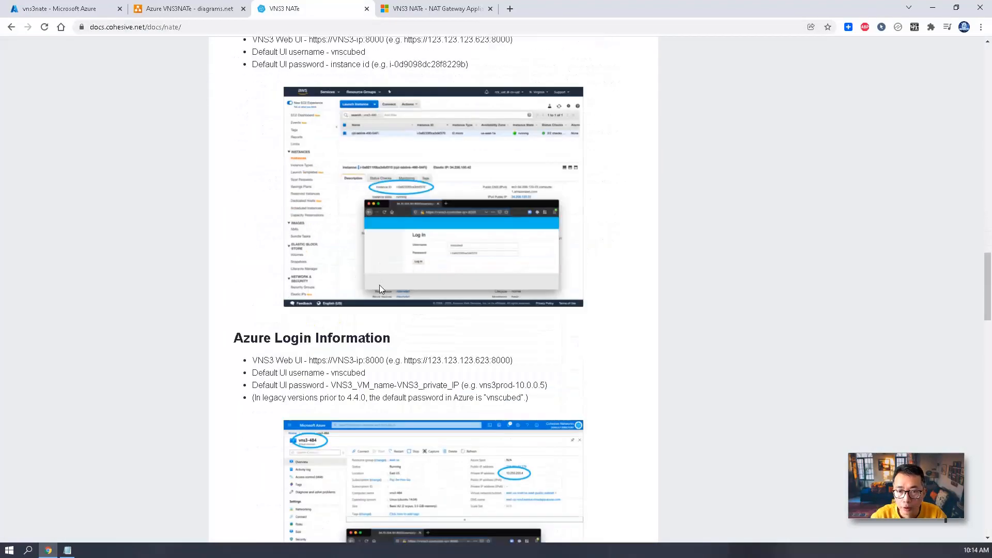
scroll(379, 285, "down", 3)
left_click_drag(309, 205, 384, 205)
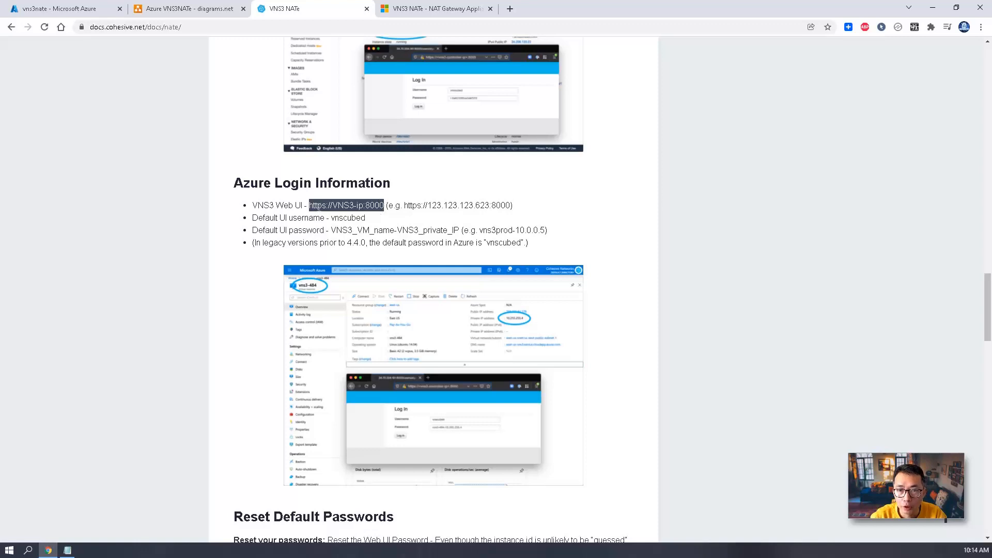
left_click(369, 206)
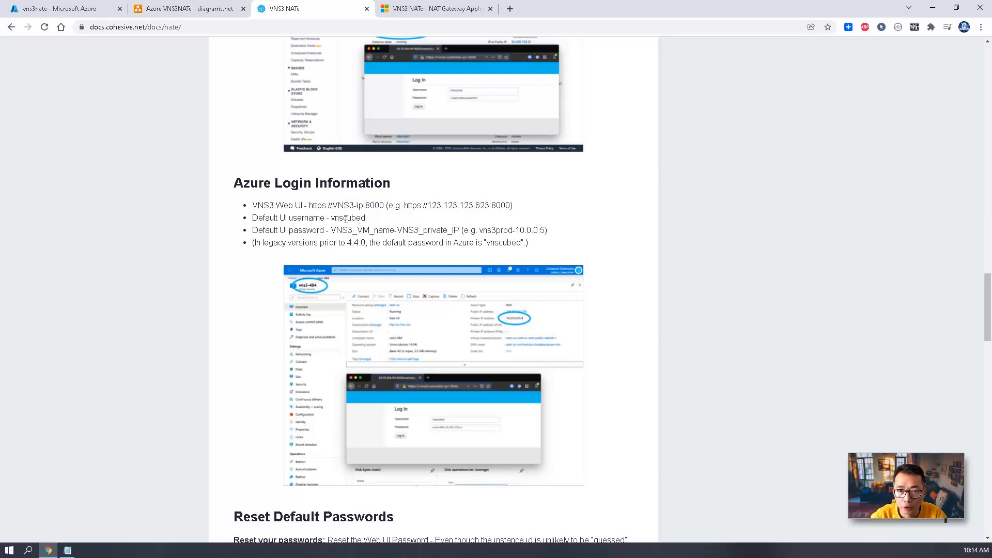
left_click_drag(331, 219, 395, 230)
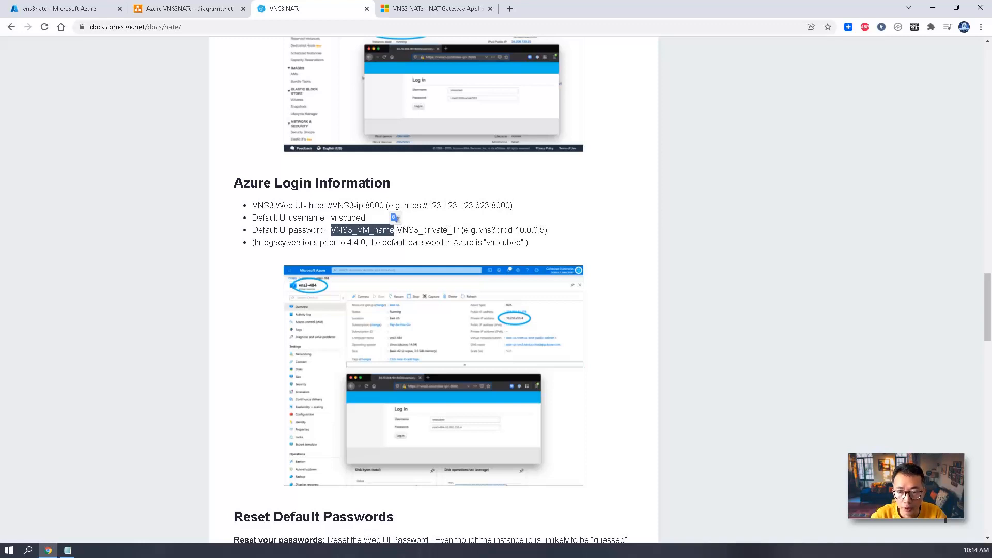
scroll(354, 260, "down", 6)
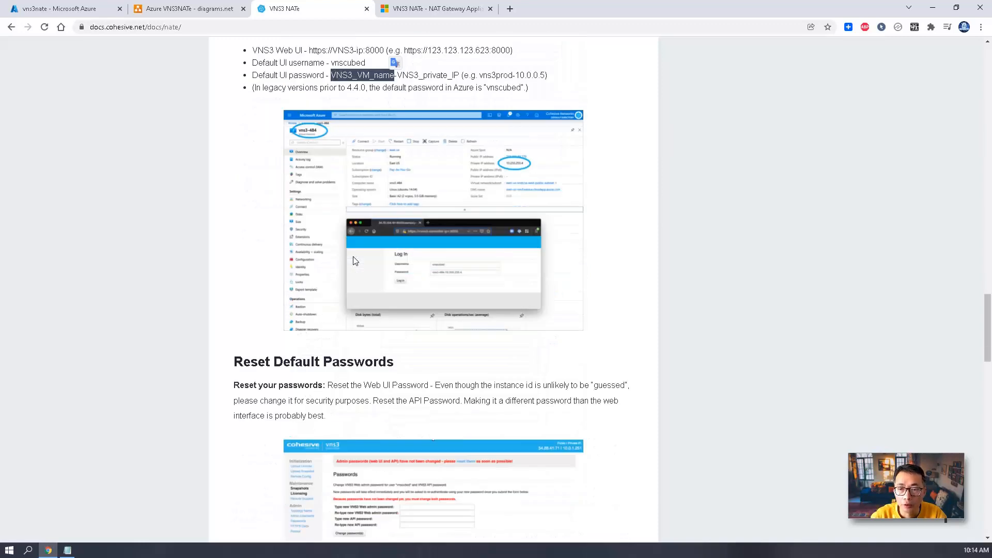
scroll(354, 261, "up", 4)
scroll(354, 270, "down", 2)
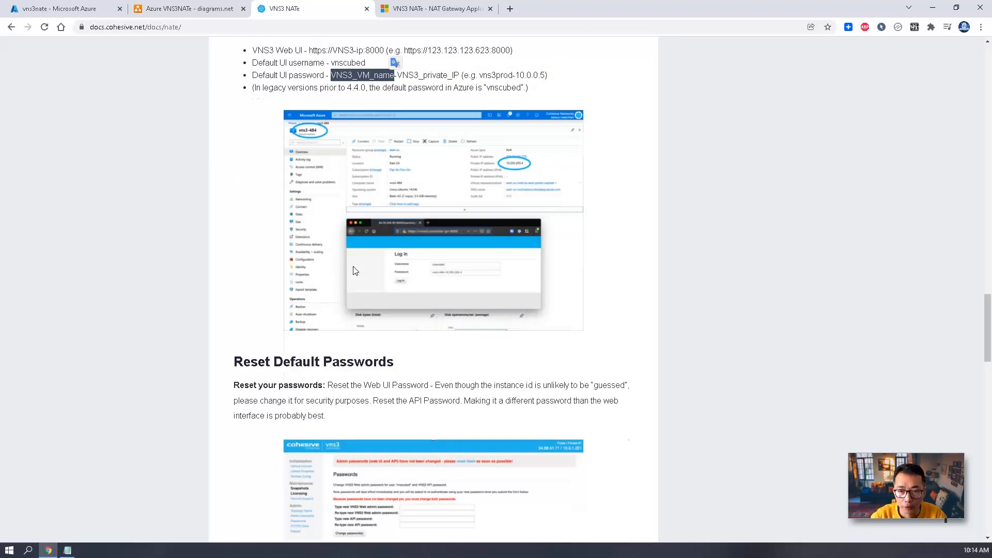
scroll(211, 404, "up", 1)
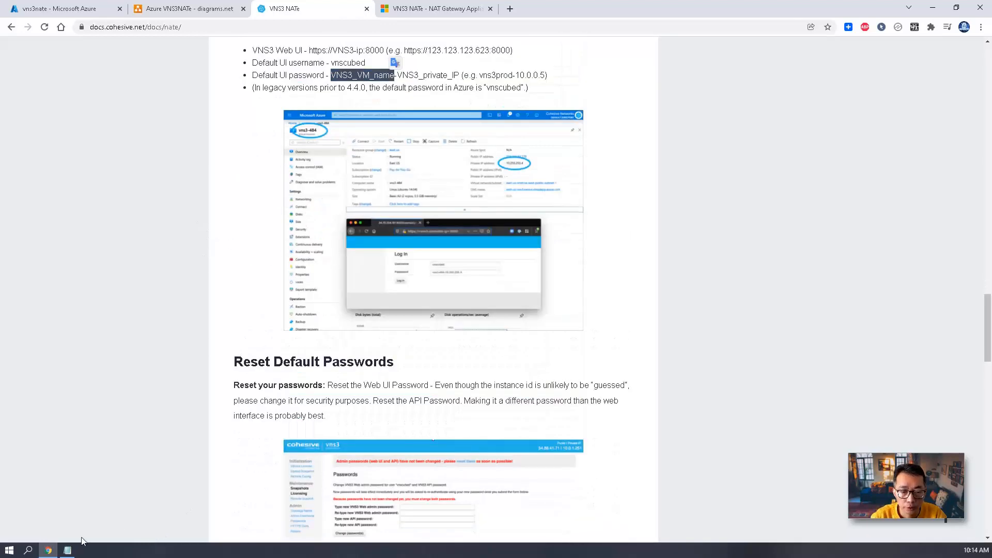
- Check step 3 of the lab steps in script.txt in Notepad, and return to the browser
left_click(67, 550)
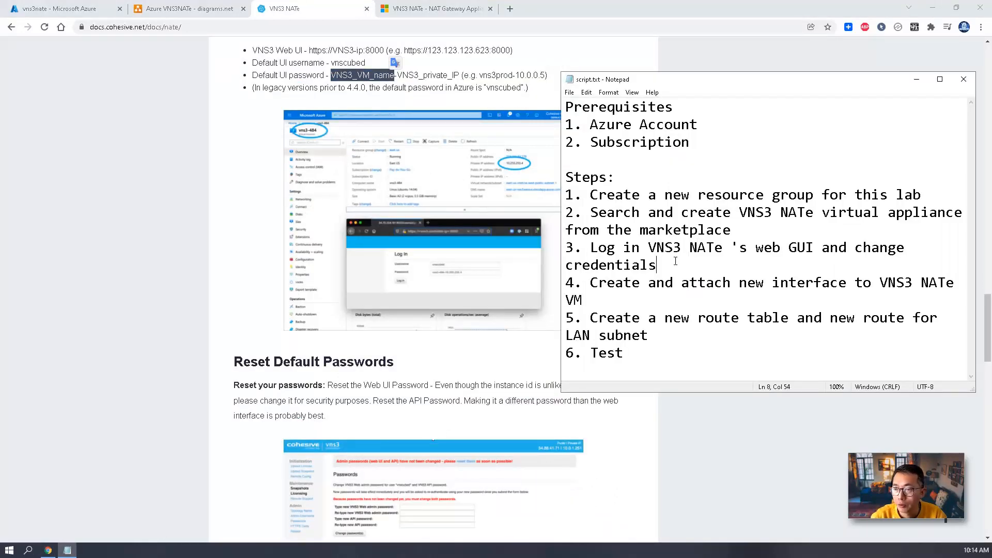
left_click_drag(682, 266, 588, 254)
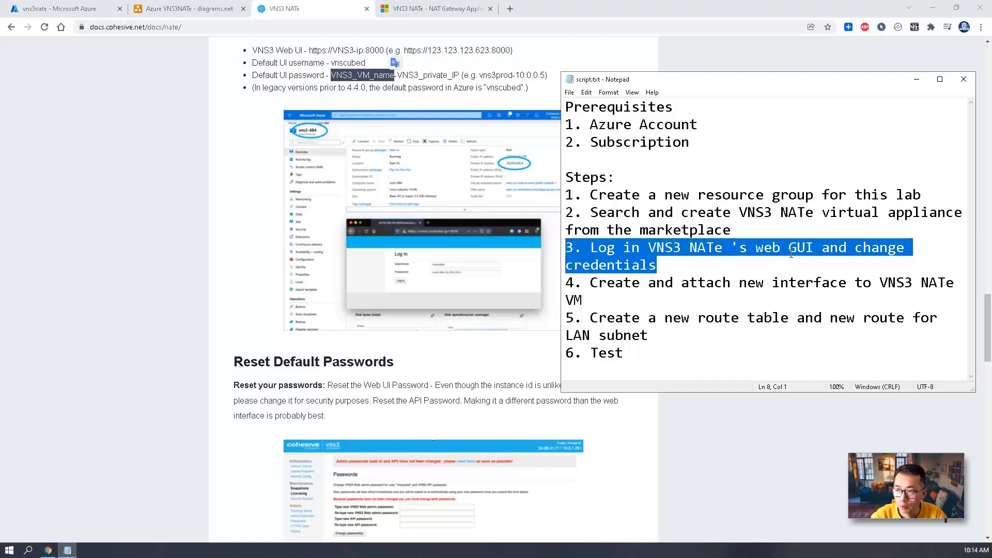
left_click(549, 255)
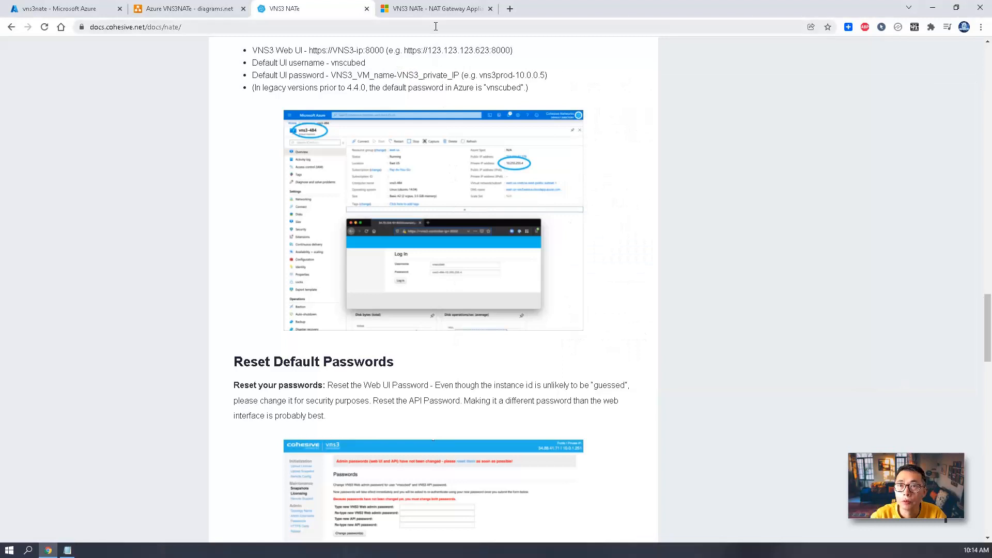
left_click(435, 8)
left_click(405, 26)
key("ctrl+v")
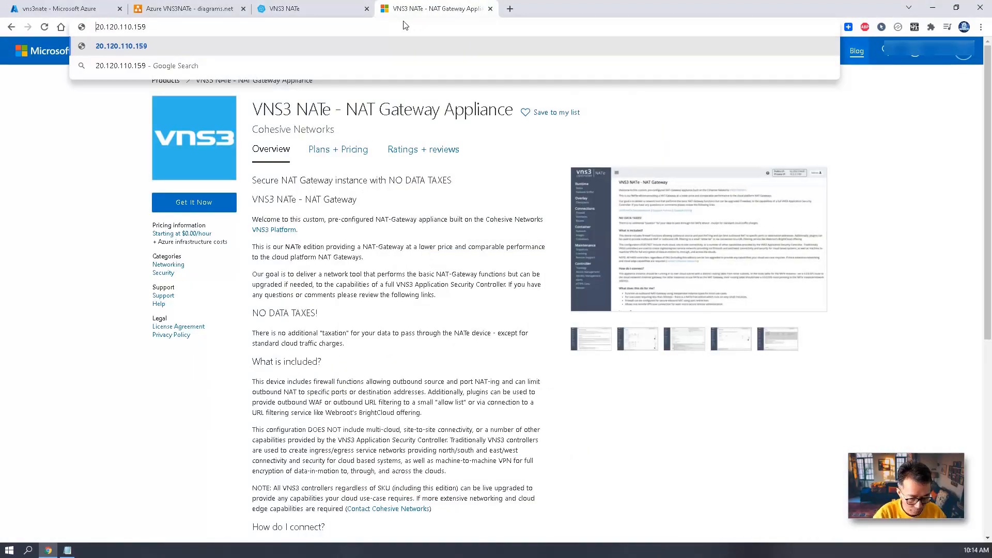
type("https://")
key("End")
type(":8000")
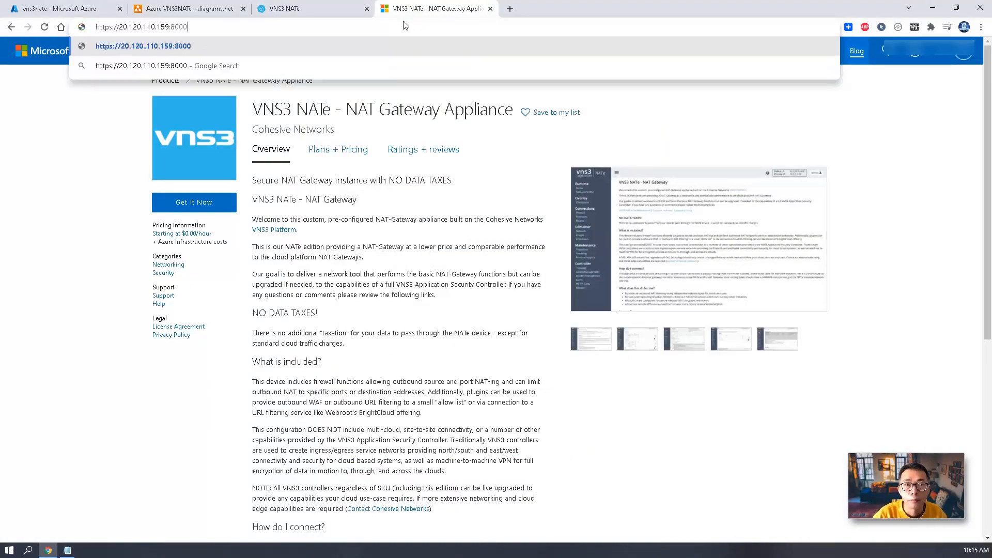
key("Return")
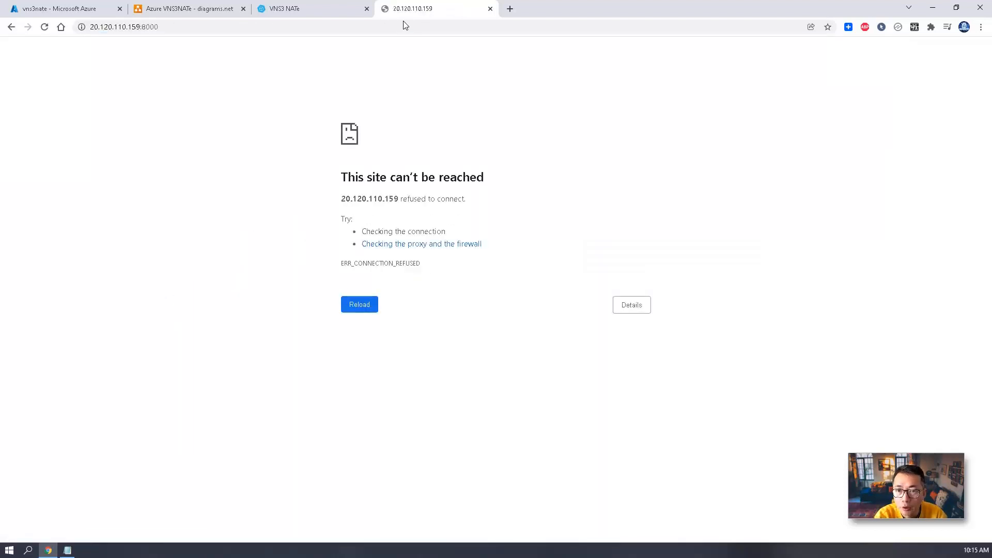
key("F5")
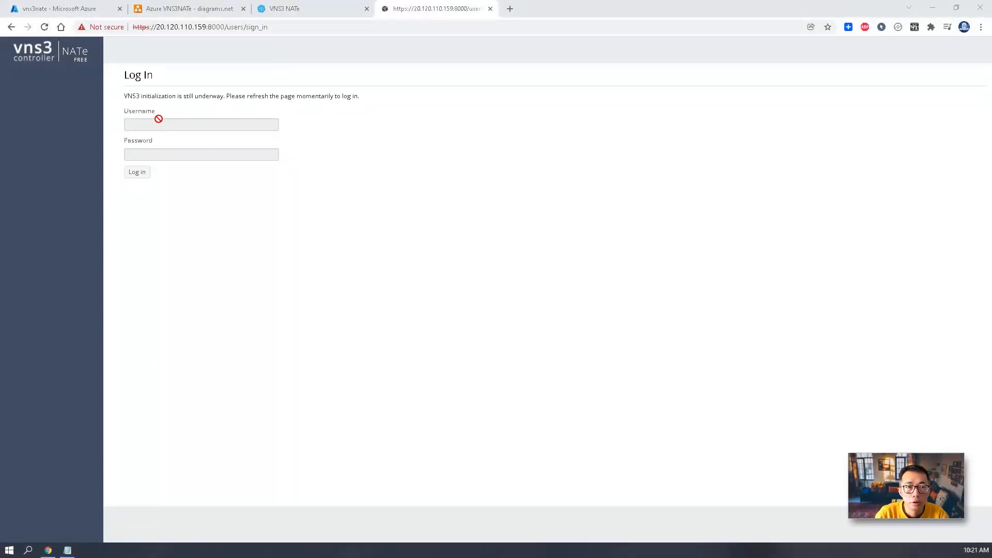
left_click(46, 27)
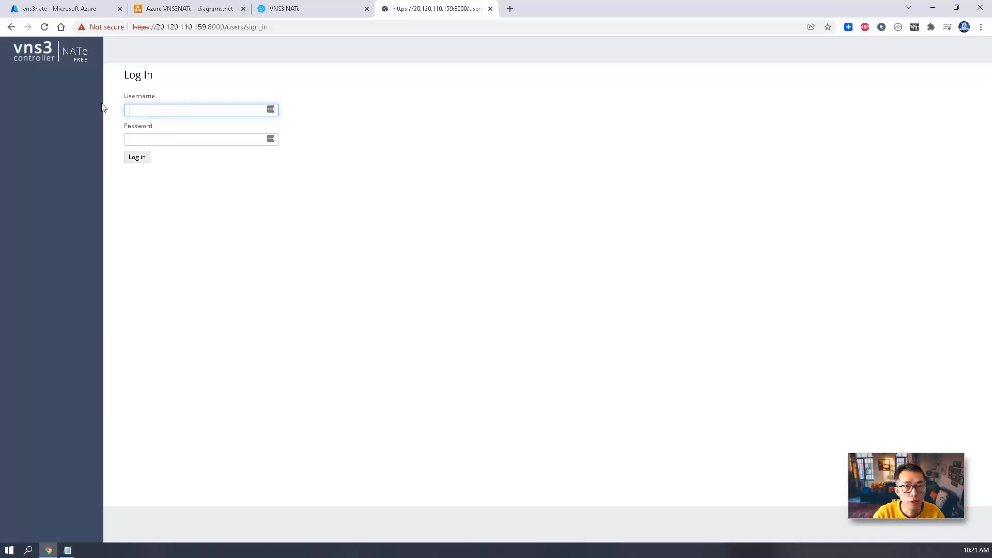
- Copy the default UI username vnscubed from the Azure Login Information in the VNS3 NATe documentation
left_click(292, 13)
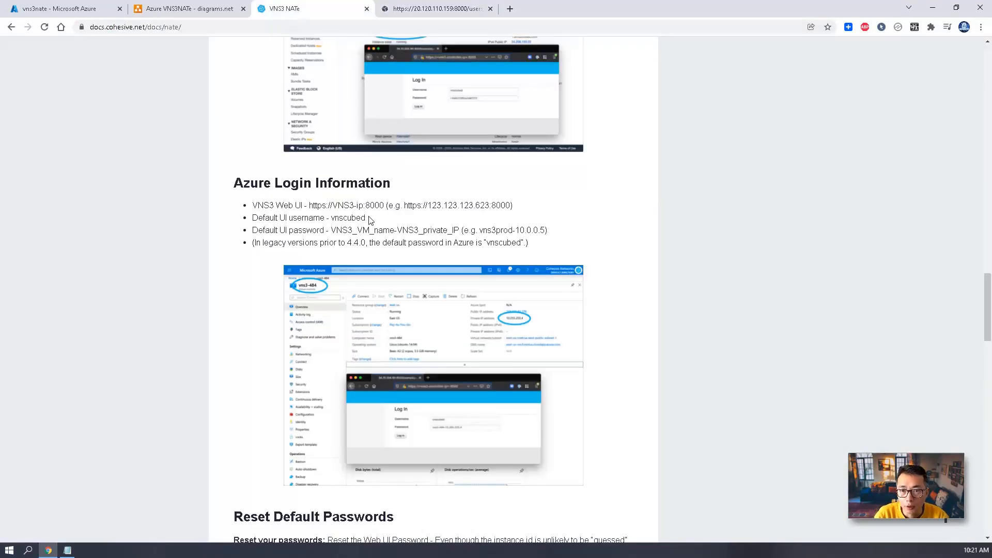
left_click_drag(370, 219, 331, 218)
right_click(332, 219)
left_click(351, 226)
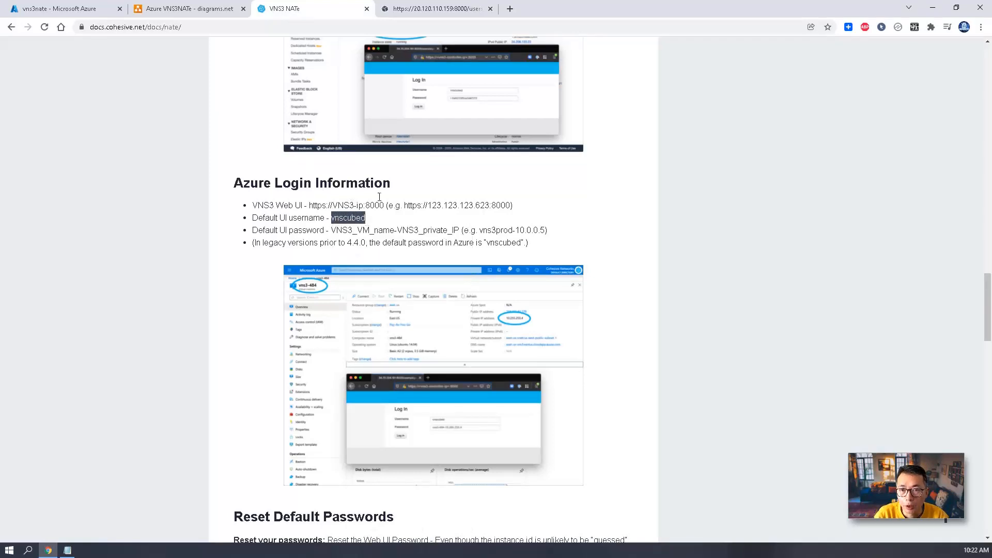
- Log in to the VNS3 controller with the username vnscubed and the default UI password
left_click(408, 13)
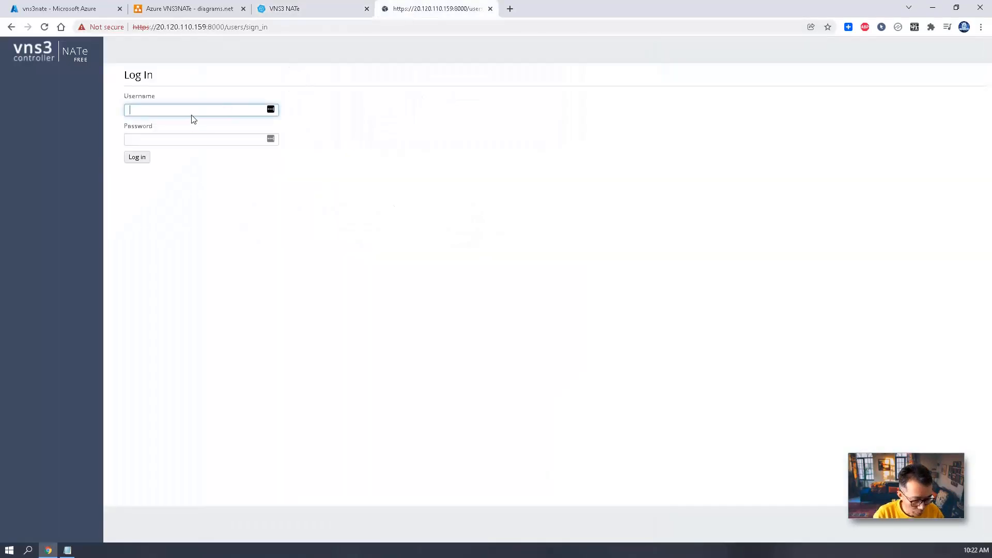
key("ctrl+v")
left_click(180, 136)
left_click(142, 115)
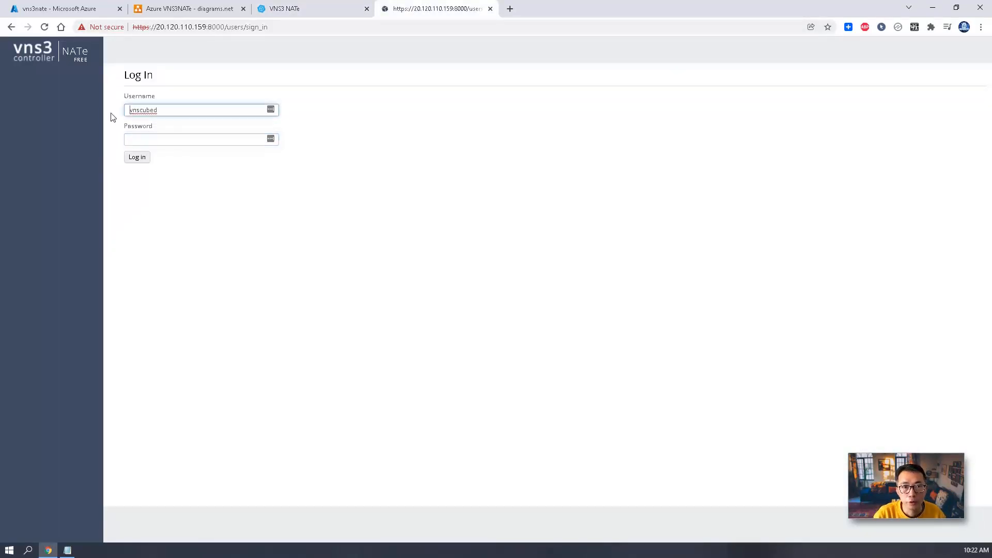
left_click(145, 139)
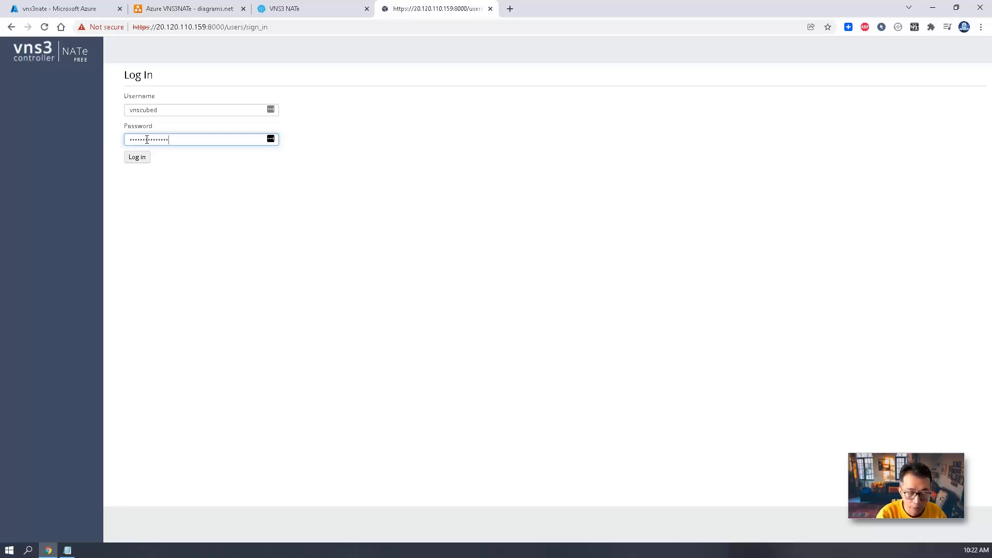
left_click(139, 158)
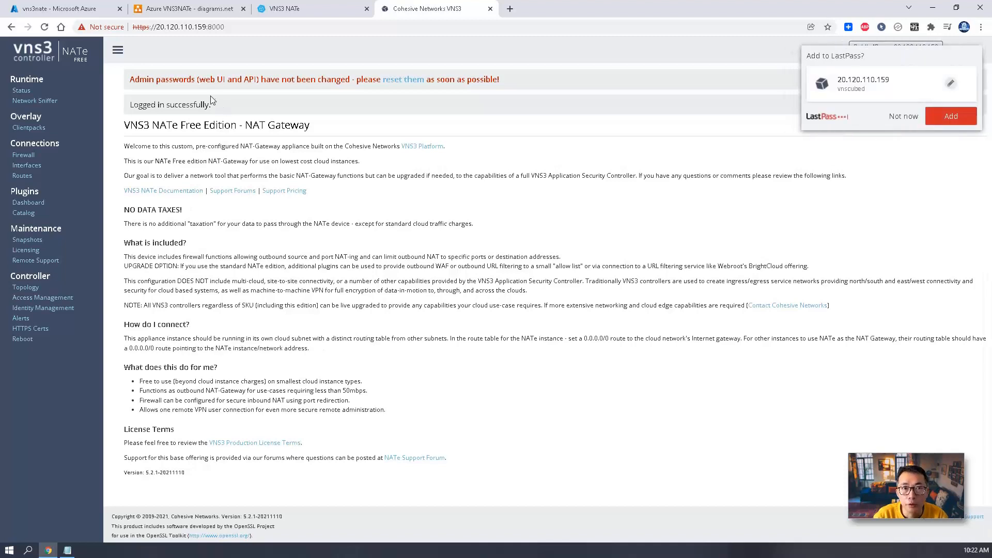
- Open the admin password reset page, and enter and confirm the new VNS3 web admin password
left_click(408, 82)
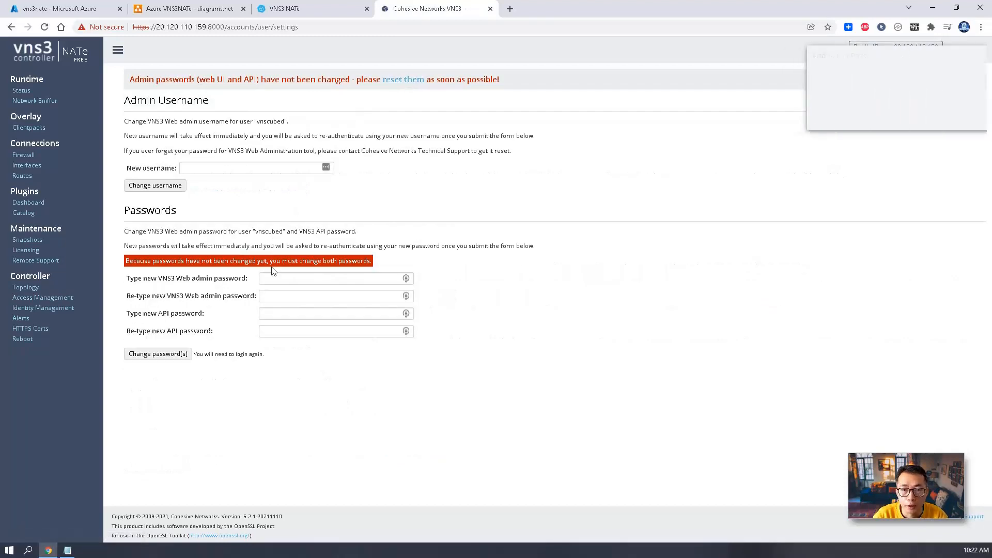
left_click(290, 281)
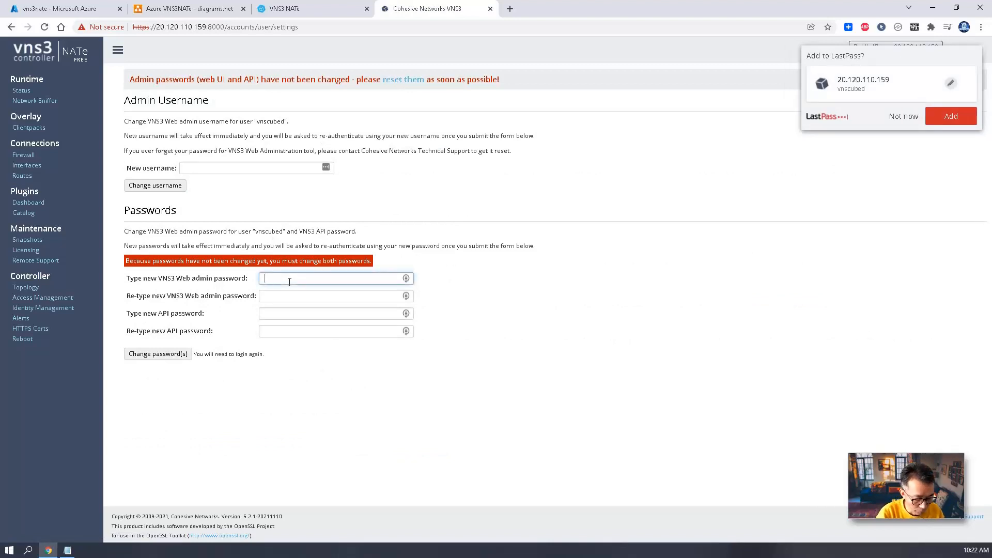
type("••")
type("••••")
key("Tab")
type("•••••••••")
- Enter and confirm the new API password, and submit both password changes
key("Tab")
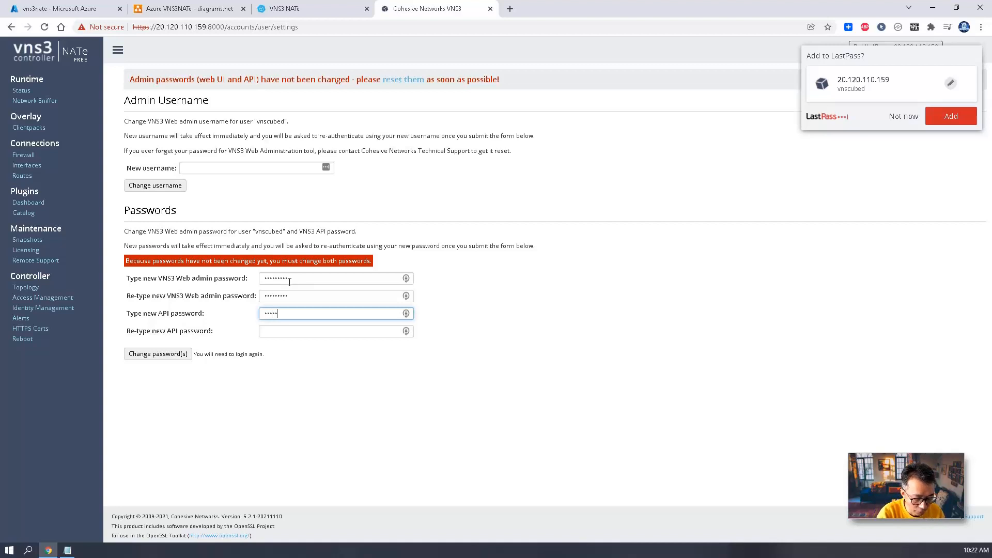
type("••••••••")
type("•")
key("Tab")
type("•••••••••")
left_click(159, 354)
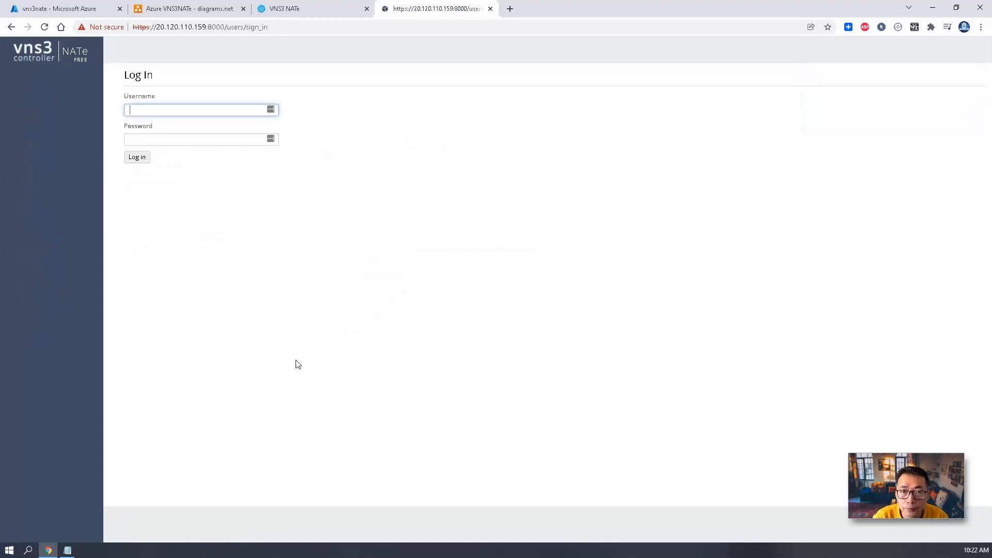
- Log in to the VNS3 controller with the username vnscubed and the new web admin password
left_click(178, 113)
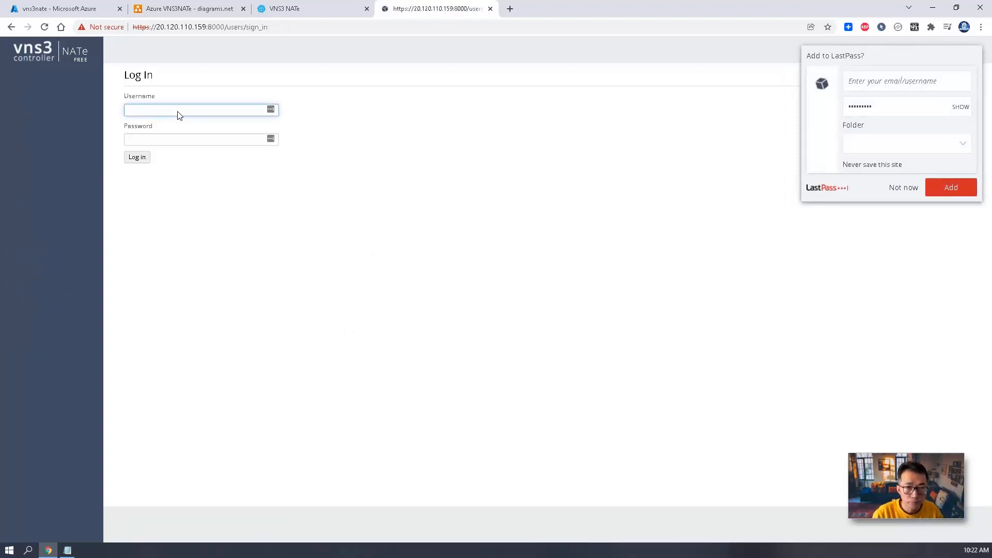
type("vnscubed")
left_click(179, 139)
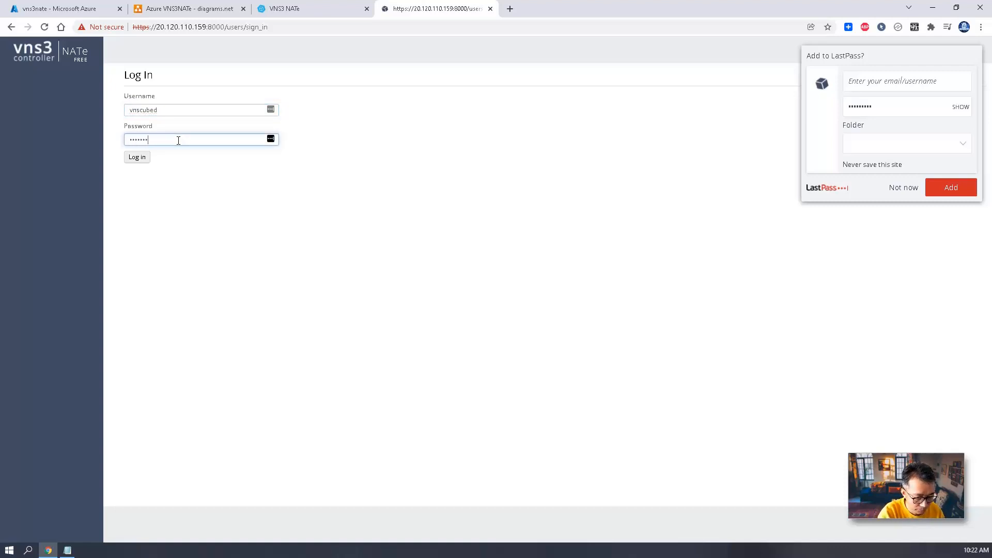
key("Return")
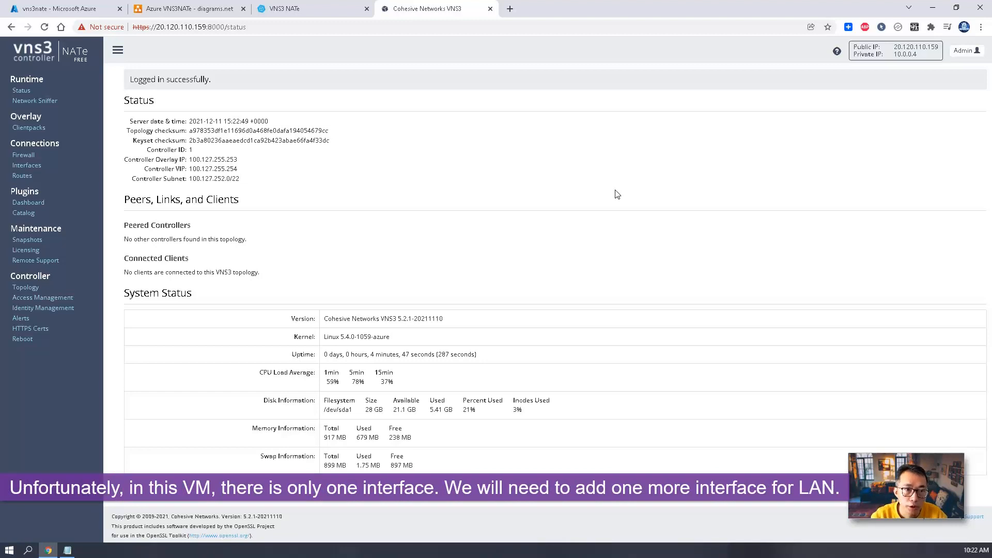
- Examine the VNS3 controller's system and virtual interfaces, and review step 4 about attaching a new interface in the Notepad script
left_click(27, 165)
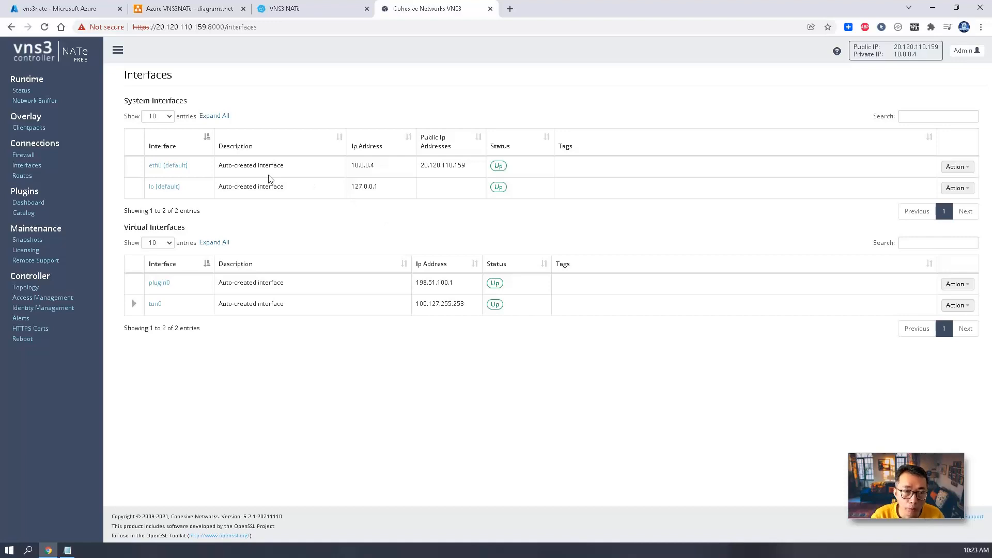
key("alt+Tab")
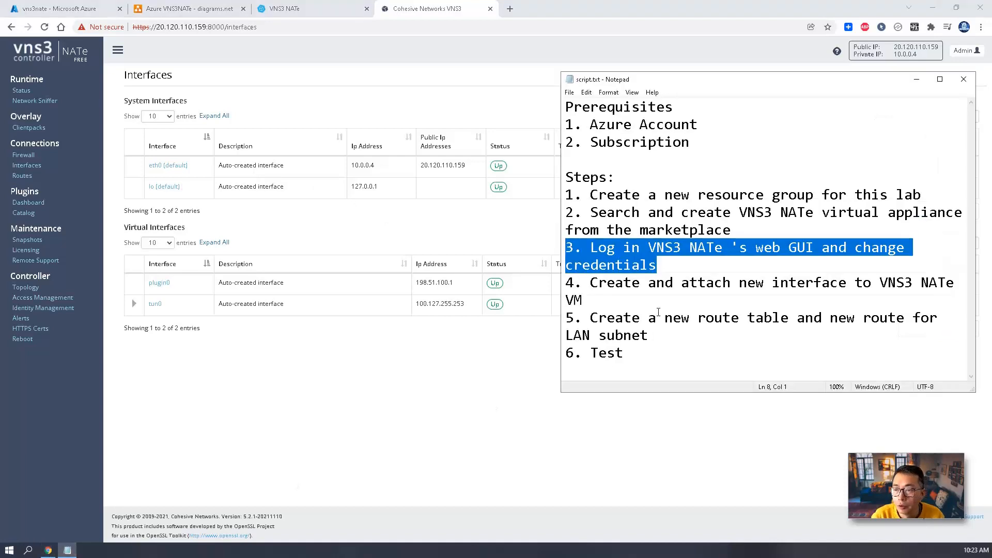
left_click(659, 304)
left_click_drag(621, 296, 591, 285)
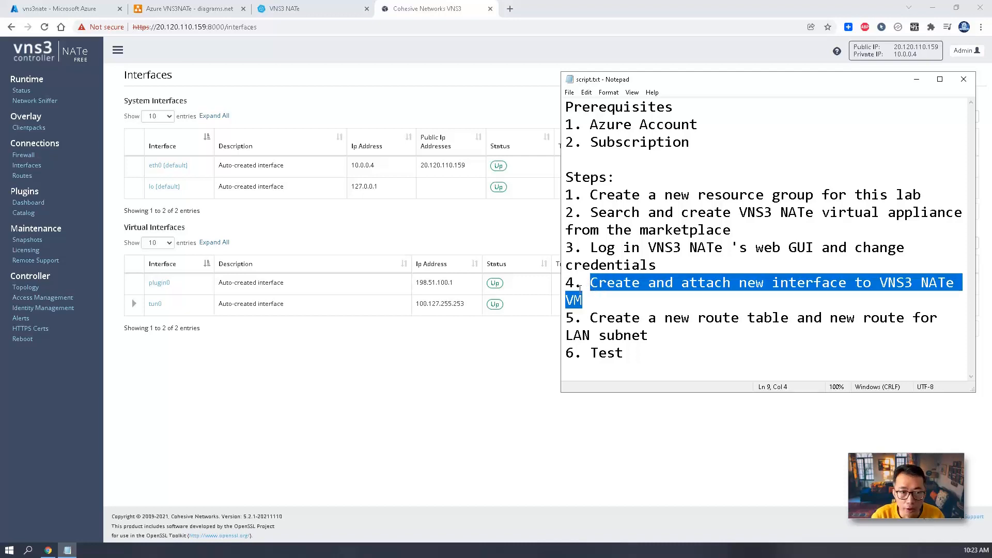
left_click(594, 310)
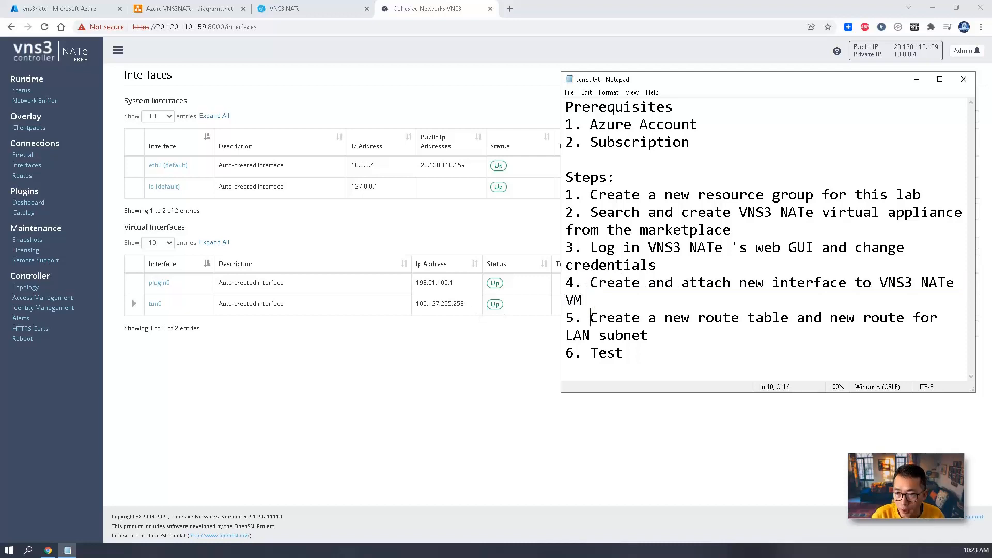
- Stop the vns3nate virtual machine in the Azure portal with its public IP address reserved
left_click(100, 5)
left_click(288, 115)
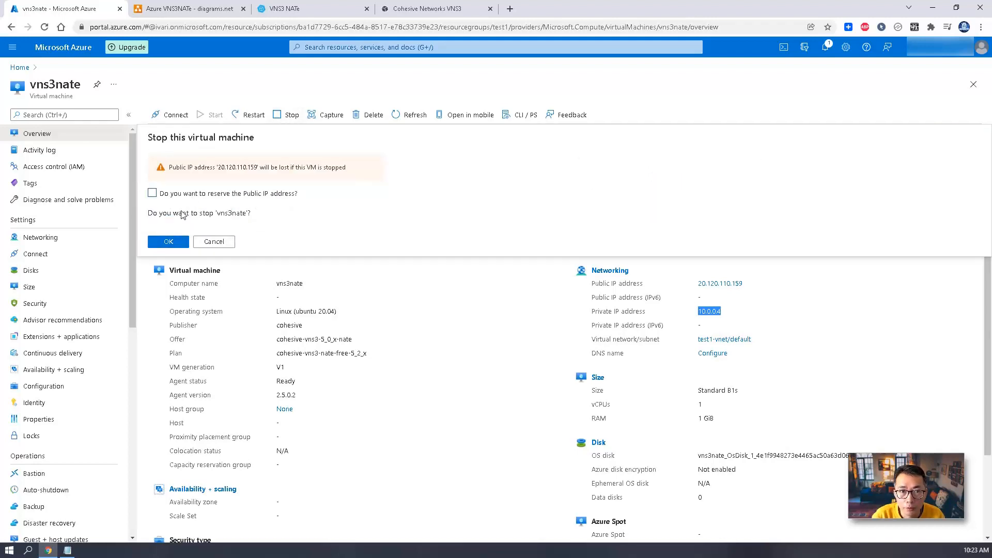
left_click(152, 193)
left_click(169, 242)
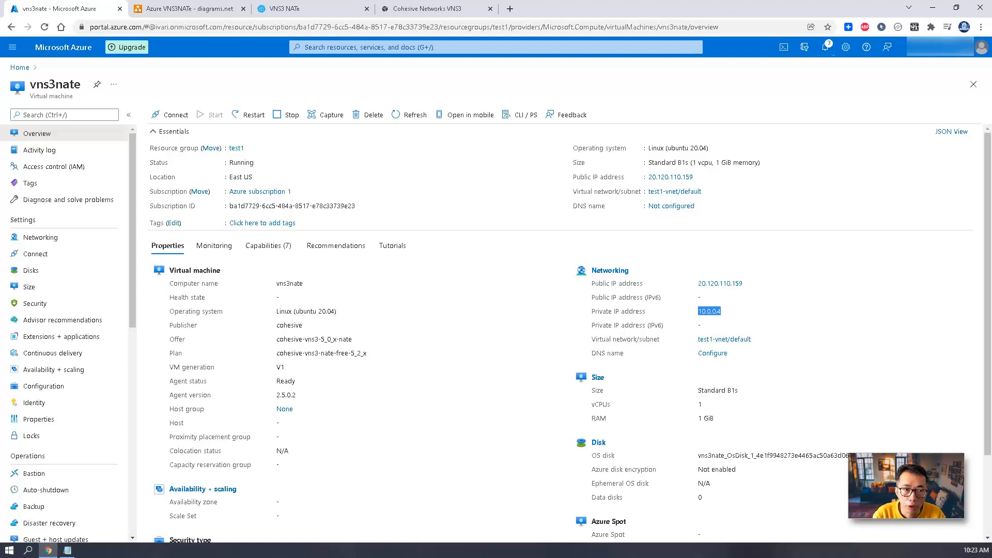
- Open the vns3nate virtual machine's networking settings and check the planned LAN interface in the Azure VNS3NATe network diagram
left_click(113, 244)
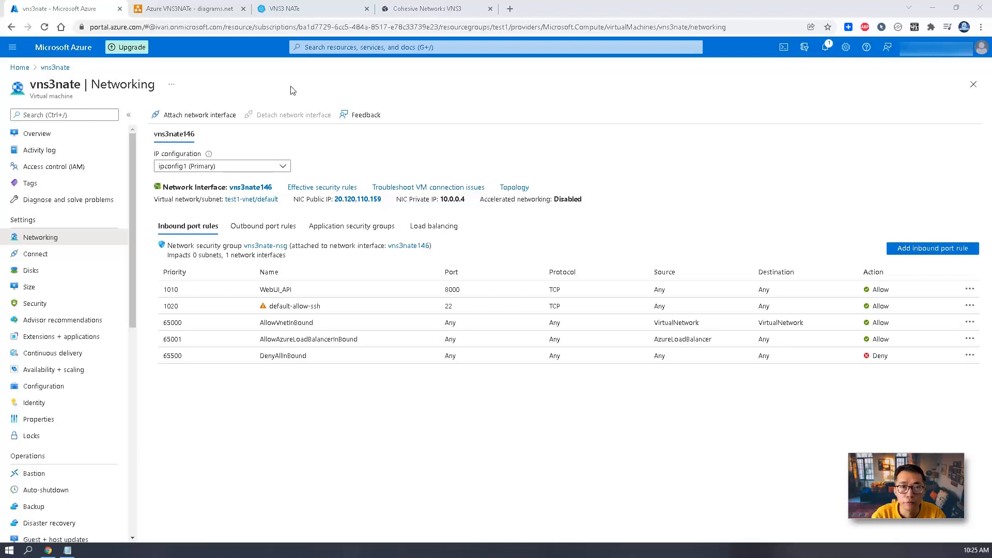
left_click(213, 10)
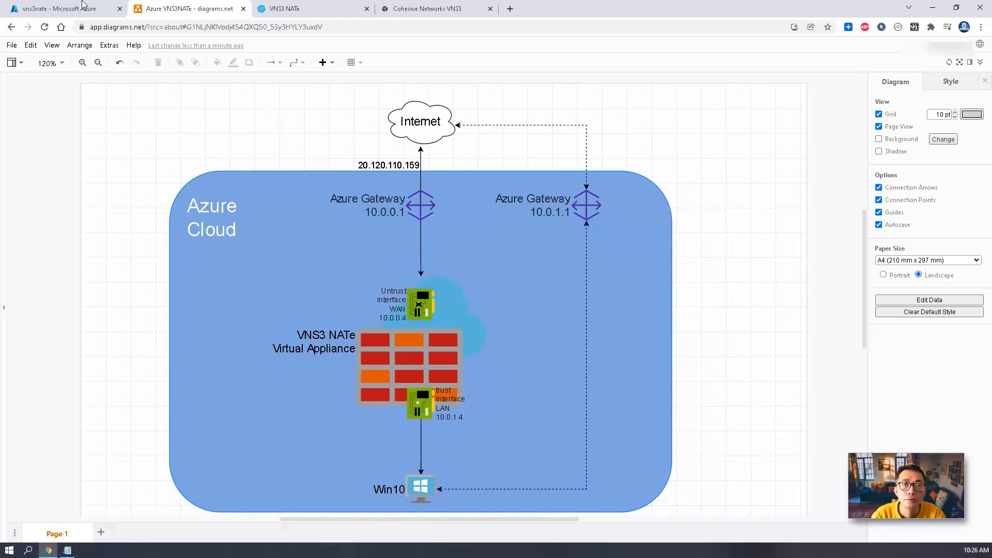
left_click(83, 7)
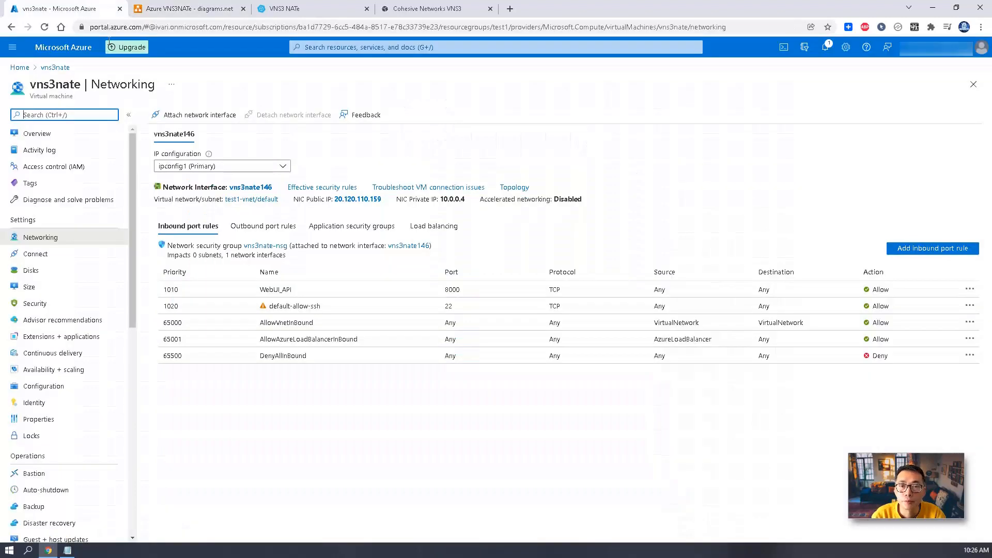
left_click(212, 116)
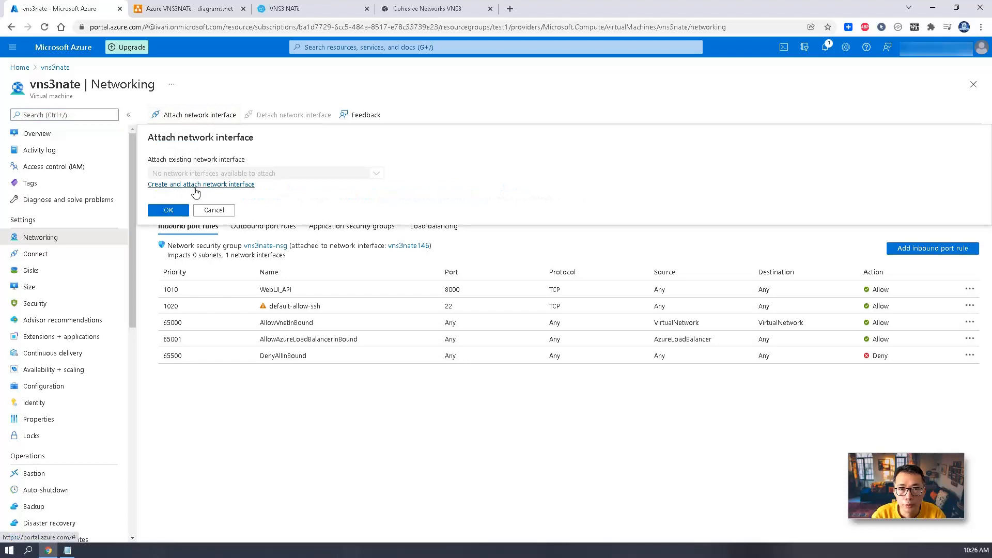
left_click(195, 185)
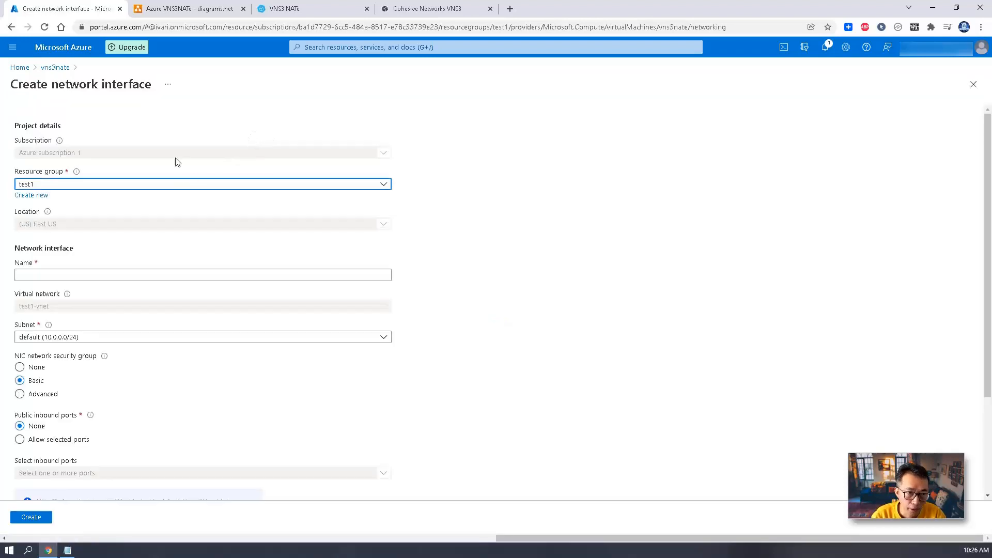
left_click(187, 8)
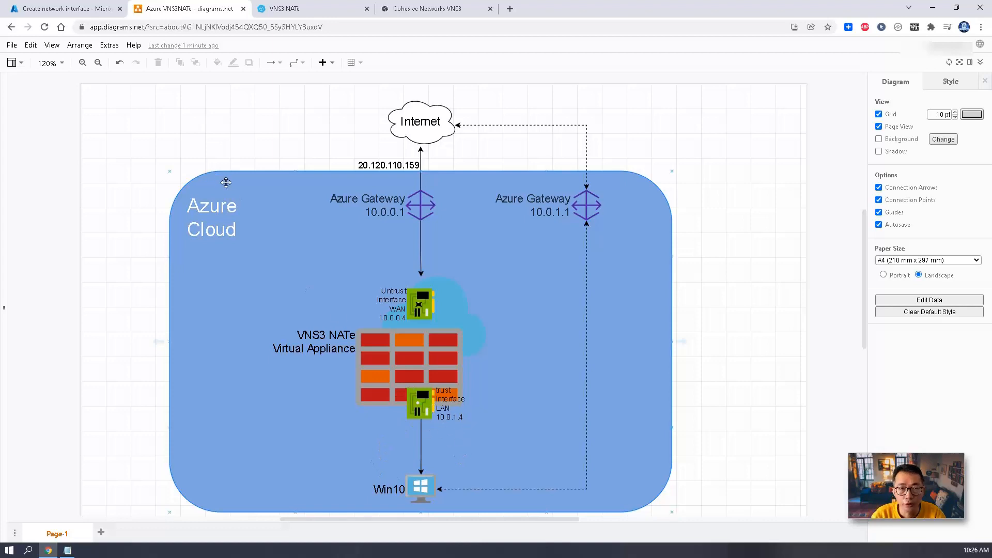
left_click(75, 7)
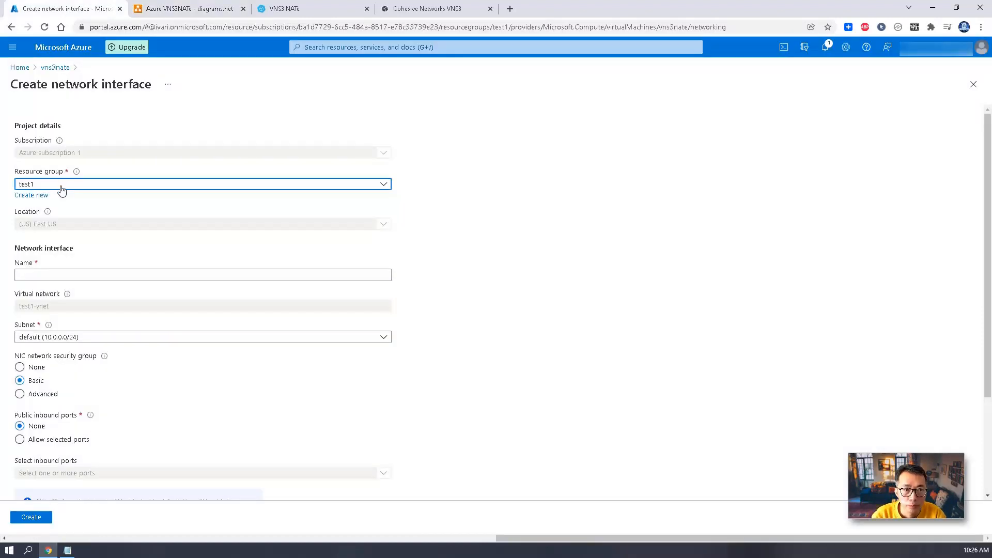
left_click(87, 276)
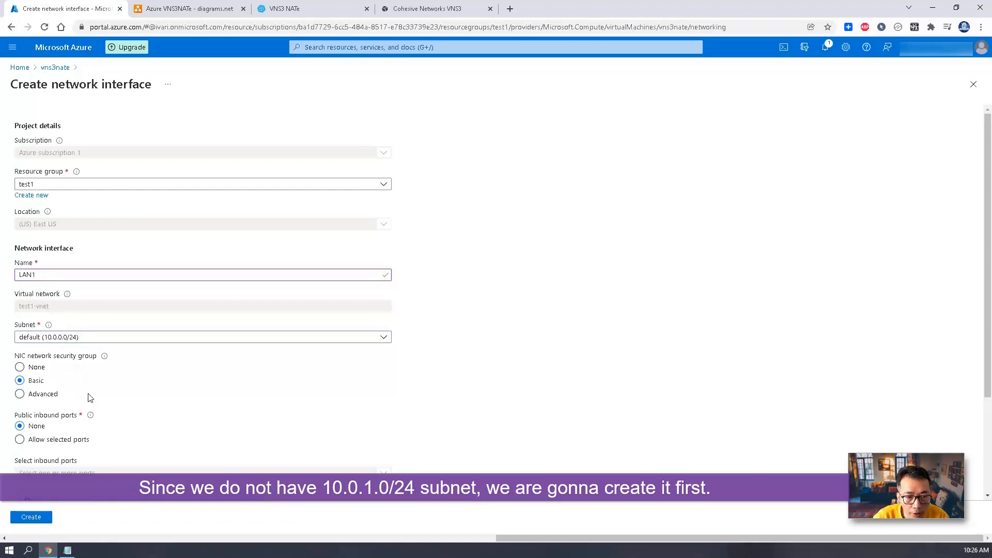
scroll(117, 444, "down", 2)
scroll(119, 439, "up", 1)
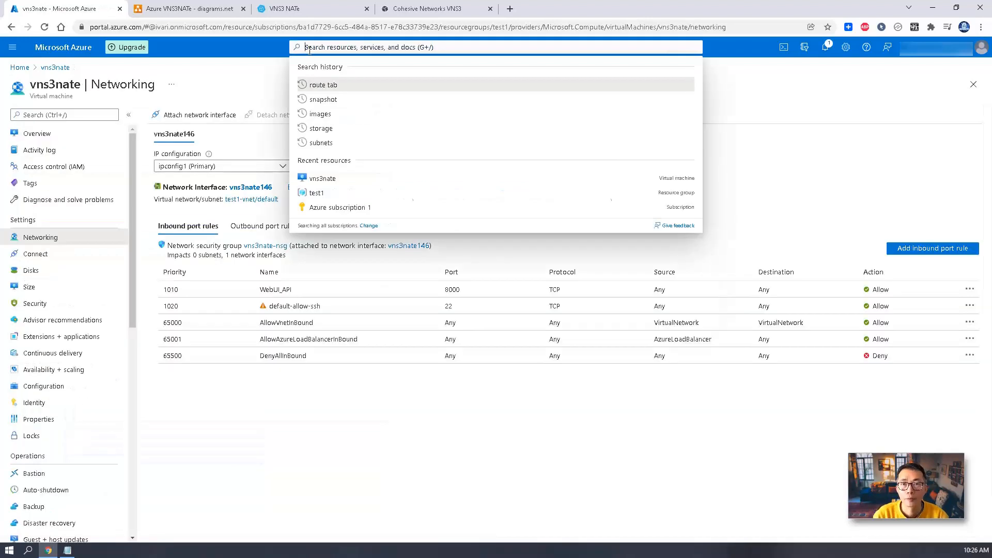
- Add a subnet named lan-subnet with the address range 10.0.1.0/24 to the test1-vnet virtual network
left_click(309, 47)
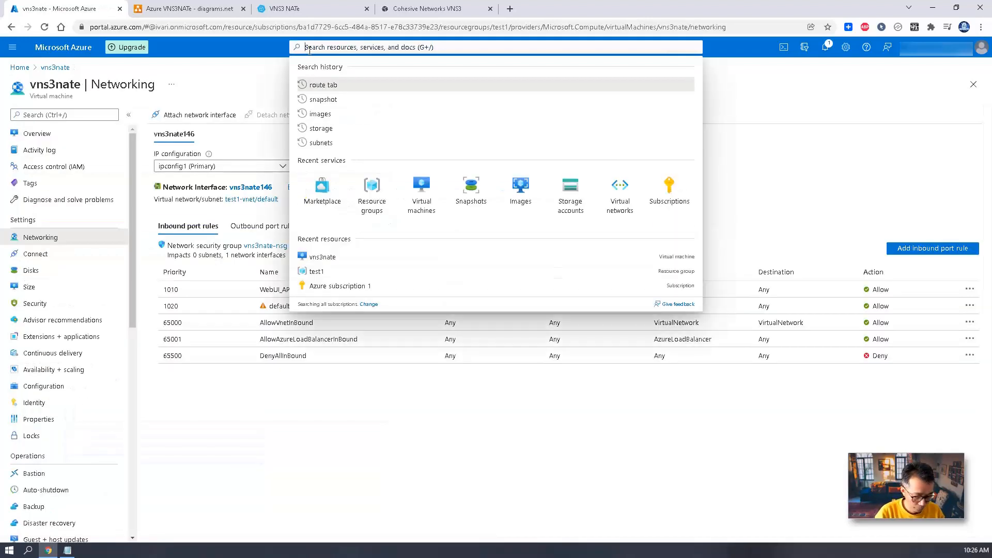
type("subnet")
left_click(334, 88)
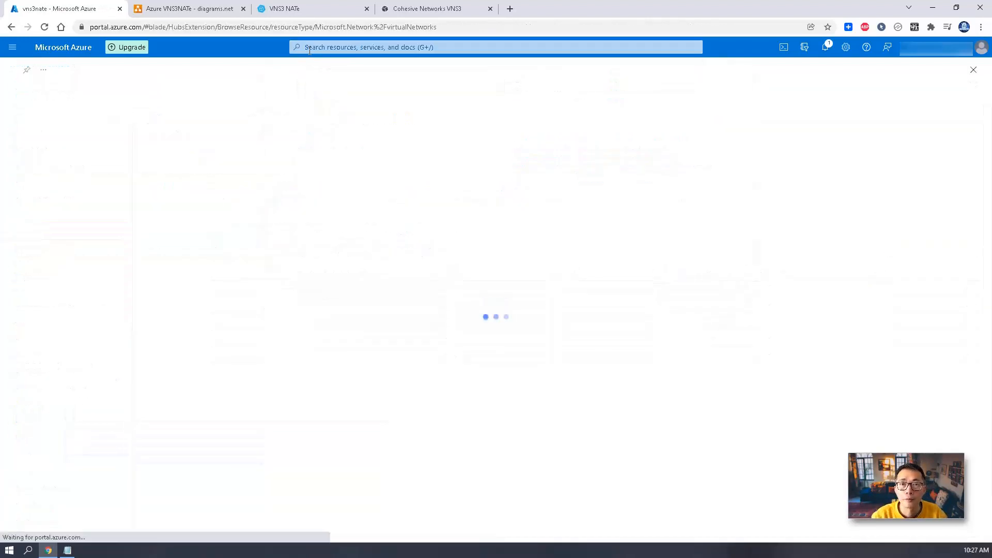
left_click(55, 197)
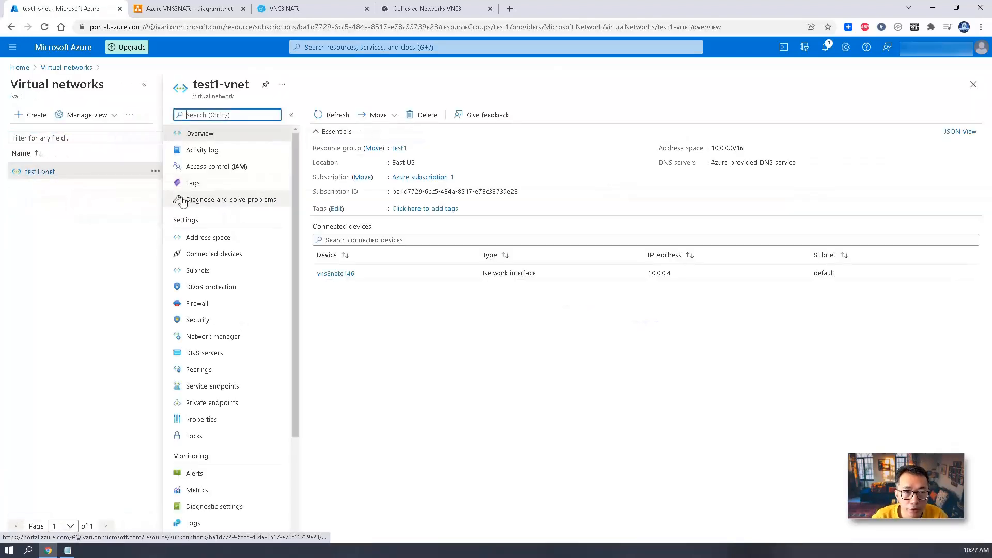
left_click(247, 270)
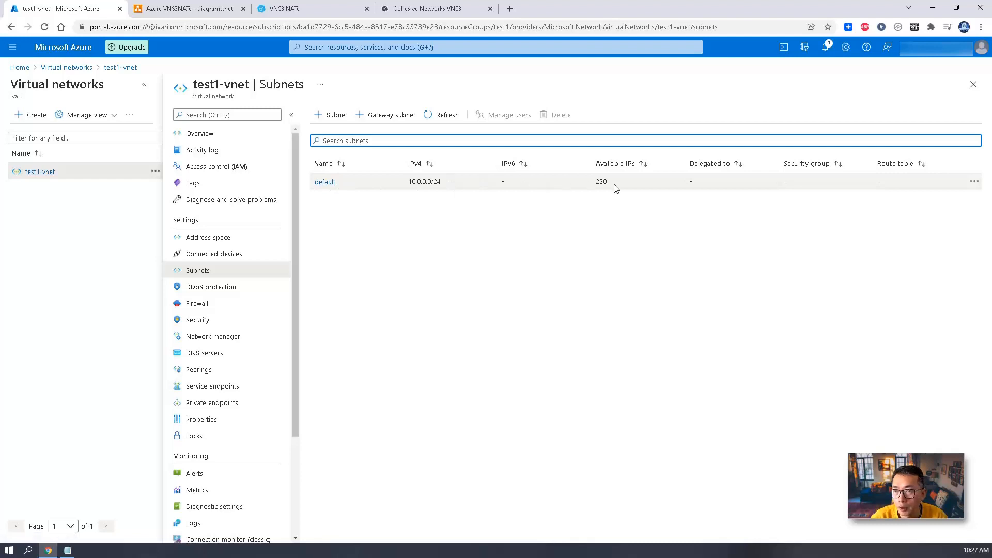
left_click(335, 116)
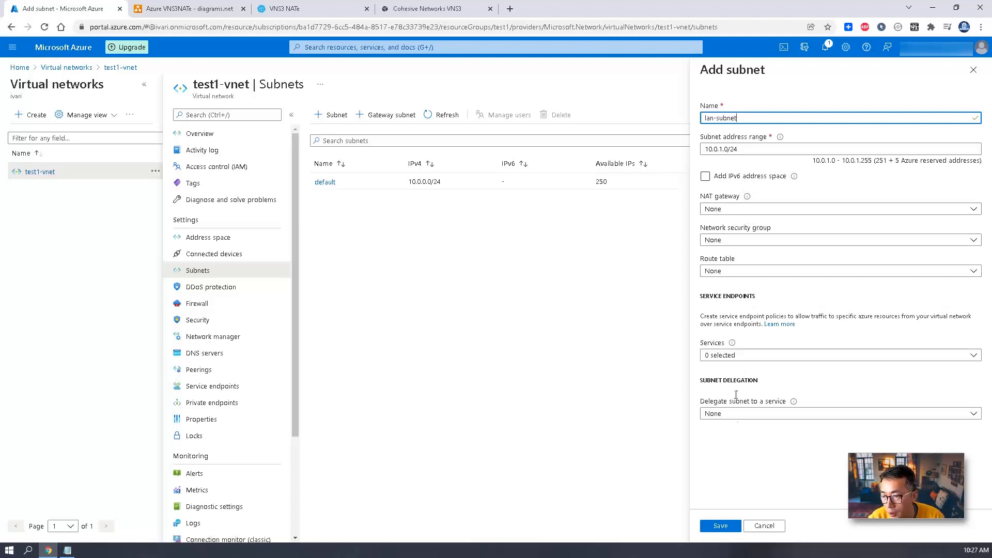
left_click(721, 526)
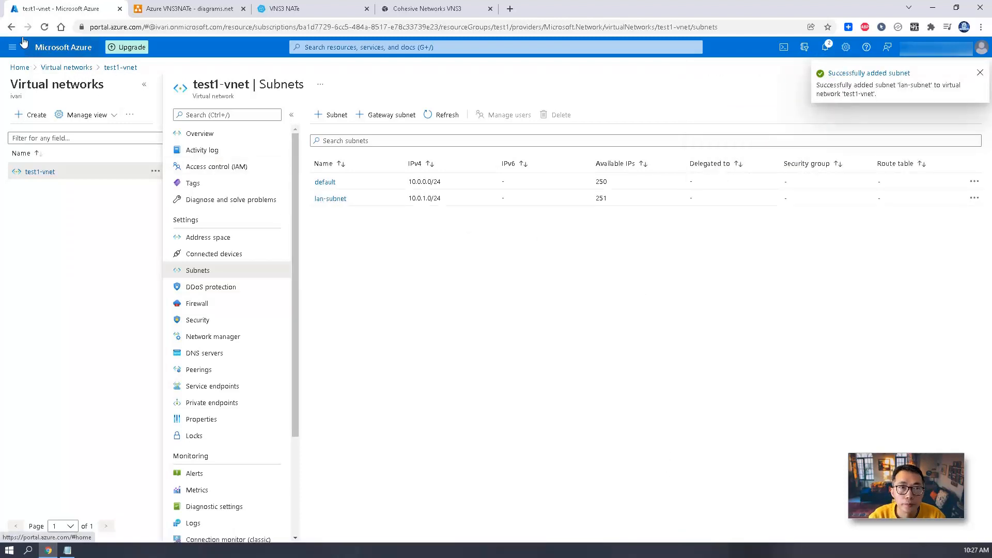
- Return to the vns3nate virtual machine's networking settings
left_click(11, 28)
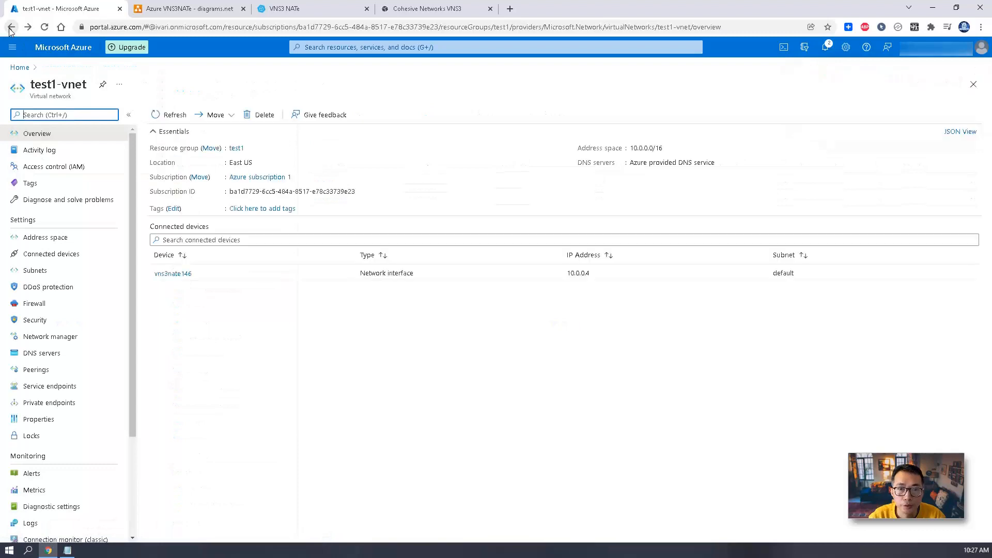
left_click(10, 28)
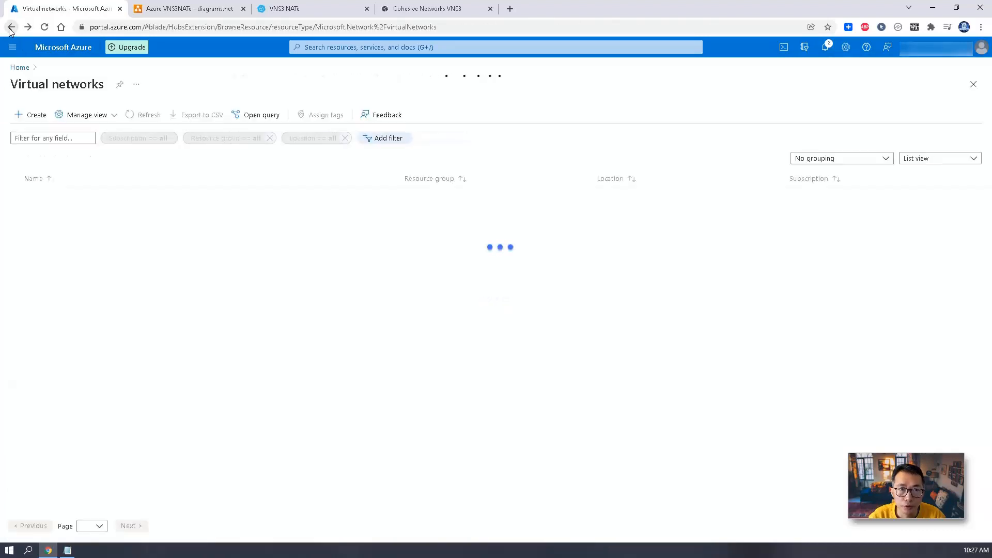
left_click(10, 29)
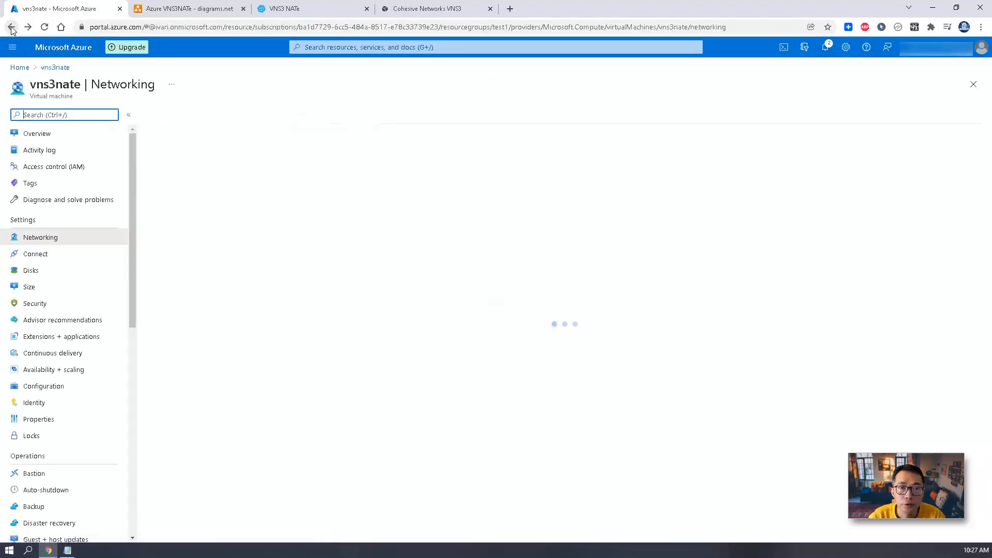
- Create and attach a network interface named lan1 on lan-subnet (10.0.1.0/24) to vns3nate, keeping the Basic security group and dynamic private IP
left_click(177, 114)
left_click(206, 184)
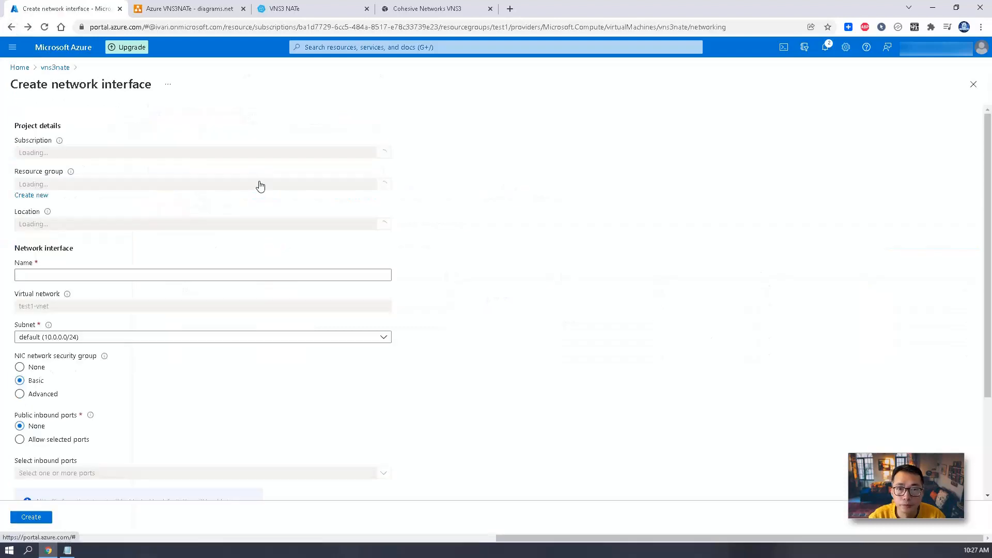
left_click(127, 274)
type("lan1")
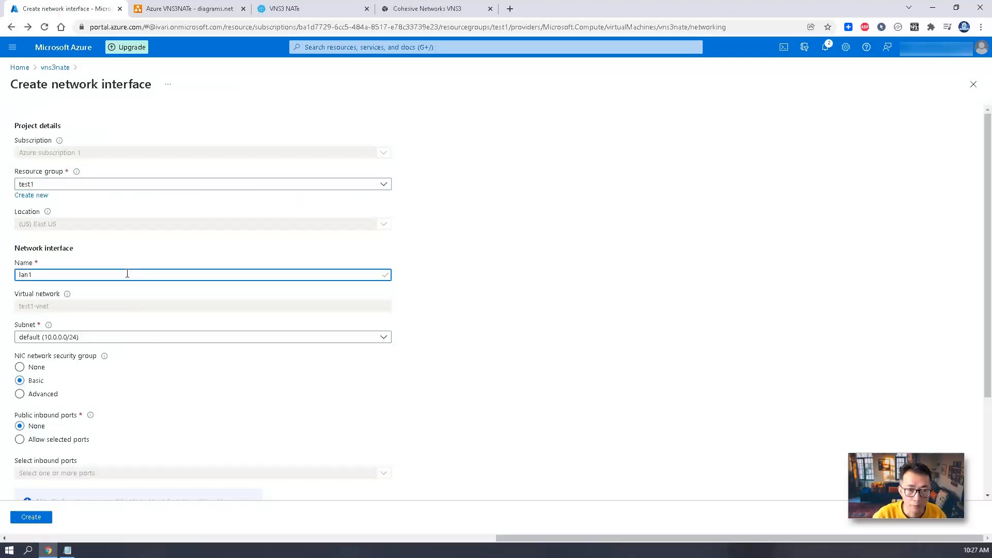
left_click(128, 341)
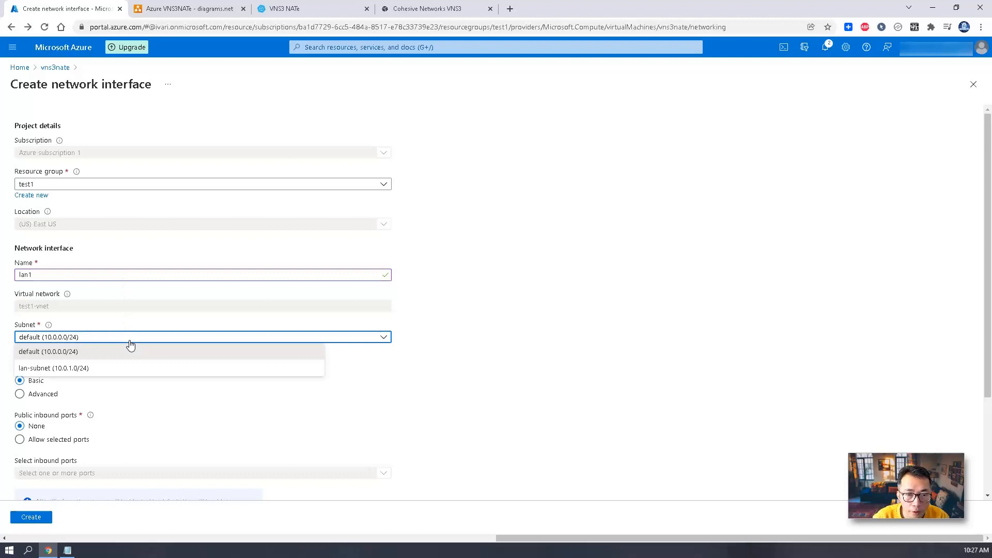
left_click(130, 371)
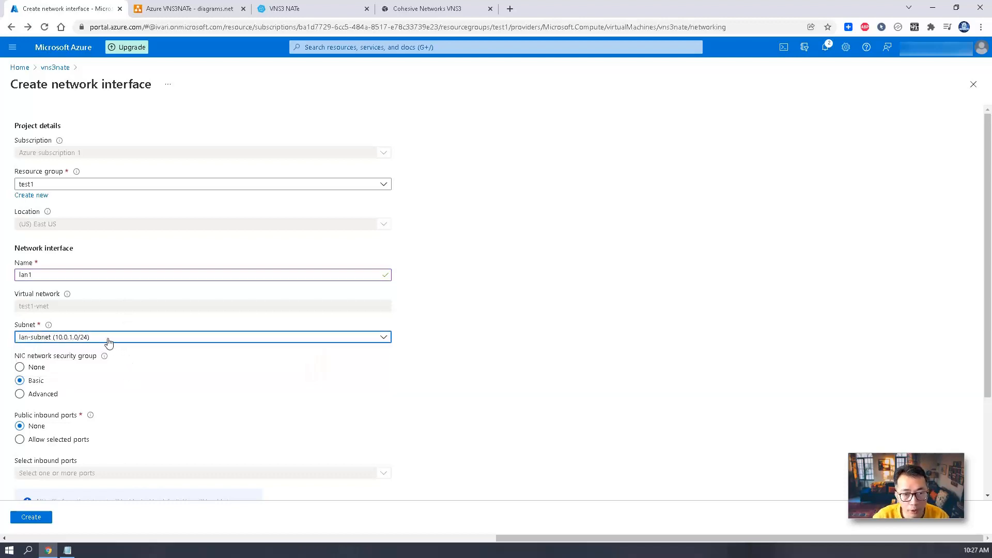
scroll(129, 425, "down", 1)
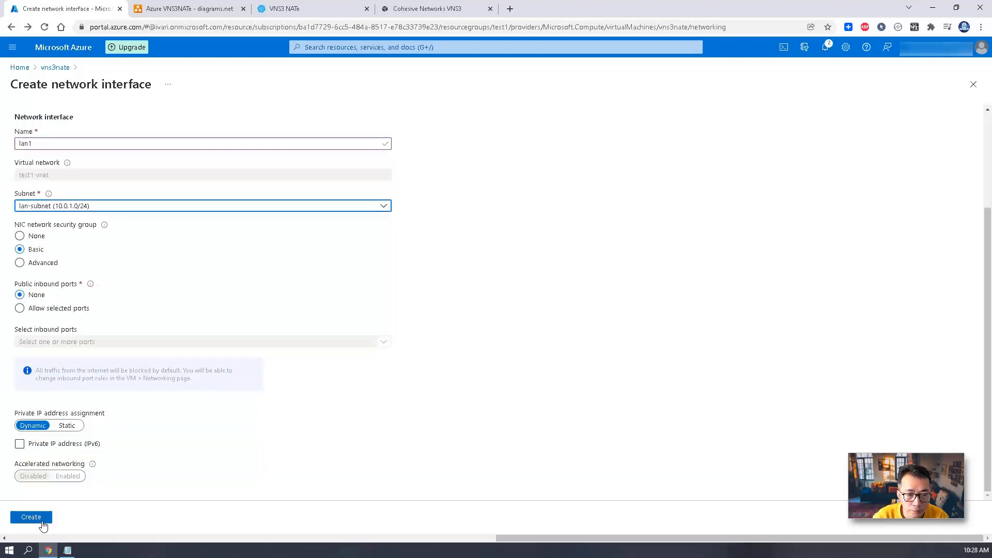
scroll(39, 496, "down", 2)
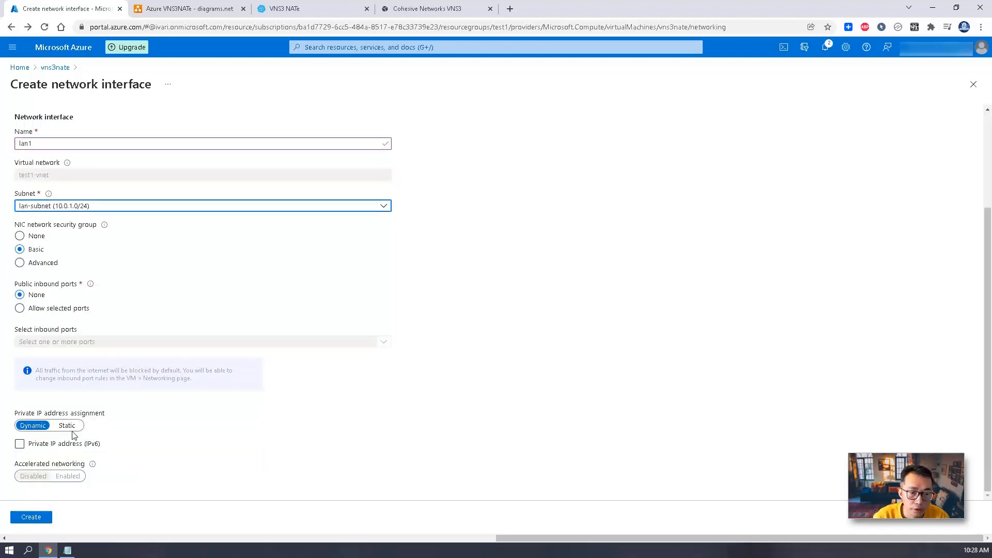
left_click(32, 518)
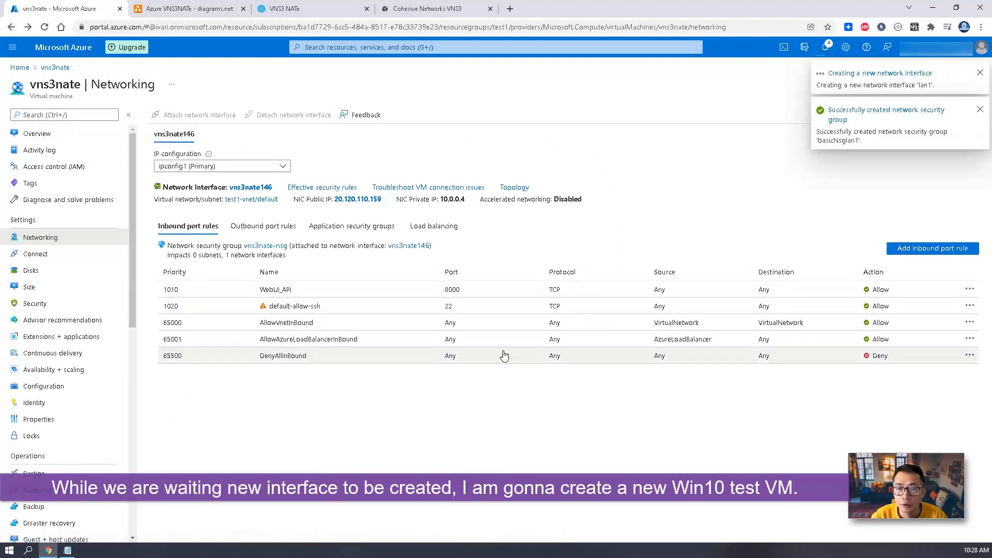
- Start creating an Azure virtual machine named win10test in the test1 resource group
left_click(20, 67)
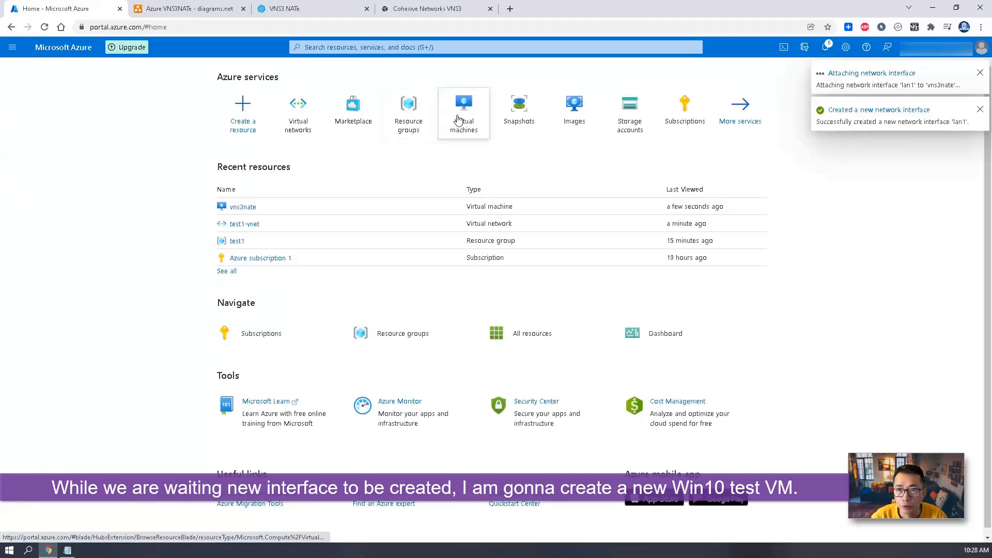
left_click(464, 111)
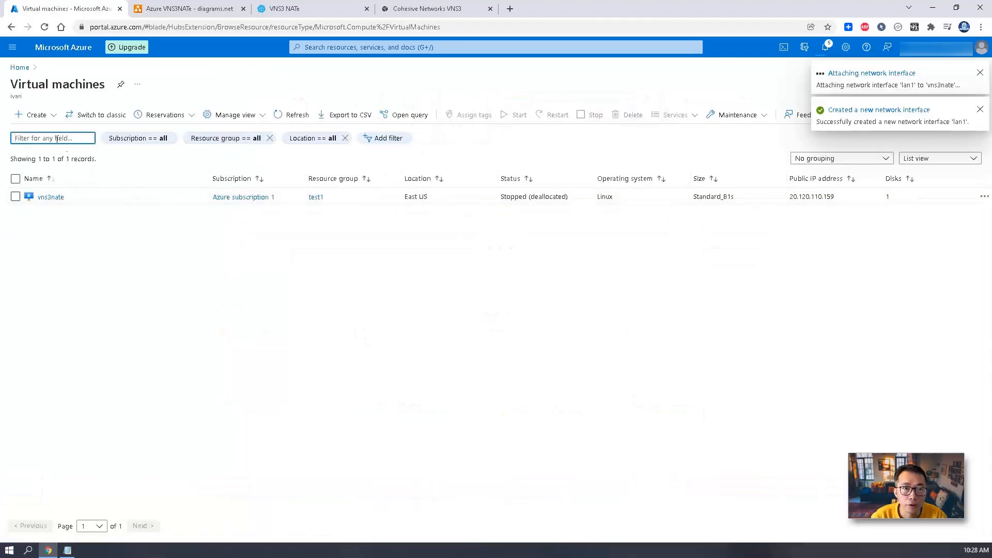
left_click(41, 116)
left_click(51, 132)
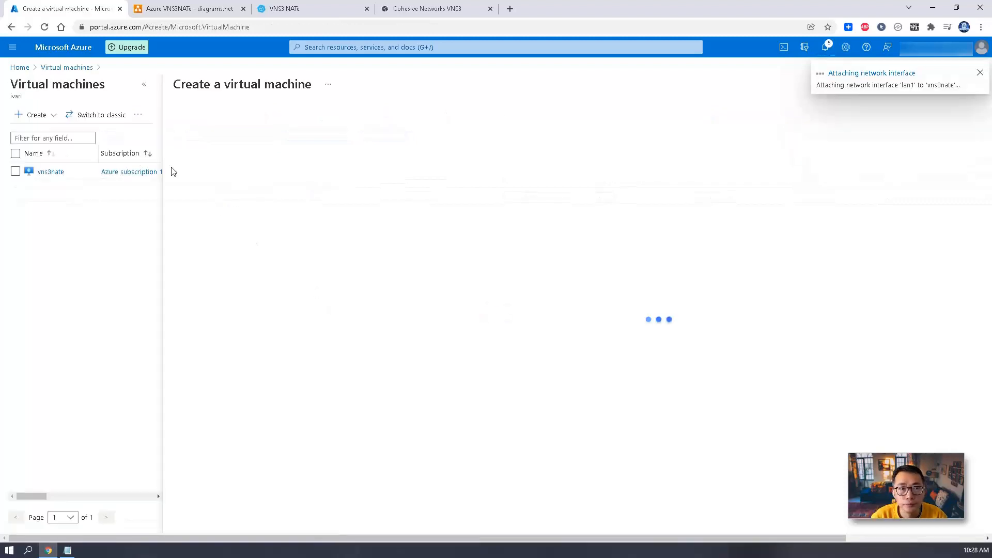
left_click(387, 248)
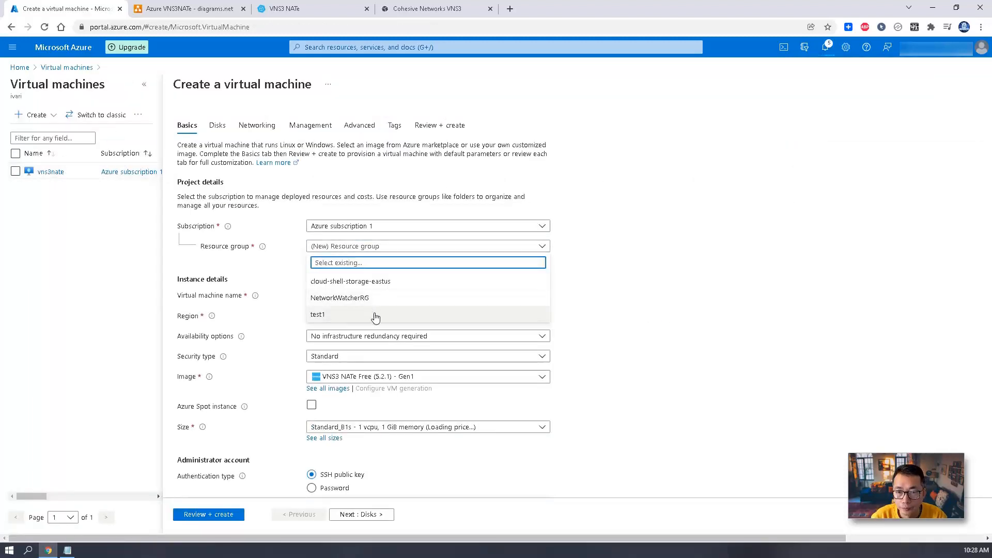
left_click(374, 315)
left_click(374, 294)
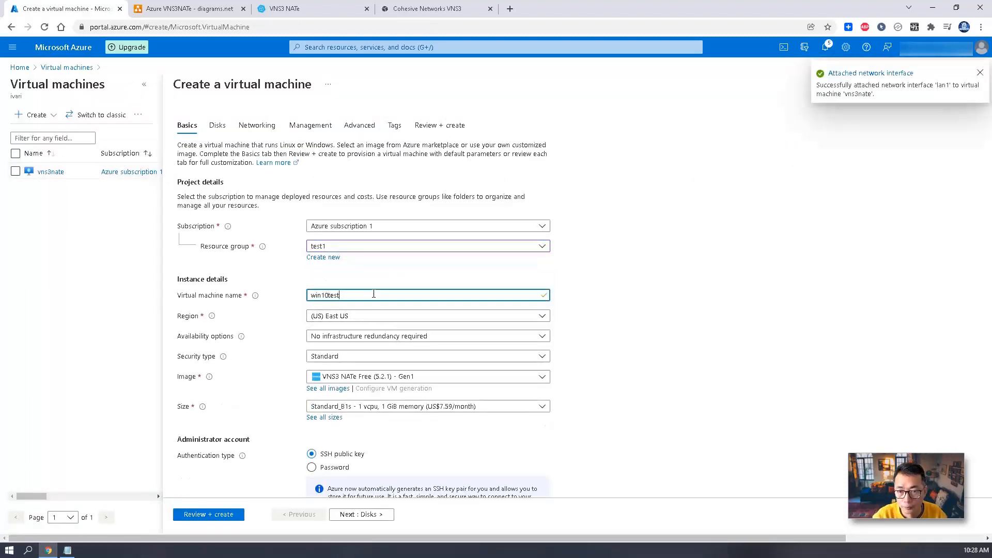
- Set the new virtual machine's image to Windows 10 Pro, version 20H2 - Gen2 and its size to Standard_B2s
left_click(421, 376)
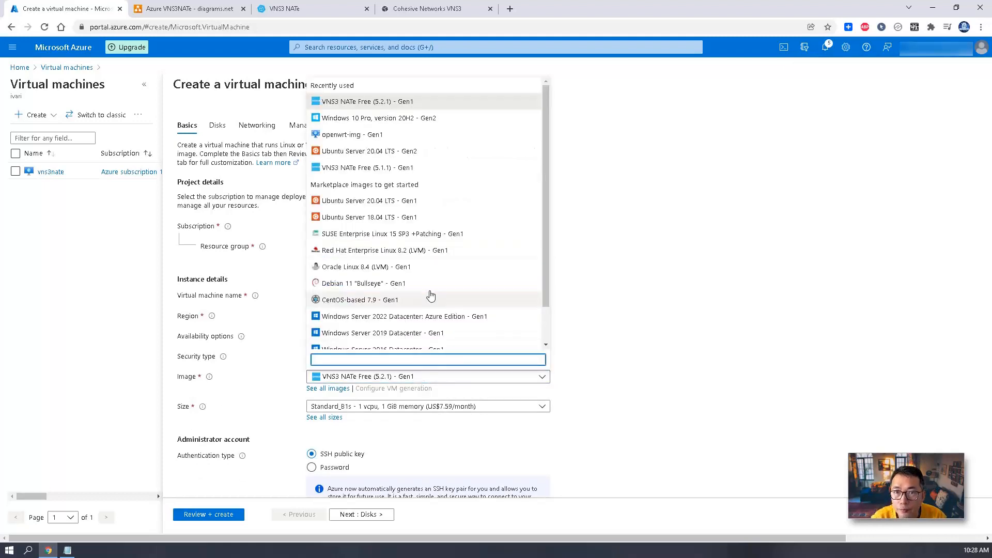
left_click(419, 124)
scroll(575, 392, "down", 2)
left_click(408, 304)
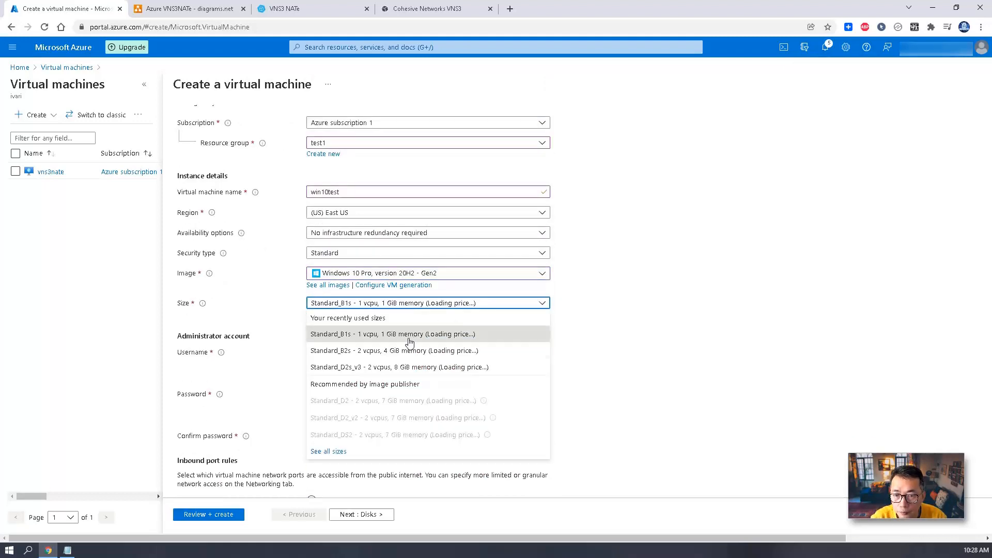
left_click(405, 349)
- Enter the administrator username netsec with the account password in both password fields, and confirm the Windows 10 license eligibility
left_click(391, 357)
key("Tab")
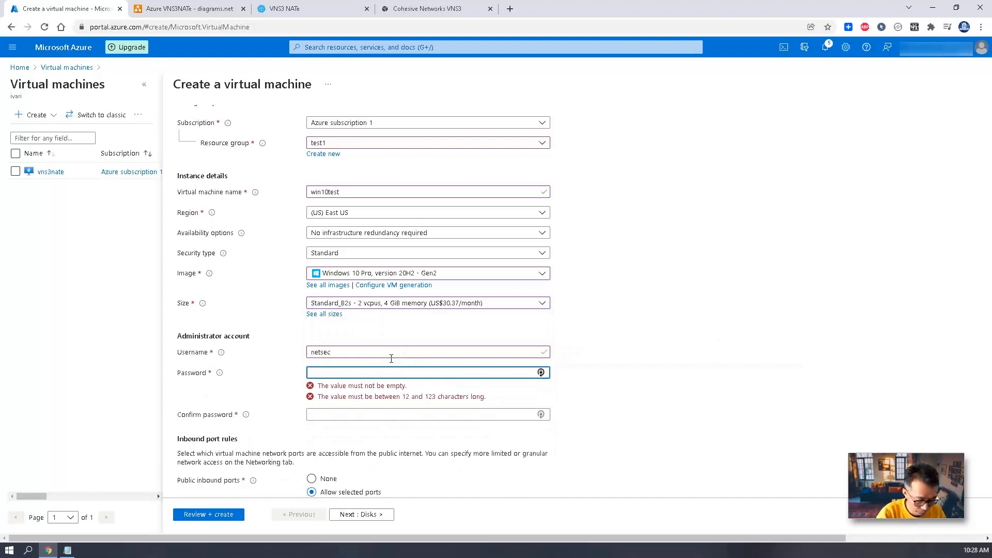
type("****")
key("Tab")
type("**")
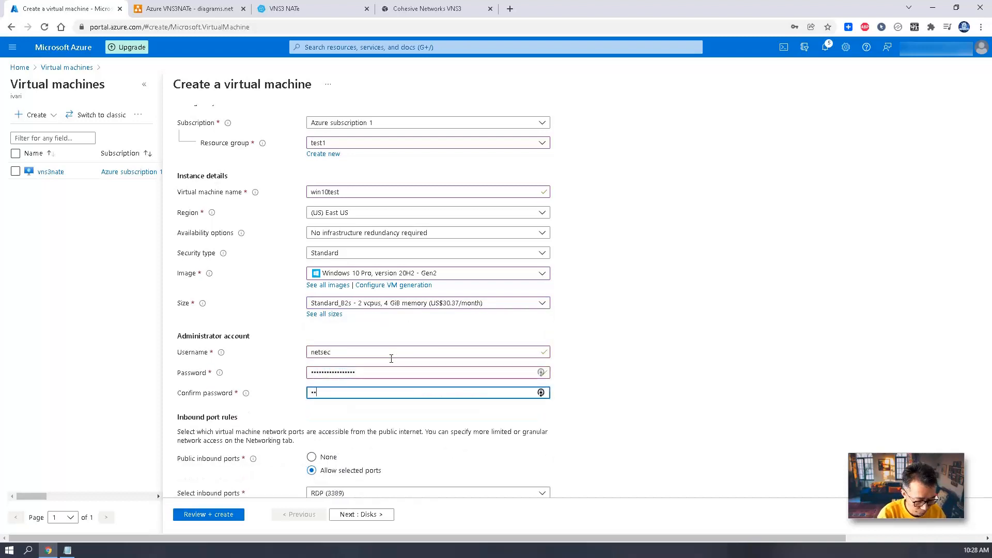
scroll(391, 359, "down", 3)
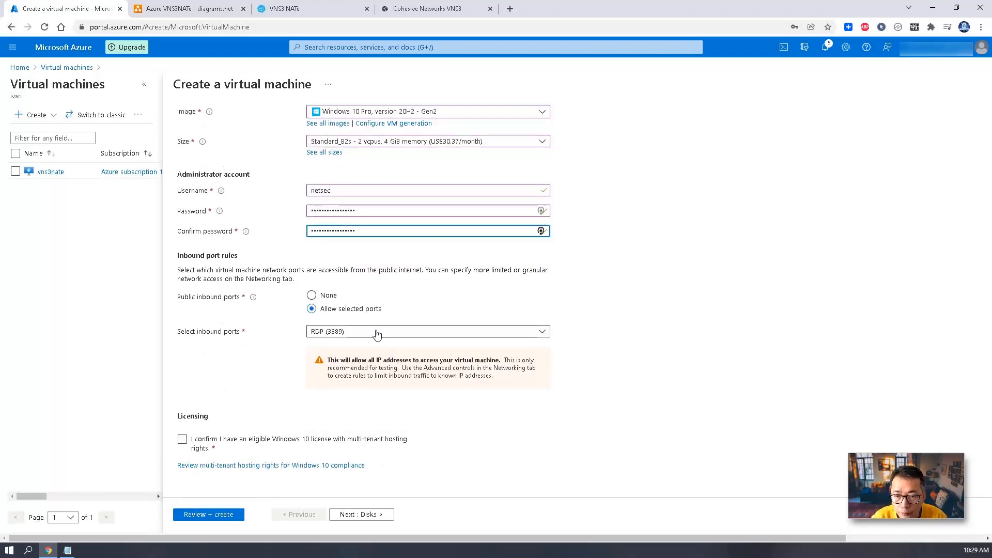
left_click(329, 448)
left_click(386, 519)
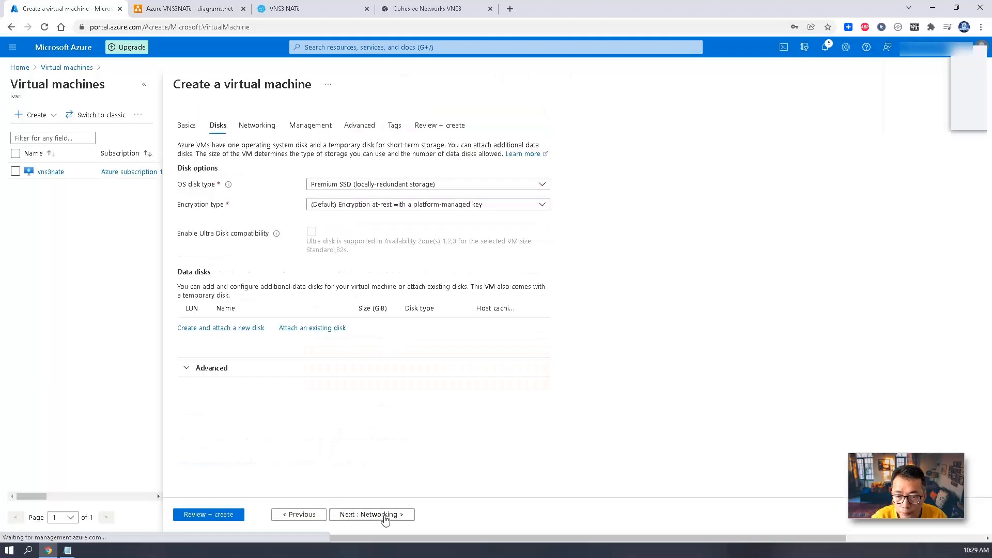
- Put win10test on lan-subnet (10.0.1.0/24) with its public IP set to None, checking the placement against the Azure VNS3NATe network diagram
left_click(389, 515)
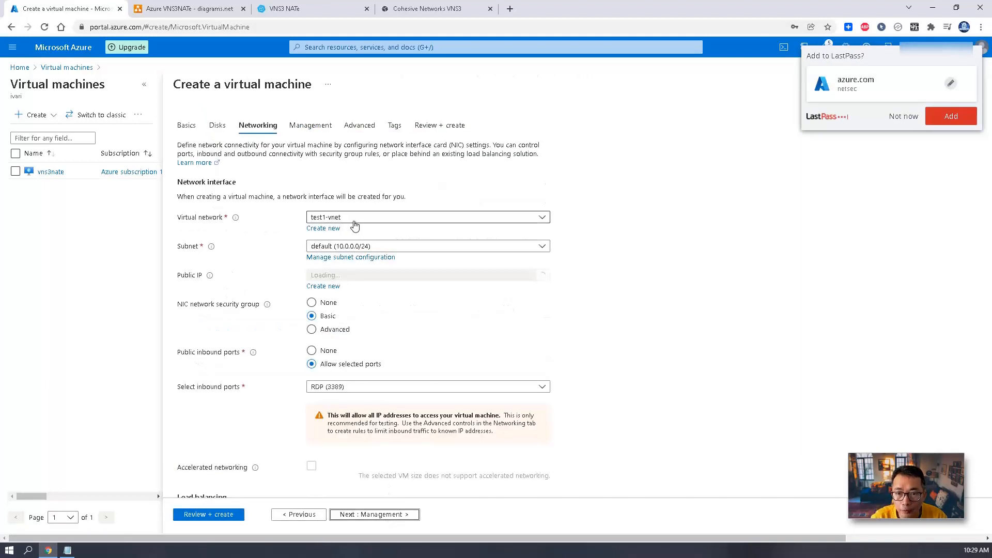
left_click(403, 250)
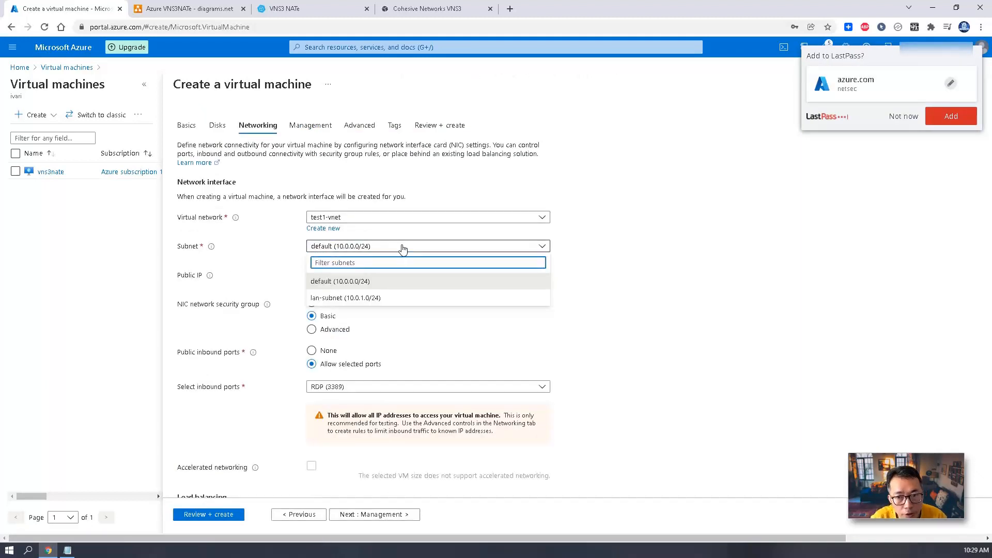
left_click(403, 298)
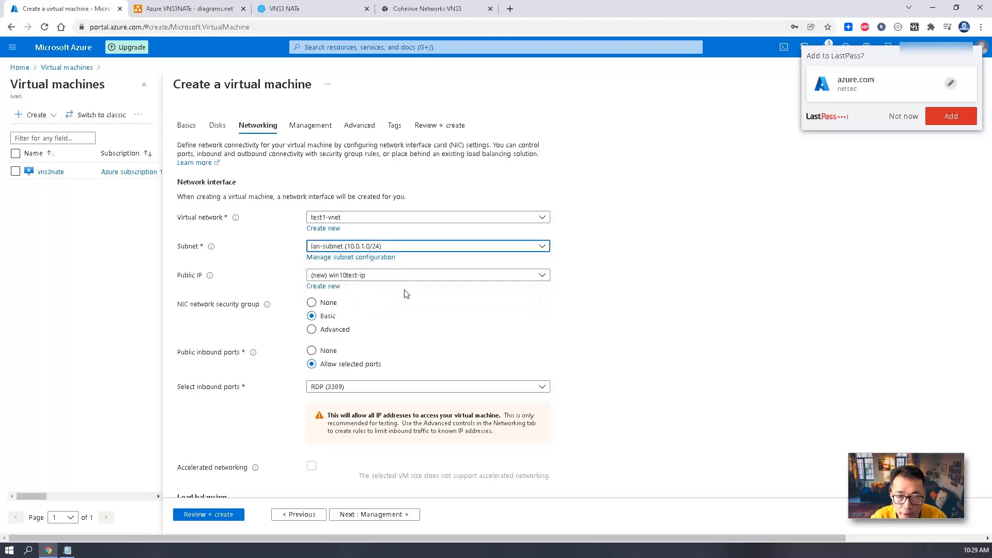
left_click(236, 6)
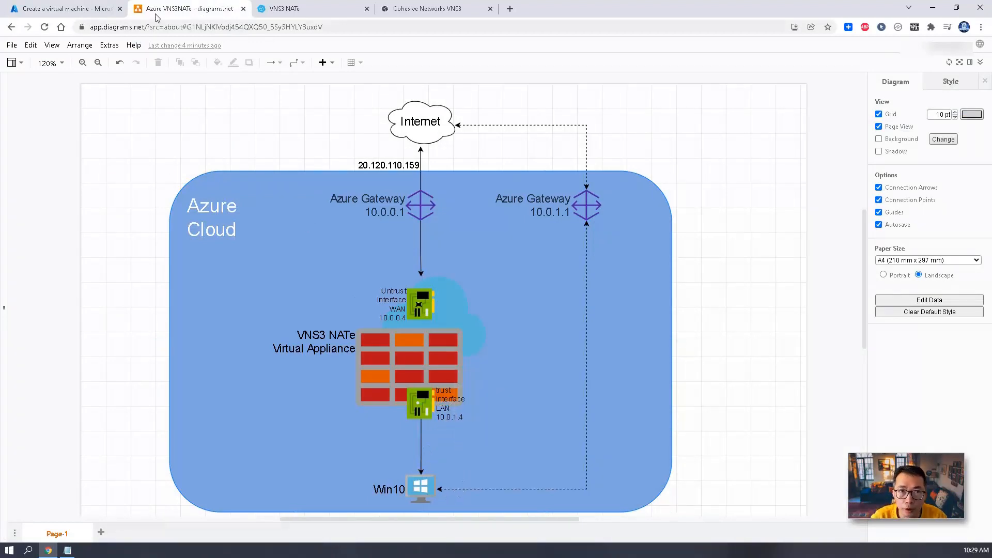
left_click(87, 5)
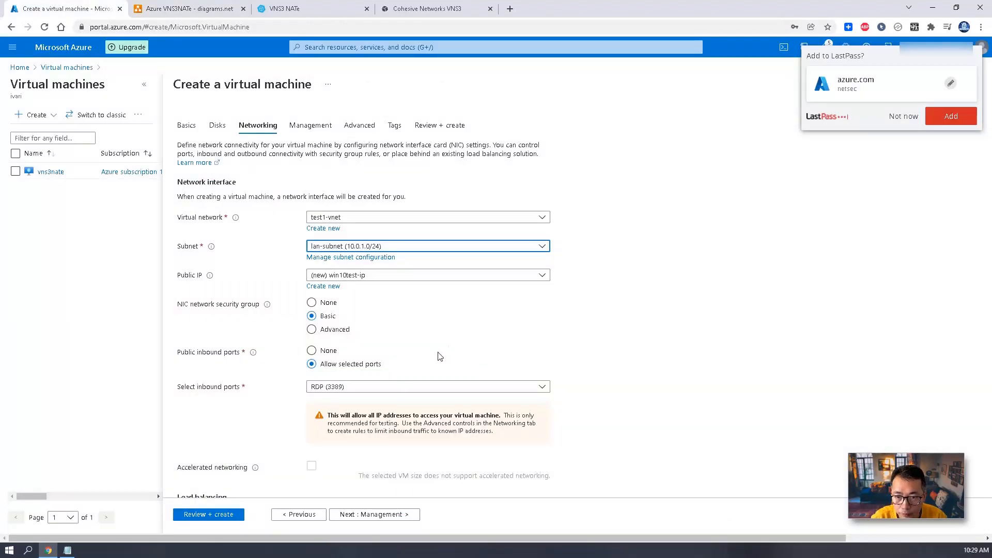
scroll(440, 357, "down", 2)
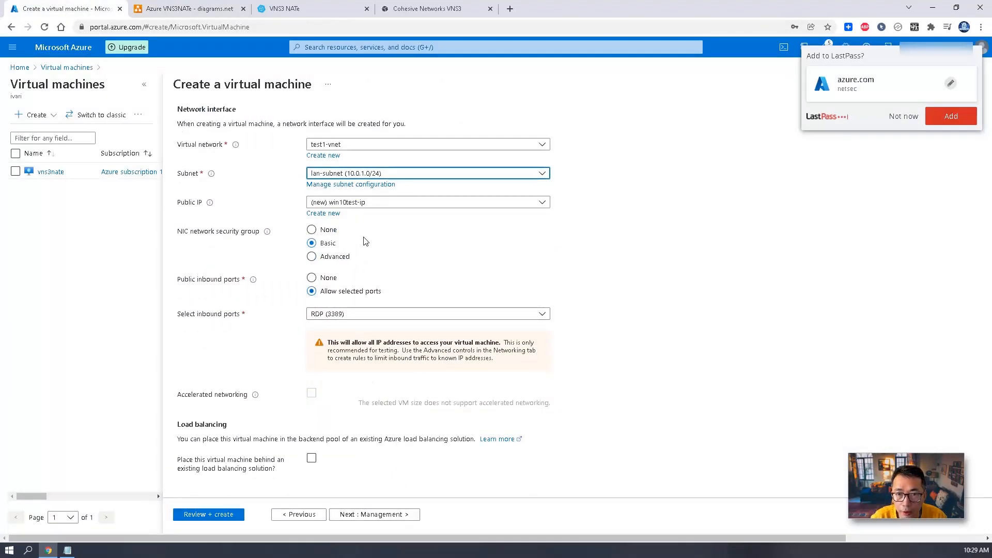
left_click(378, 210)
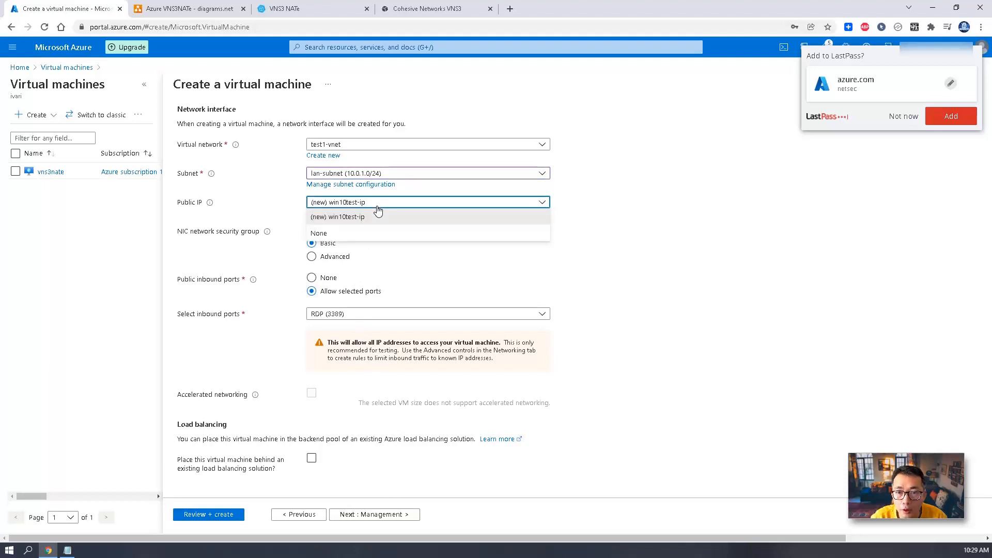
left_click(387, 229)
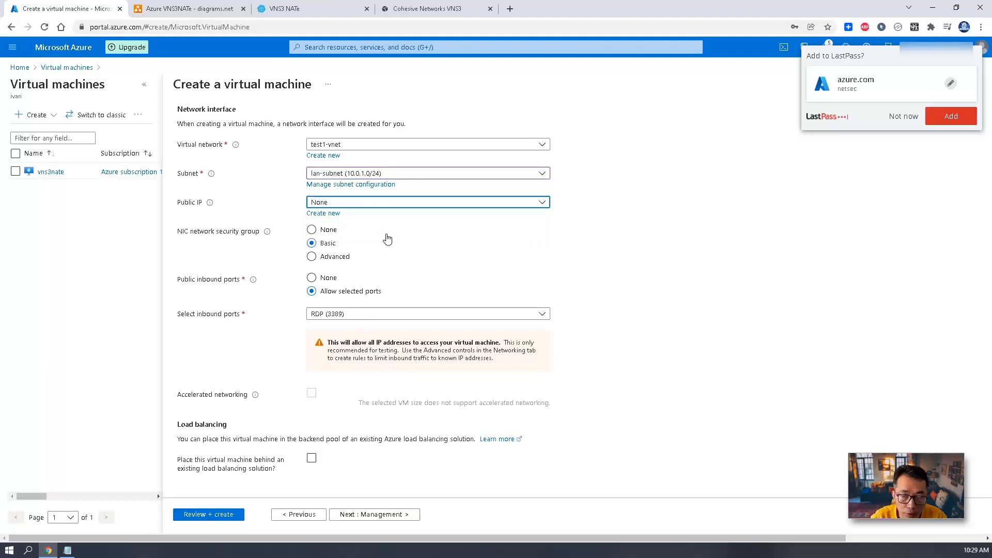
- Keep the default management, advanced and tag settings, decline saving the login in LastPass, and create the win10test virtual machine
left_click(388, 515)
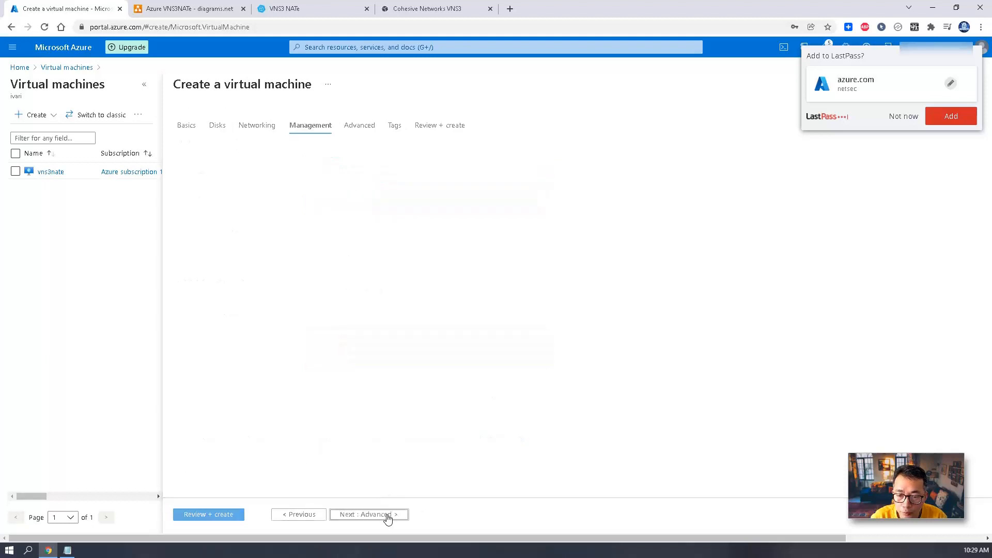
scroll(412, 285, "down", 3)
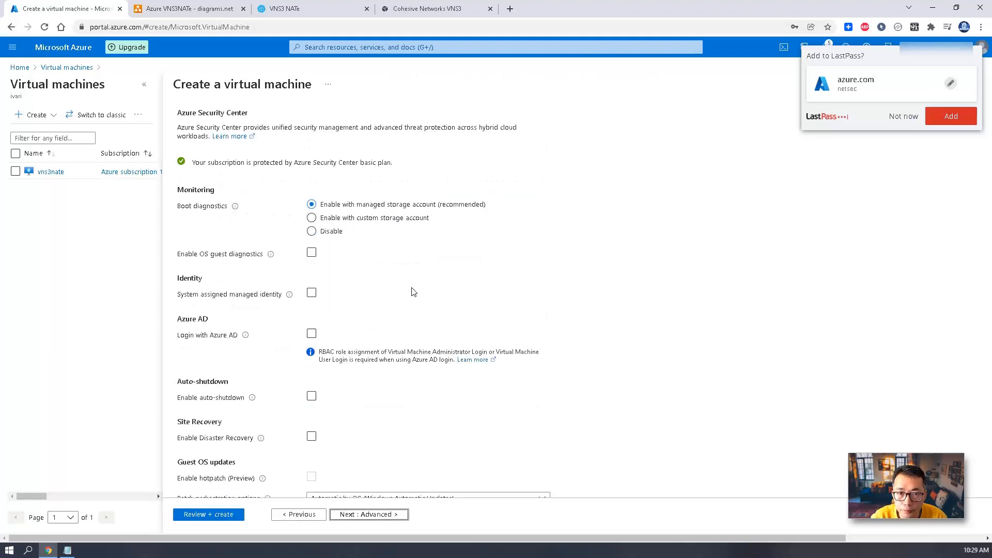
left_click(401, 514)
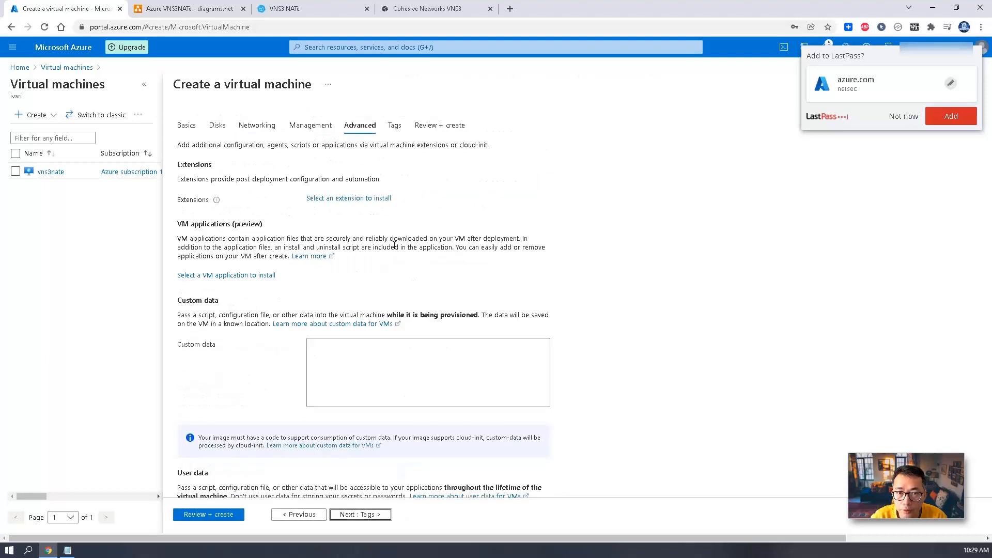
left_click(373, 516)
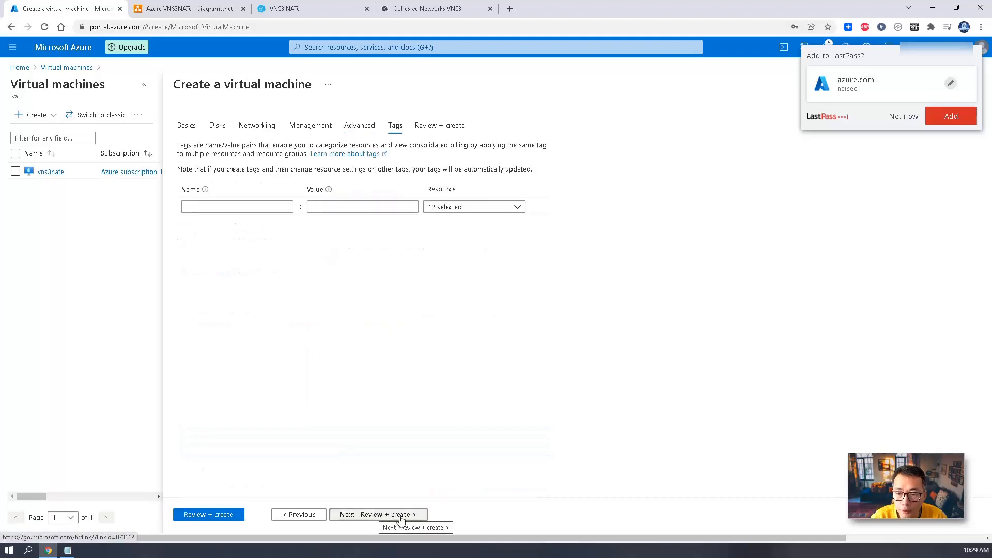
left_click(375, 516)
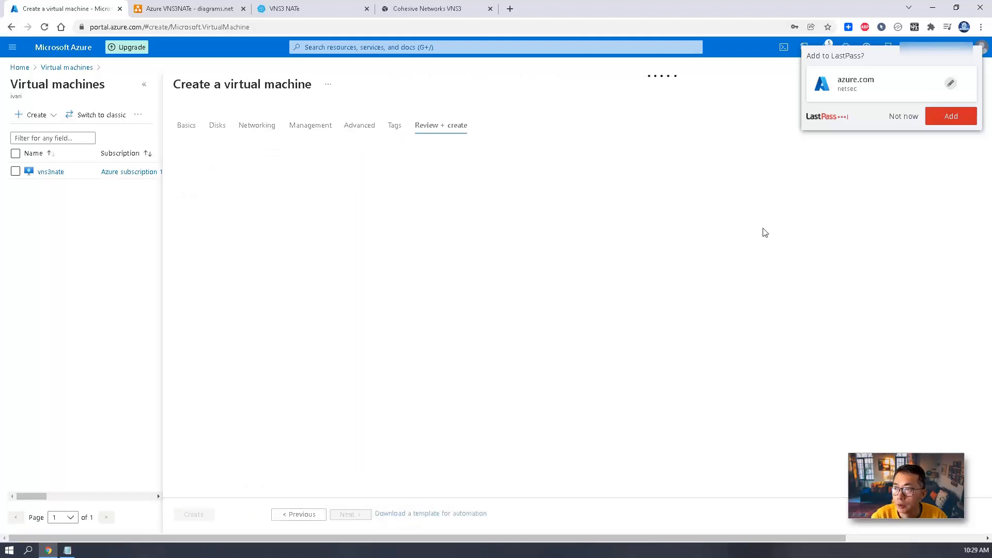
left_click(900, 118)
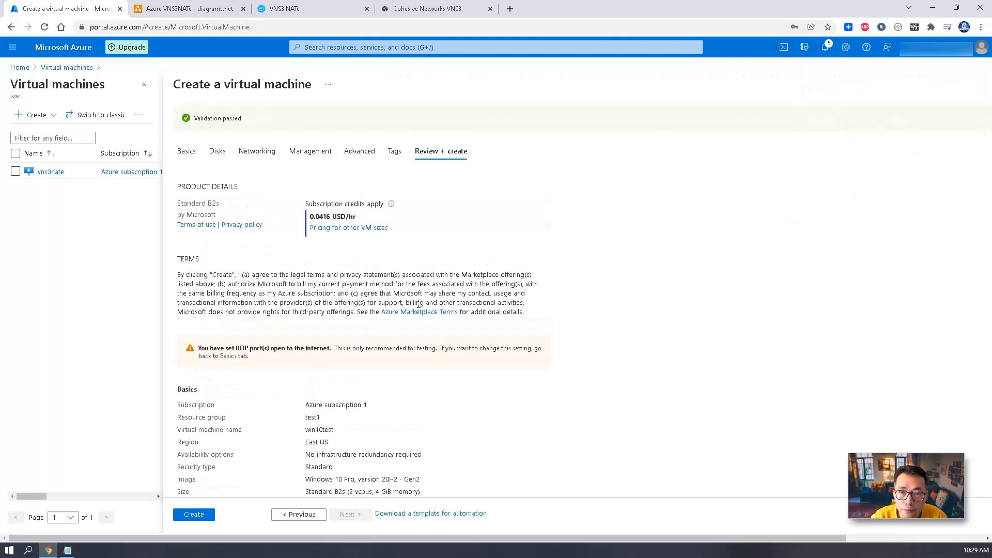
left_click(194, 514)
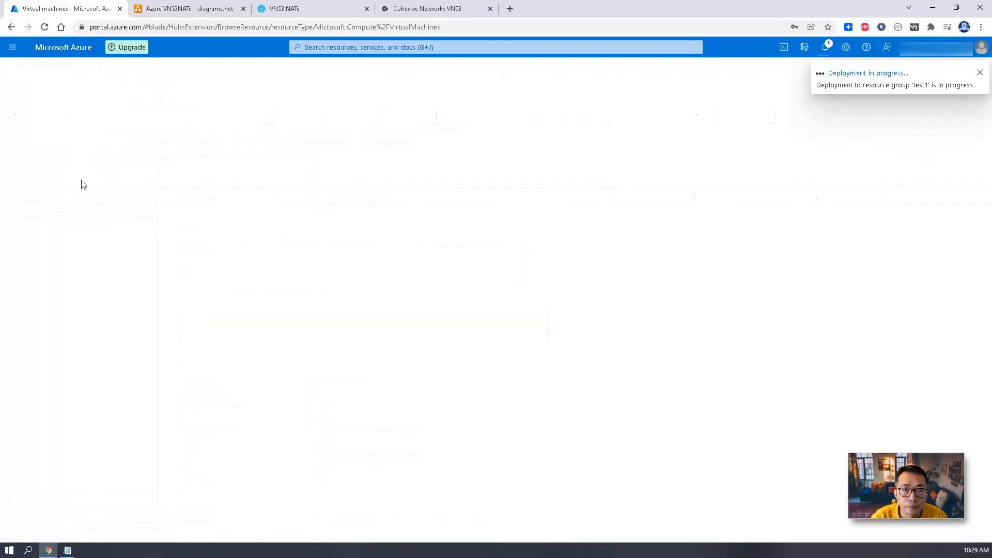
- Check the vns3nate146 and lan1 network interfaces of the vns3nate virtual machine, and start that machine
left_click(20, 67)
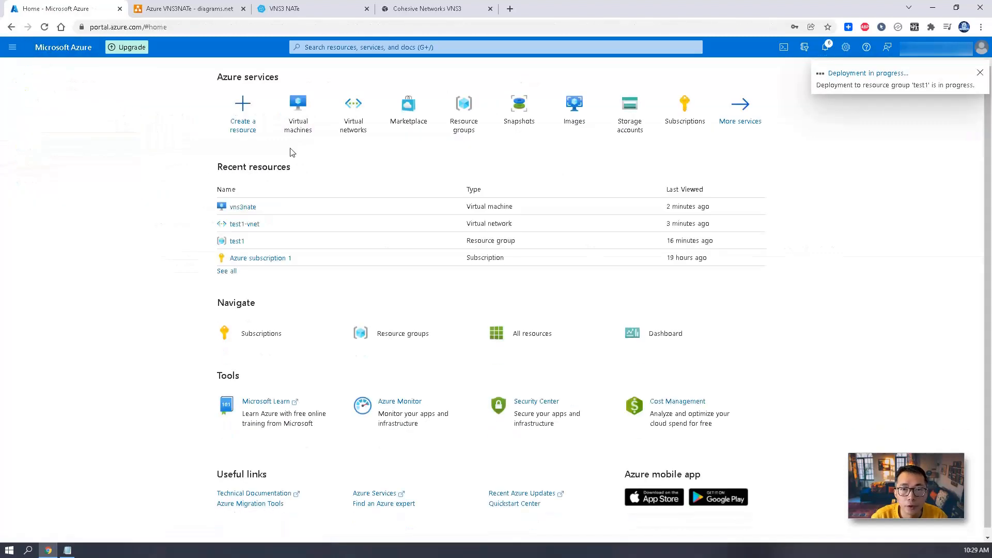
left_click(305, 105)
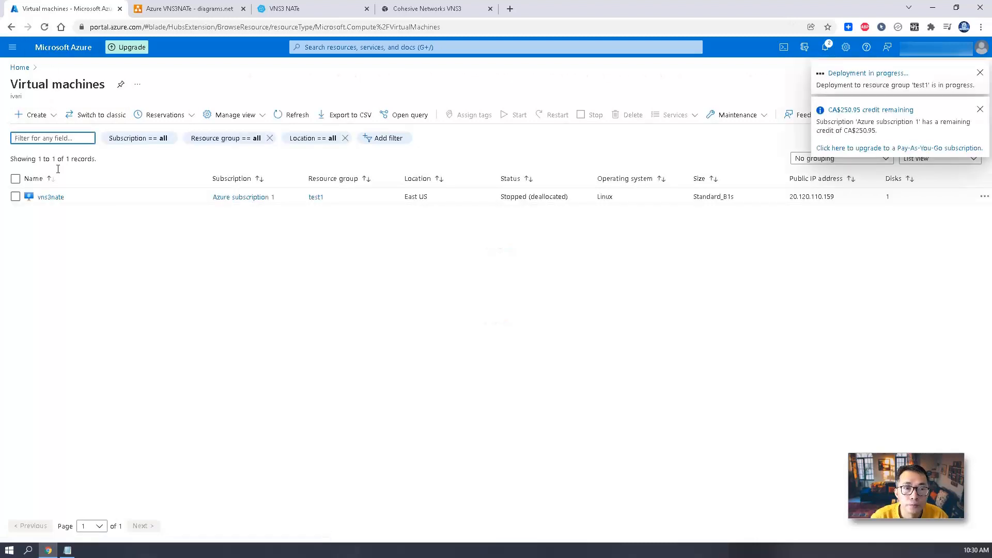
left_click(193, 197)
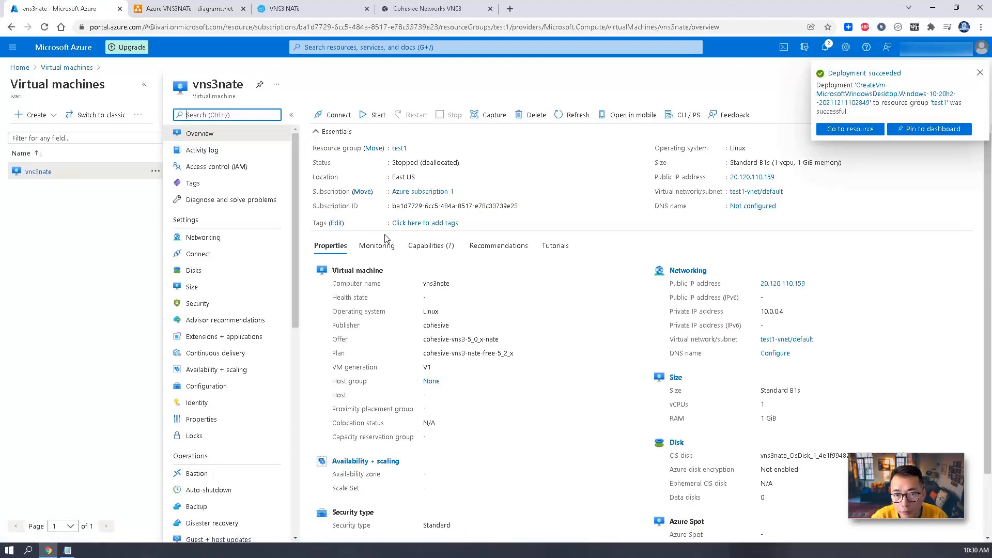
left_click(268, 238)
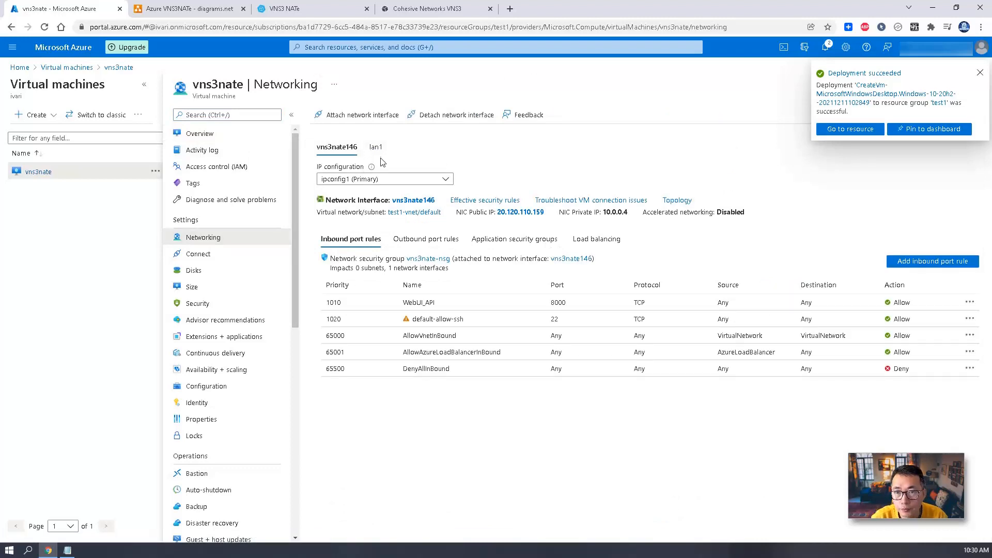
left_click(376, 148)
left_click(337, 148)
left_click(213, 136)
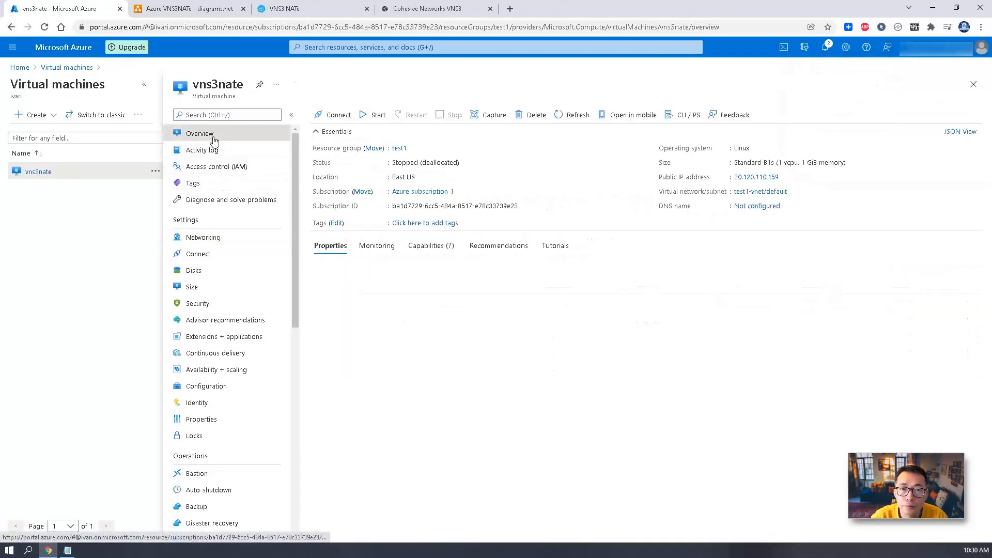
left_click(375, 115)
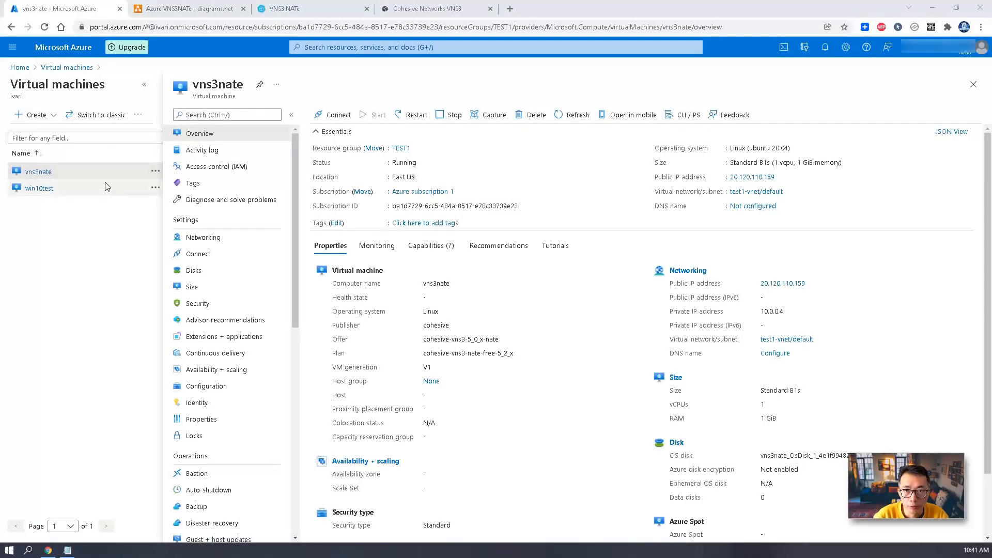
- Switch to the VNS3 controller, reload its Interfaces page to check the system interfaces, and return to the Azure portal
left_click(316, 4)
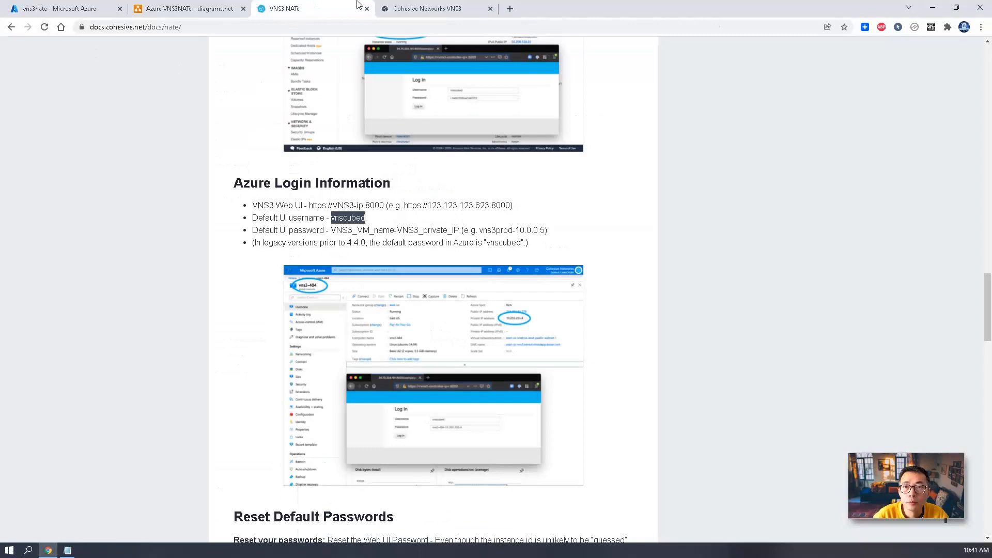
left_click(393, 4)
left_click(44, 27)
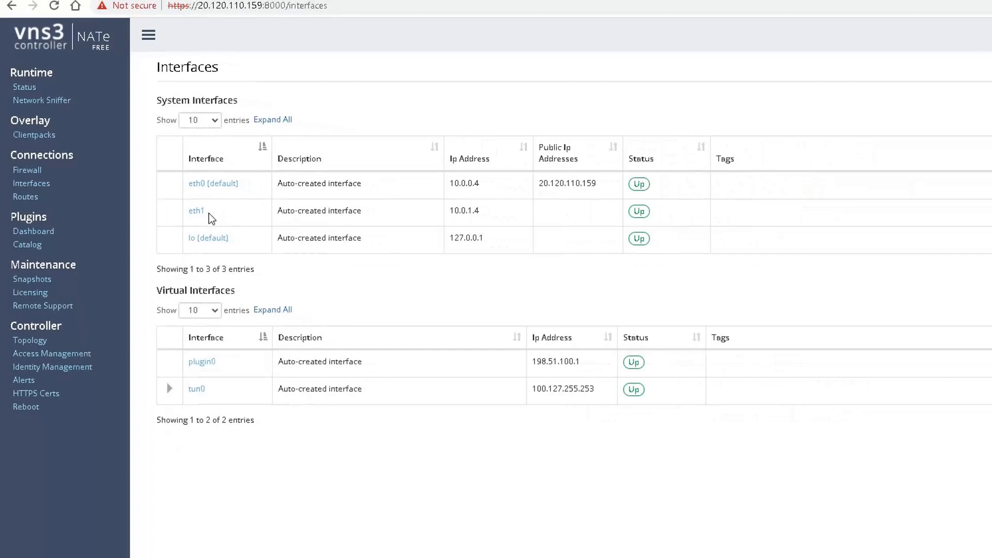
left_click(88, 5)
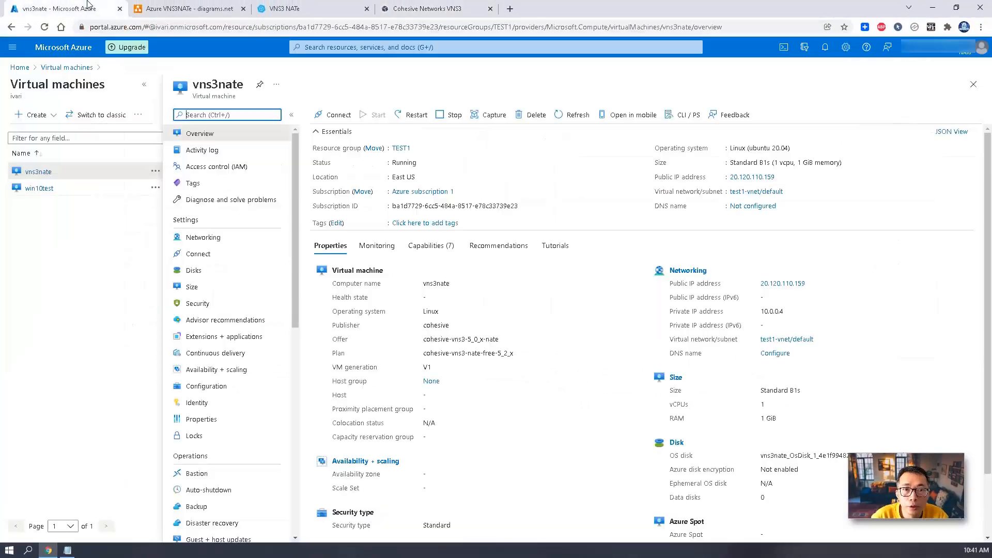
- Open the Bastion connection page for the win10test virtual machine
left_click(47, 189)
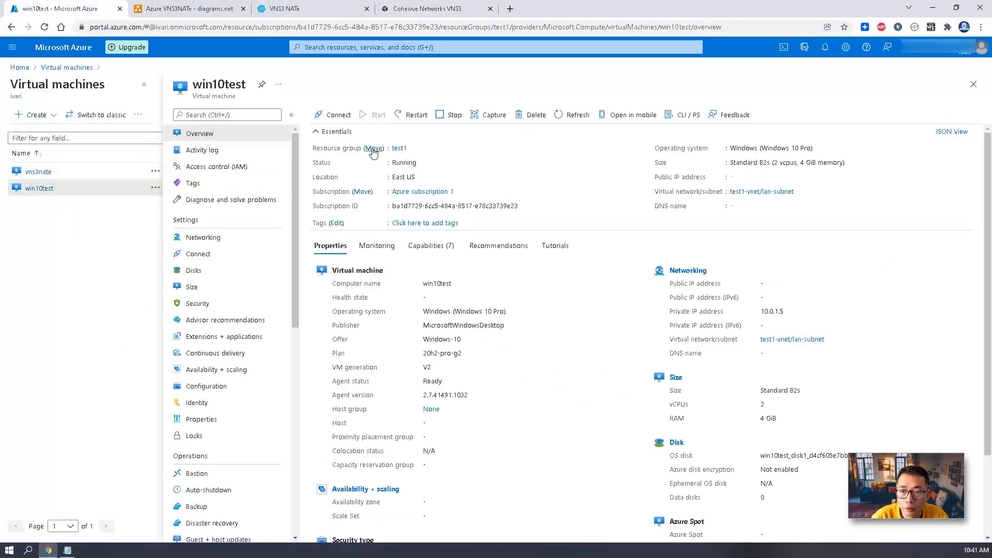
left_click(349, 116)
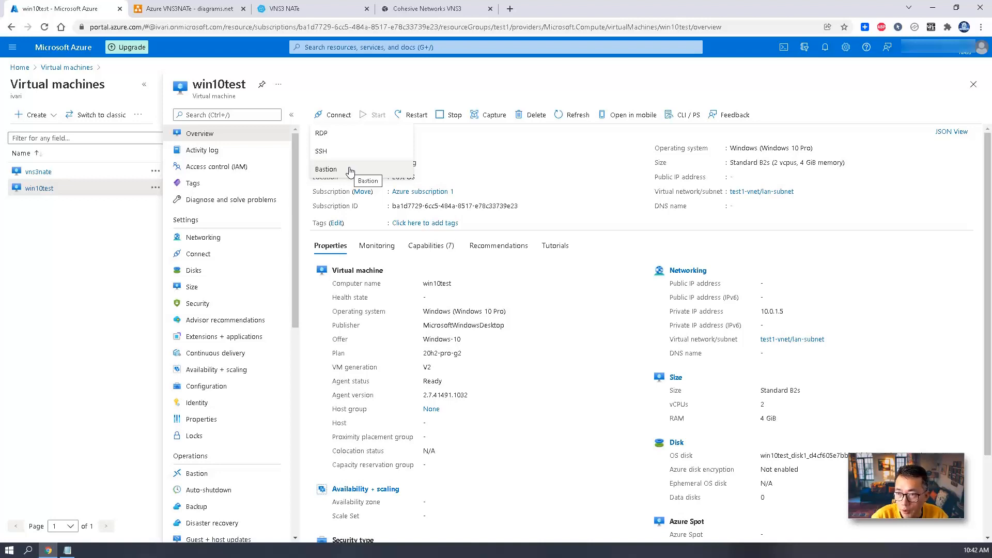
left_click(555, 200)
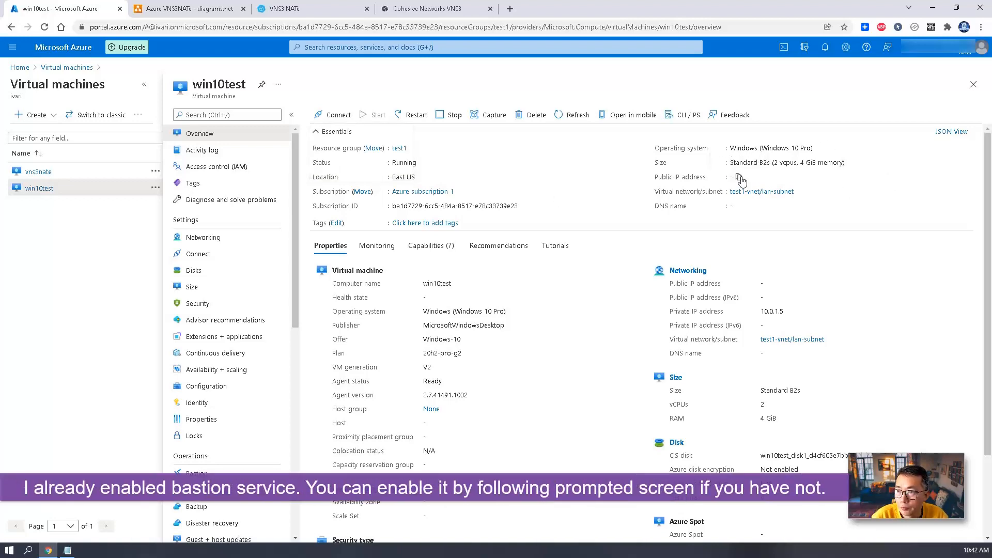
left_click(347, 117)
left_click(354, 177)
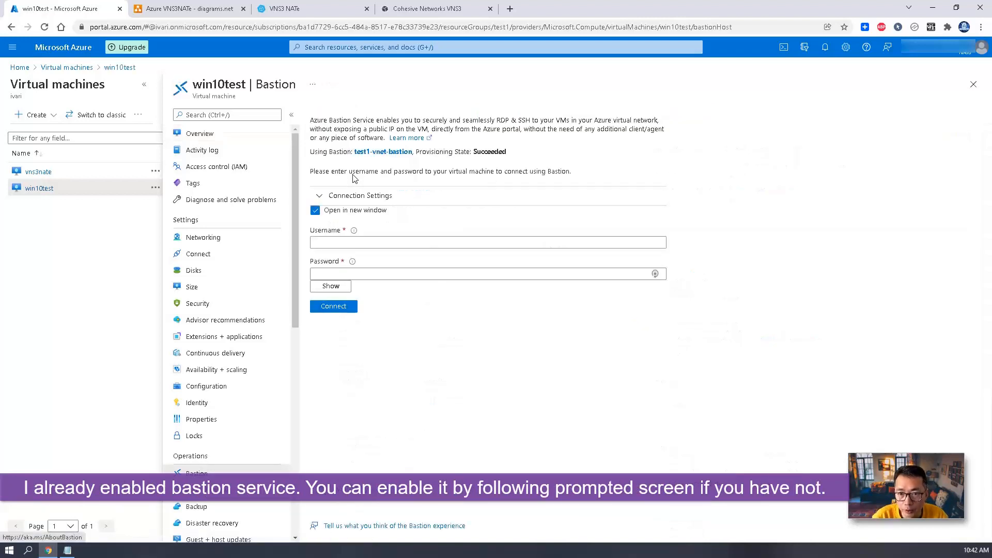
- Enter the username netsec and the account password, and connect to win10test through Bastion in a new window
left_click(382, 241)
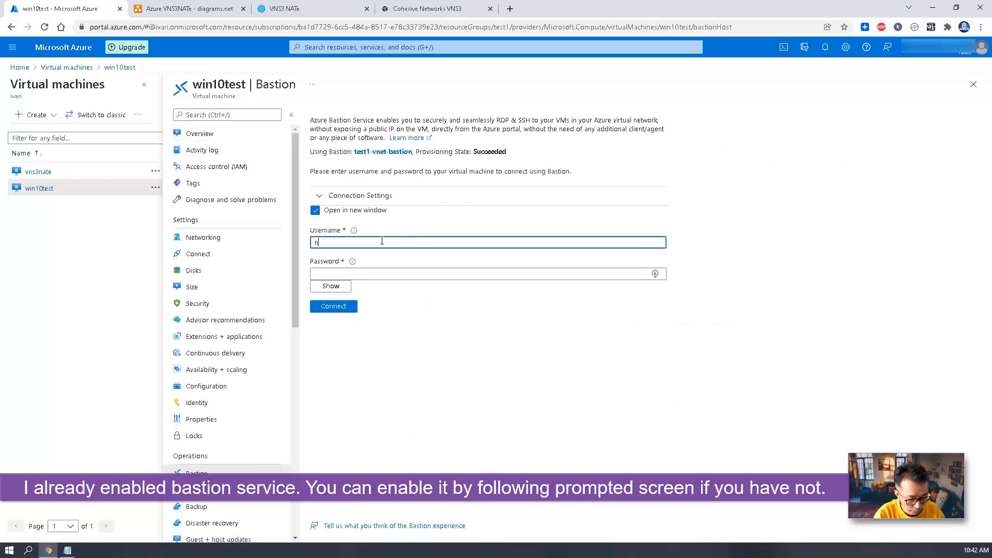
type("netsec")
key("Tab")
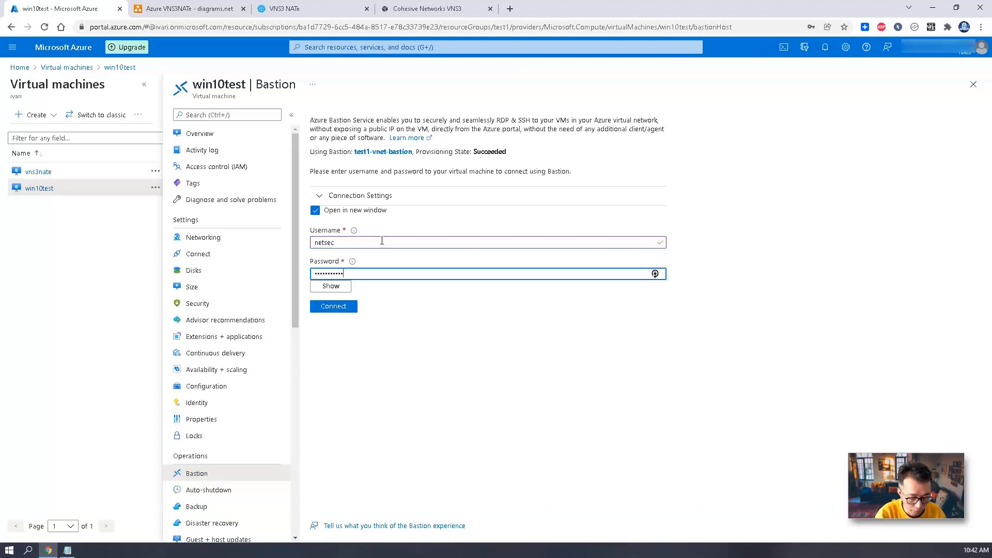
left_click(340, 309)
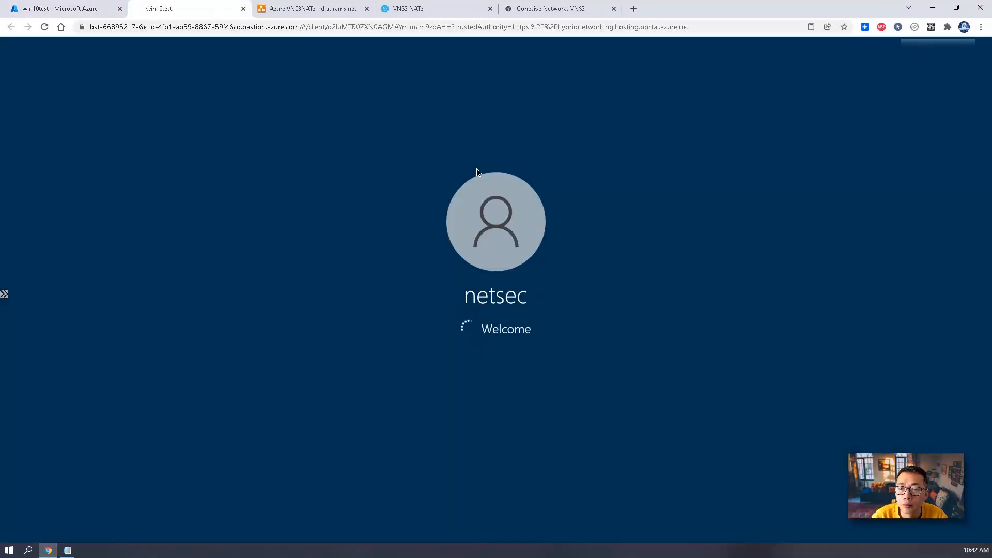
- Reload the Azure portal page, return to the win10test session, and accept the default Windows privacy settings
left_click(100, 5)
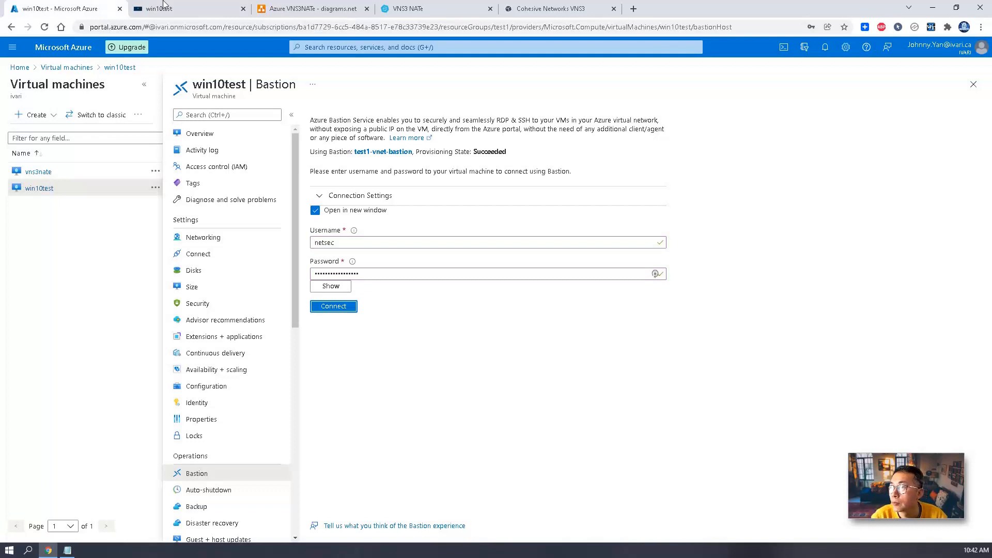
left_click(45, 26)
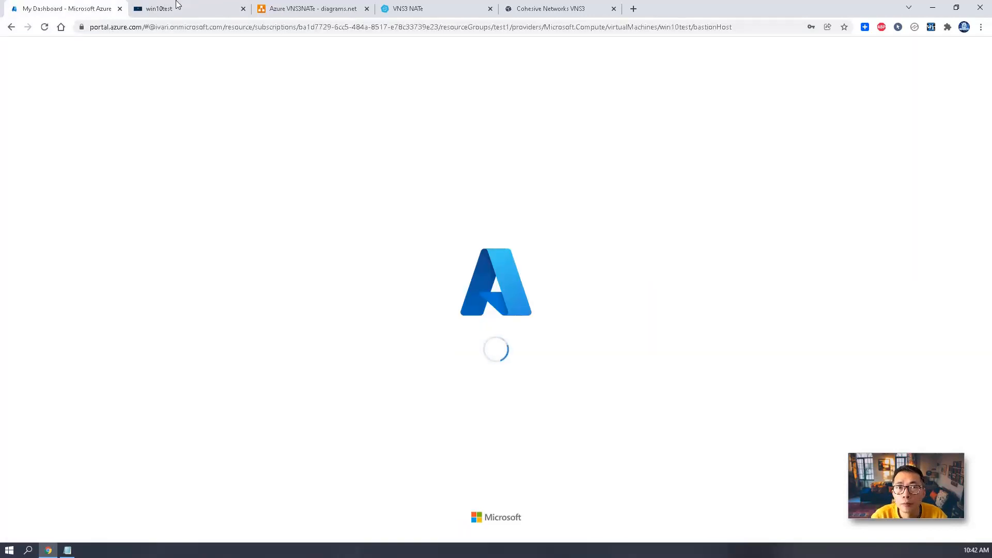
left_click(181, 2)
left_click(291, 2)
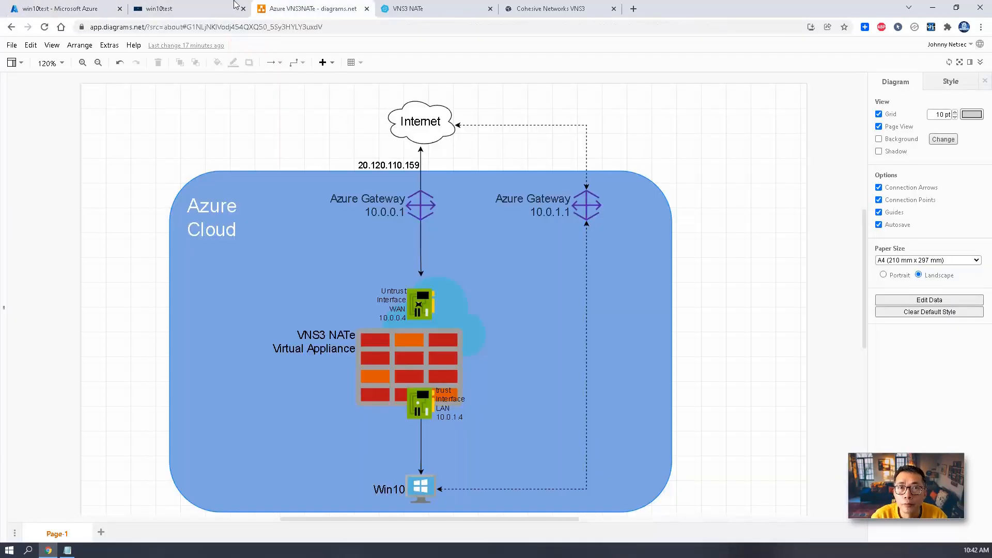
left_click(235, 2)
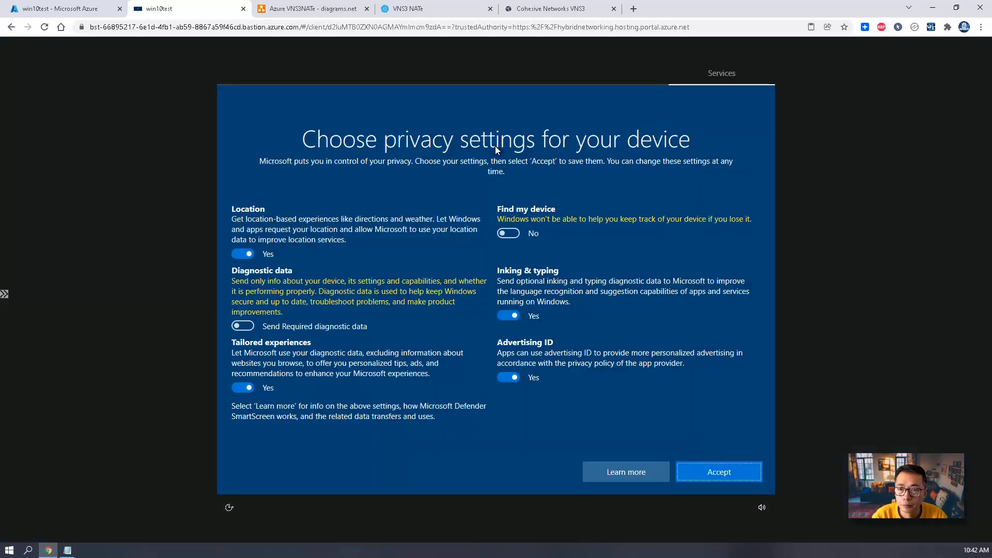
left_click(729, 476)
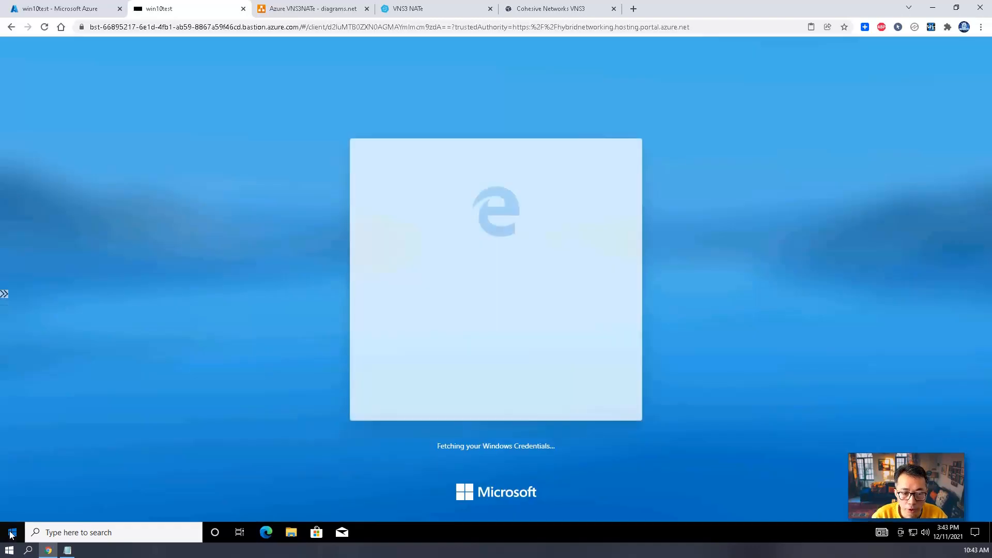
- Run cmd on win10test and ping 8.8.8.8 to test Internet connectivity
left_click(12, 532)
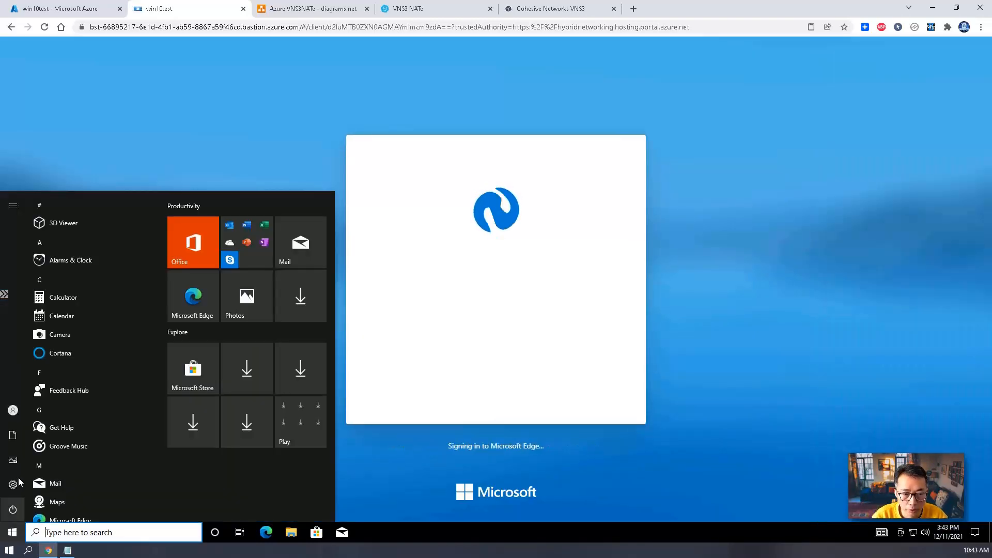
right_click(12, 532)
left_click(44, 478)
type("cmd")
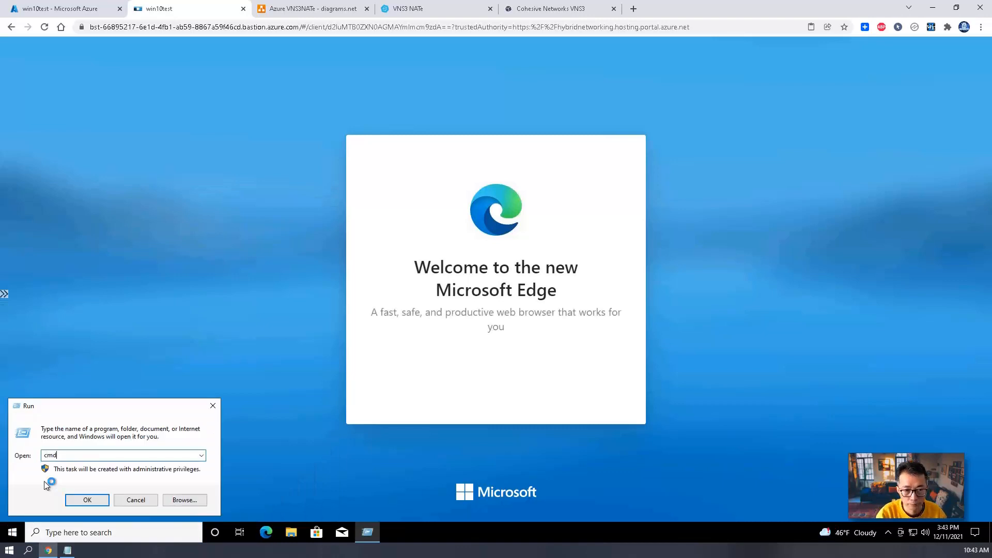
key("Return")
type("ping 8.8.8.8")
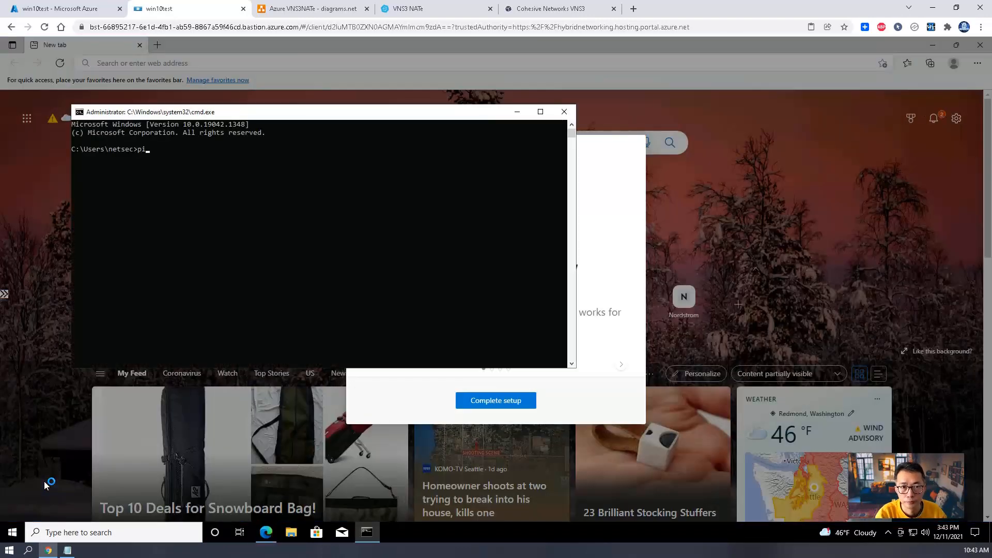
key("Return")
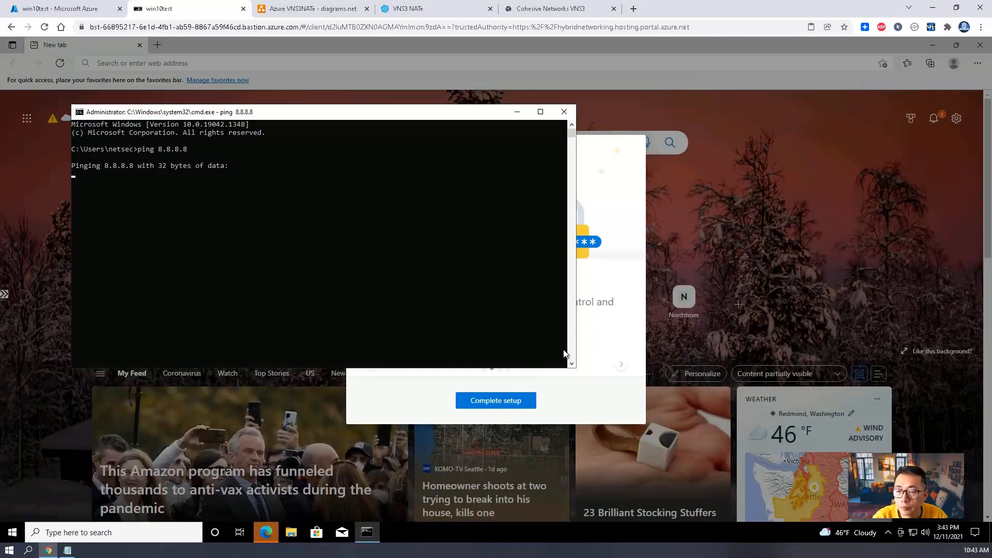
- Complete the Microsoft Edge first-run setup, search the web for "what is my ip", and check the ping output
left_click(516, 402)
left_click(599, 410)
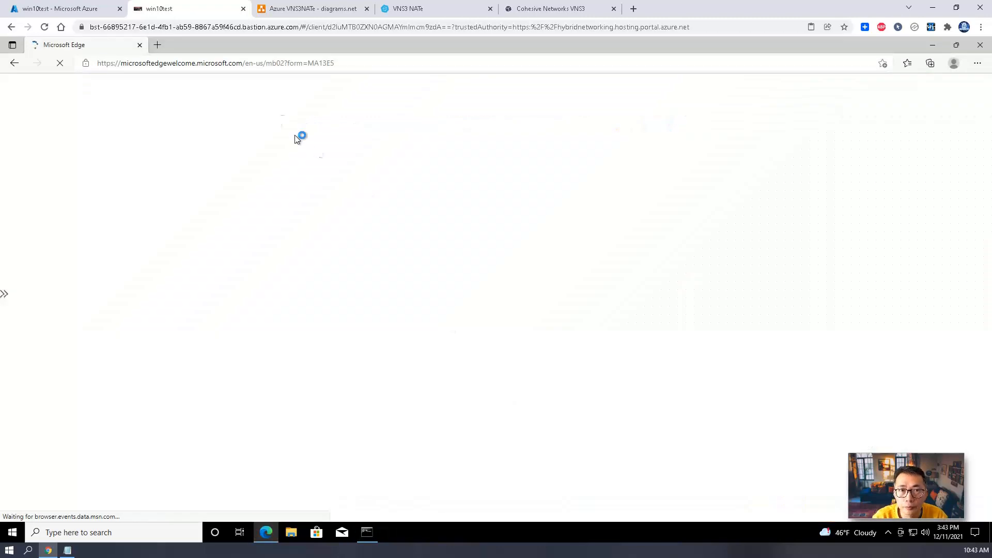
left_click(227, 67)
type("whatismyip")
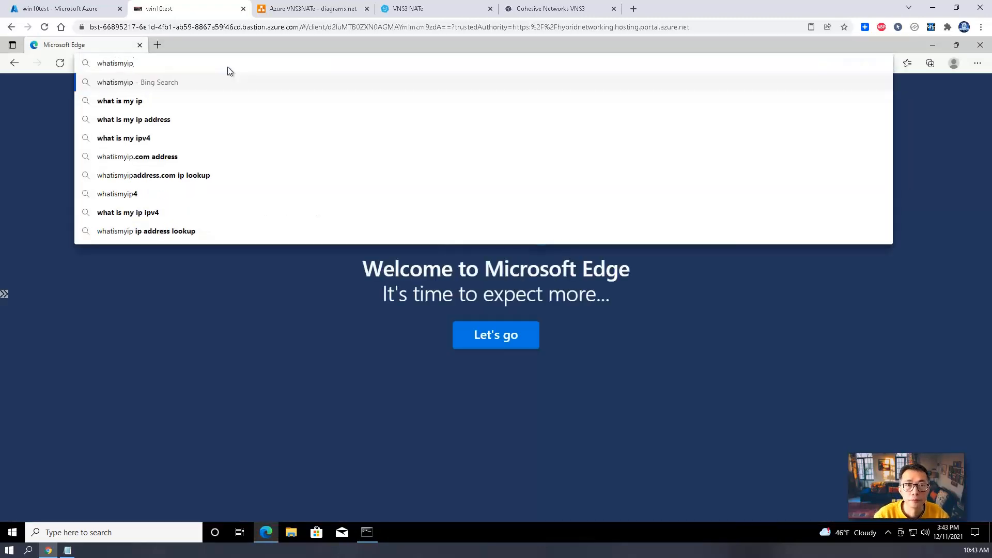
left_click(215, 96)
left_click(367, 533)
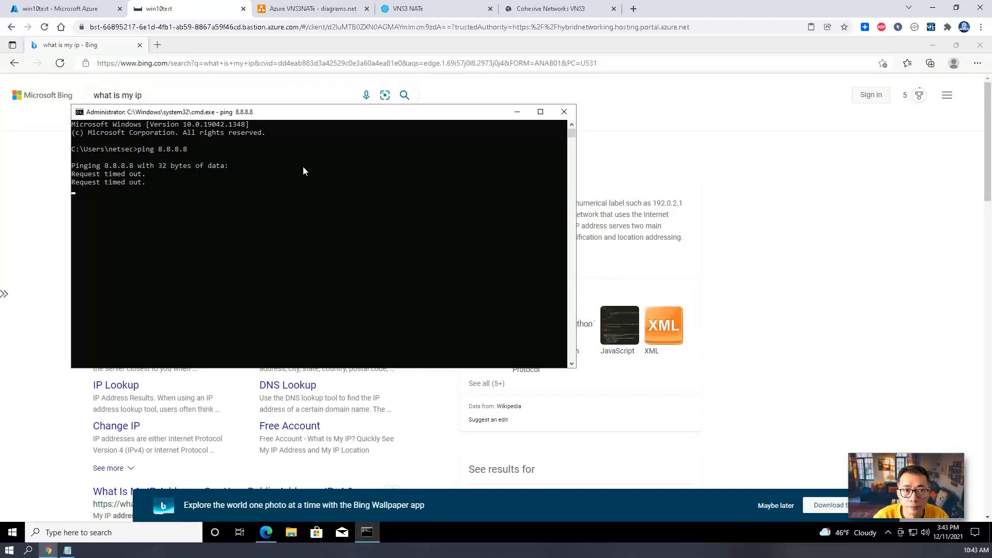
left_click(516, 112)
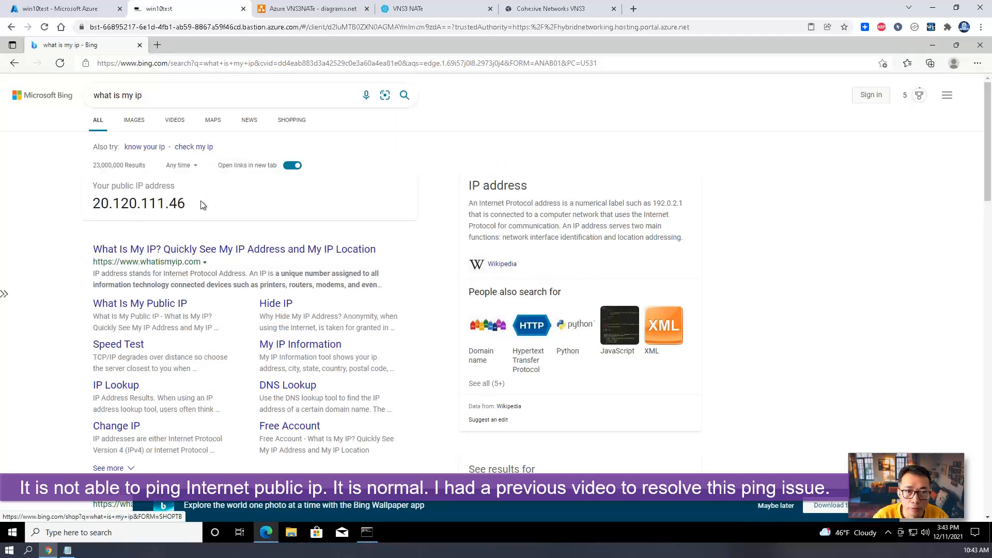
- Copy the public IP address from the search result and add it to the diagram as text above the 10.0.1.1 Azure Gateway
left_click_drag(199, 207, 99, 203)
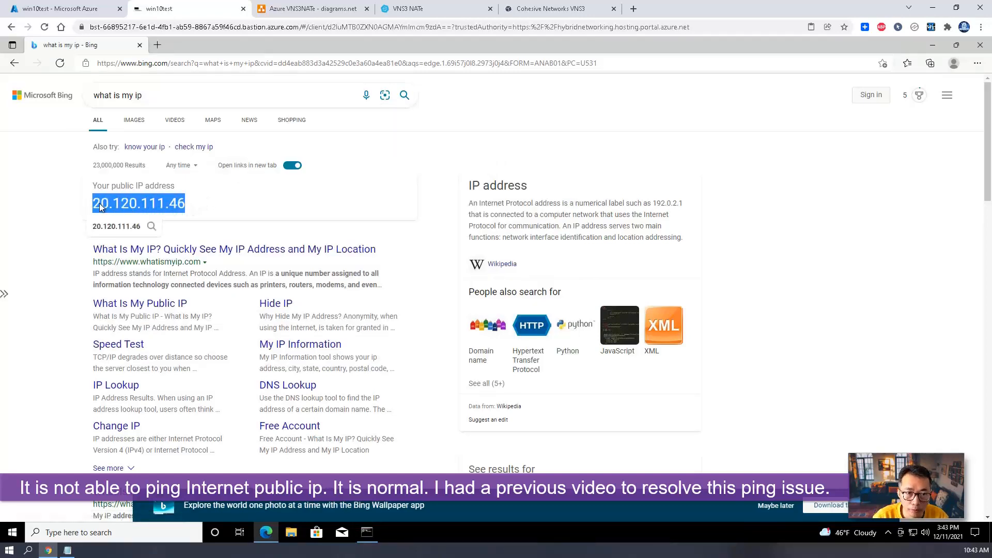
right_click(129, 207)
left_click(135, 213)
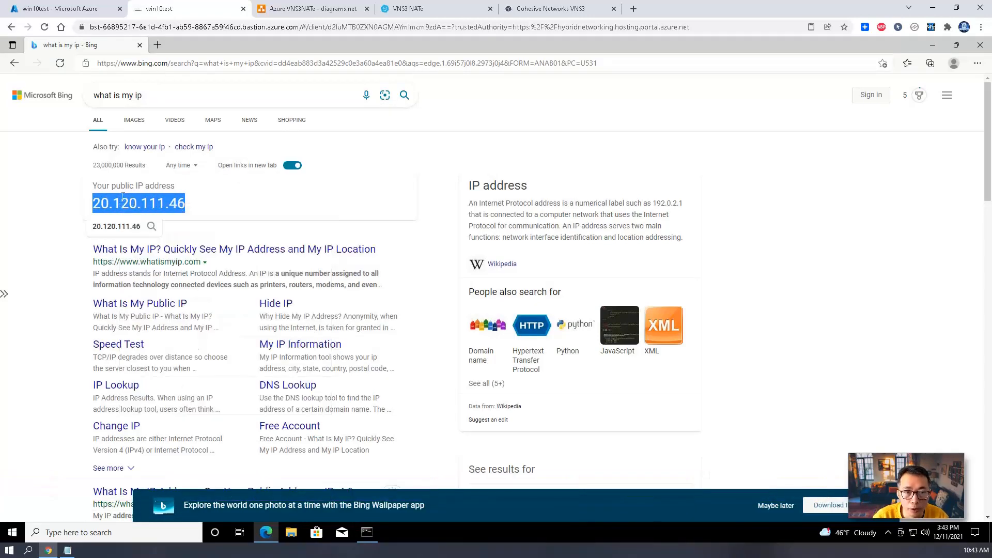
left_click(348, 5)
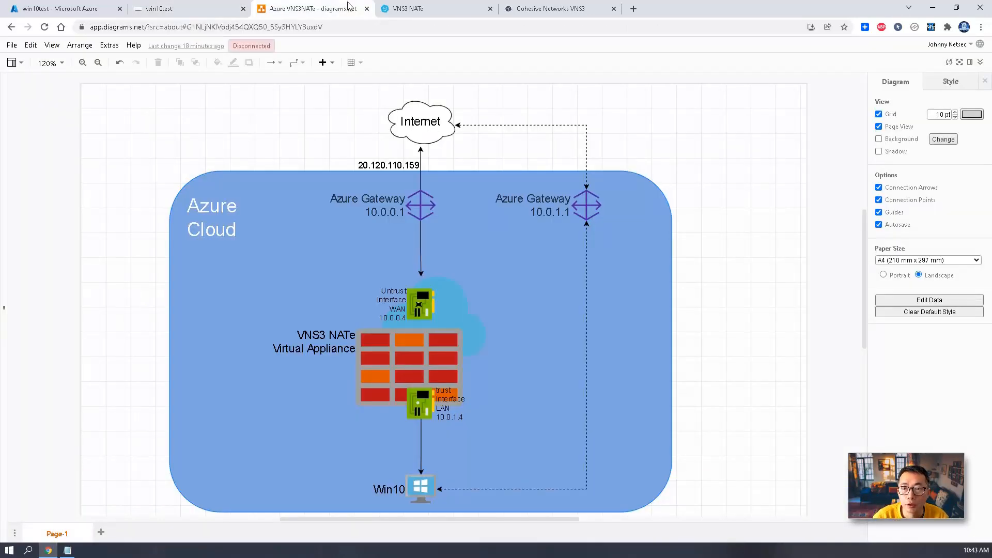
double_click(562, 165)
left_click(559, 165)
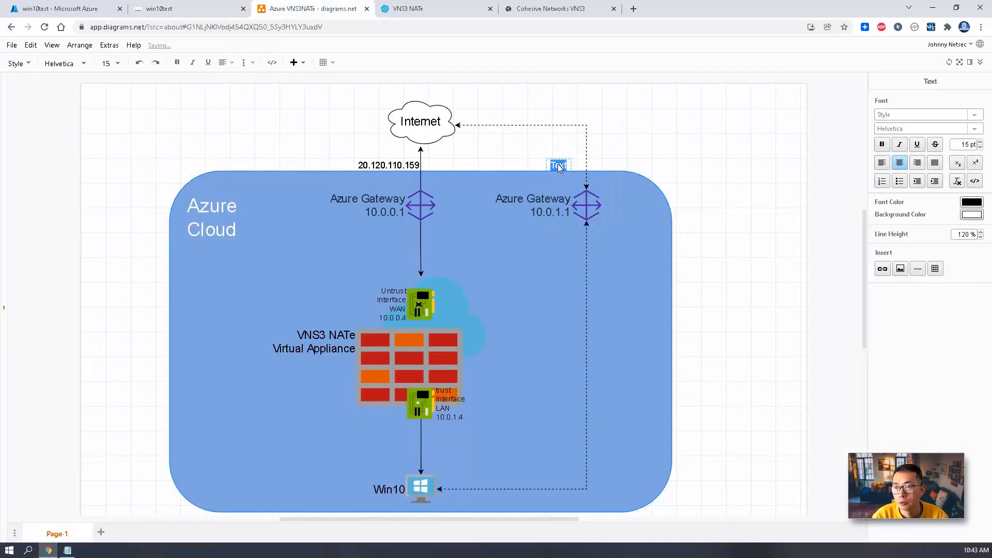
key("ctrl+v")
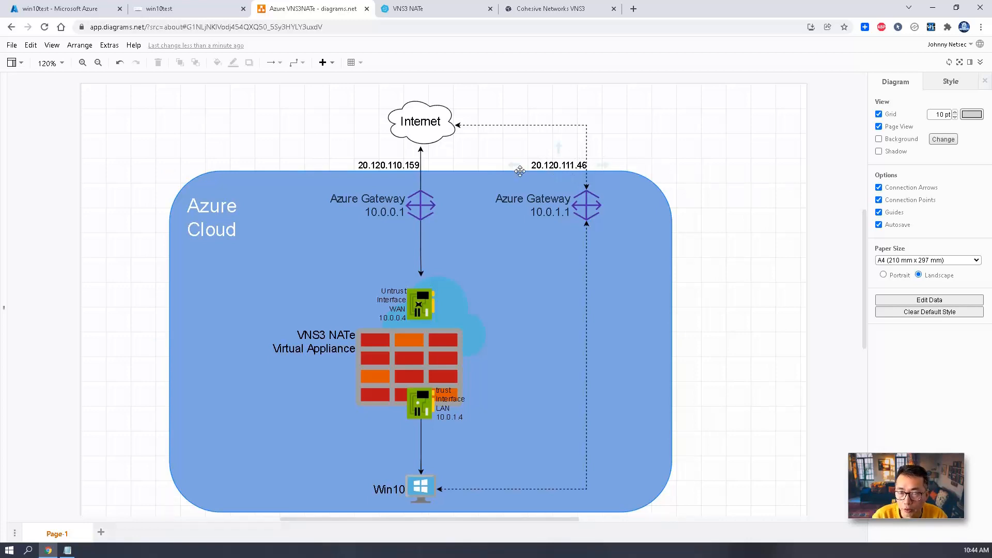
- Review the route table step in script.txt, then check the network diagram and the VNS3 controller's Interfaces page
left_click(67, 550)
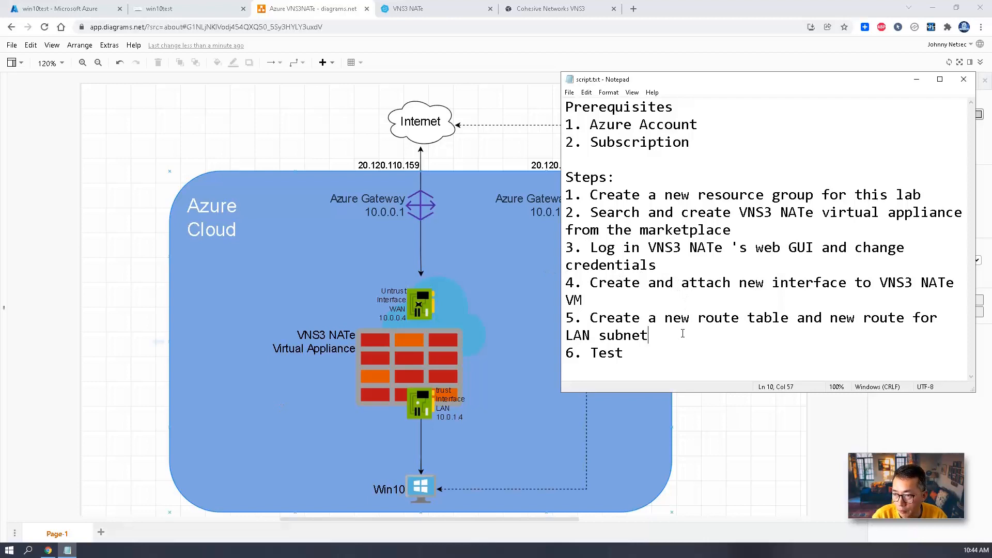
left_click_drag(690, 319, 784, 322)
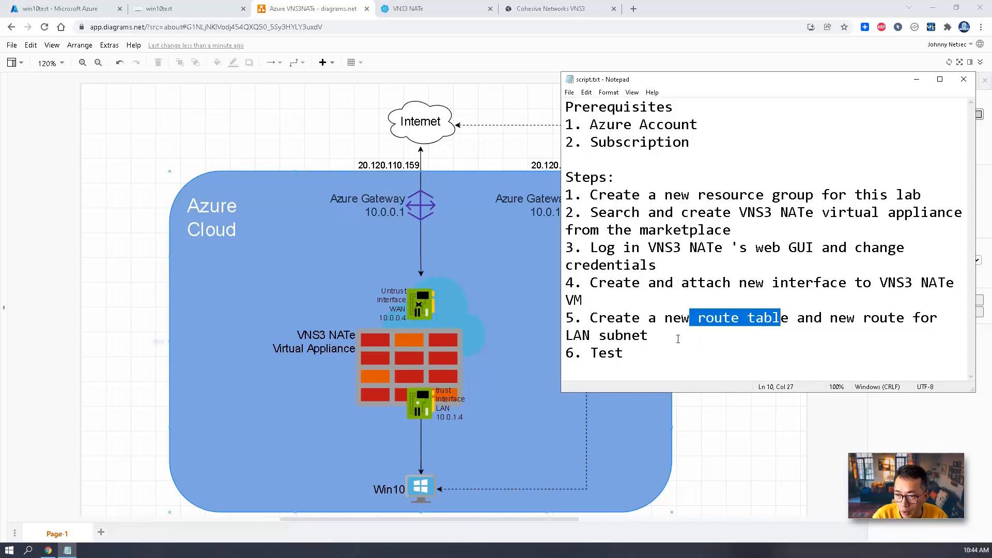
left_click(443, 435)
left_click(429, 432)
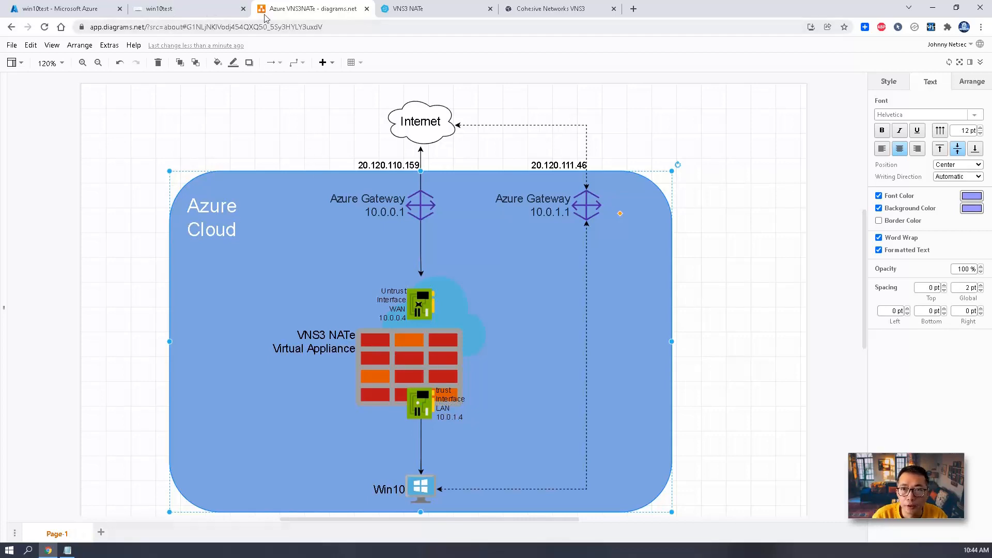
left_click(432, 12)
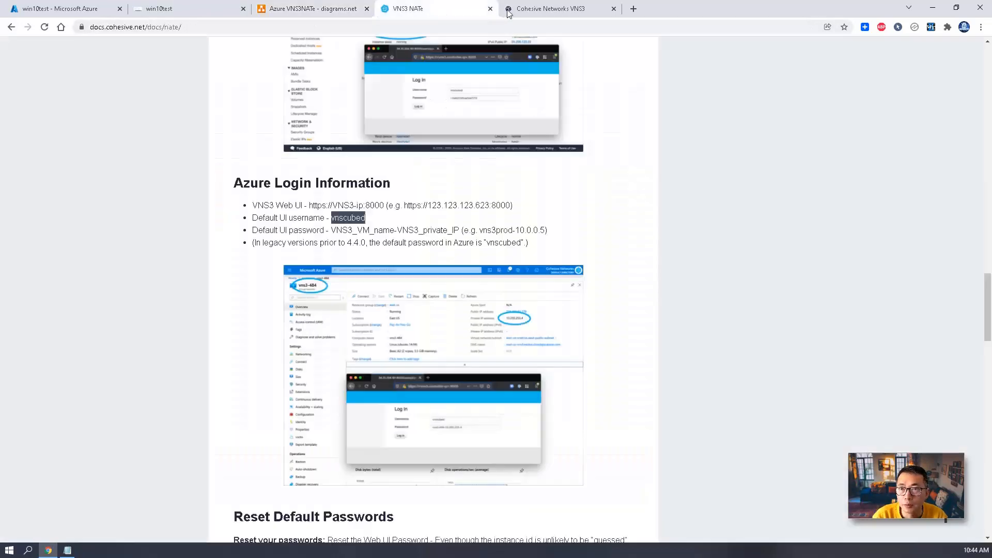
left_click(512, 11)
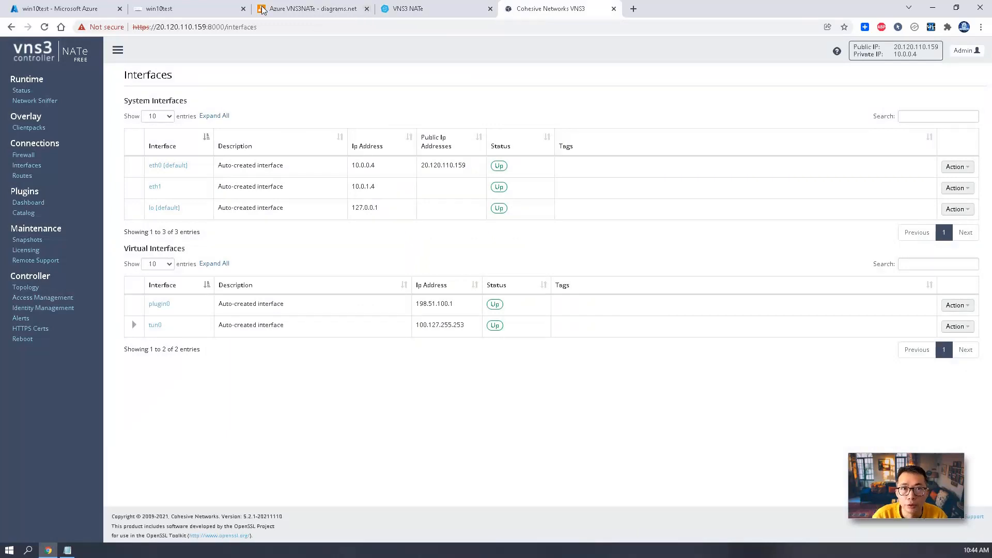
- Return to the win10test session, search for speedtest in a new Edge tab, and run the Ookla Speedtest
left_click(248, 10)
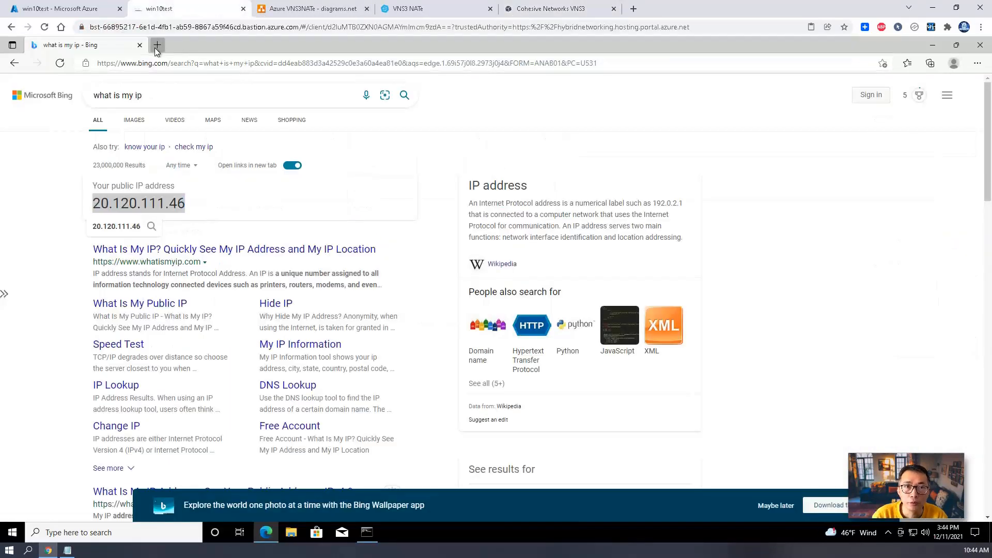
left_click(156, 46)
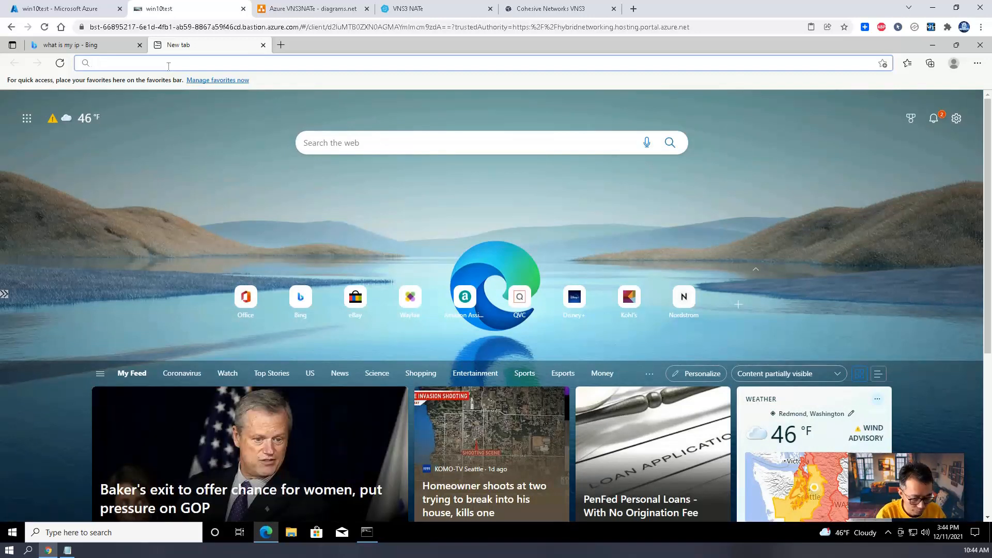
type("speedtest")
key("Return")
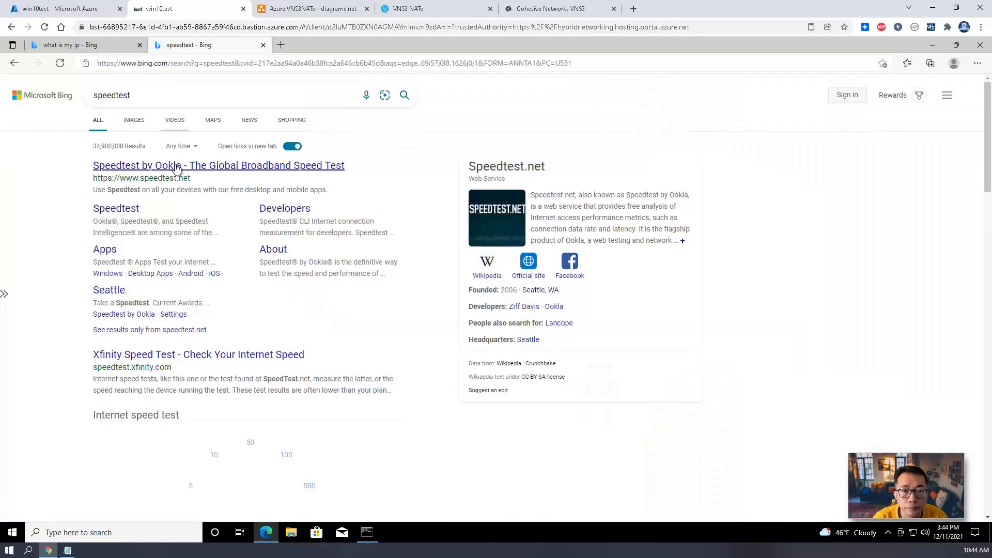
left_click(132, 209)
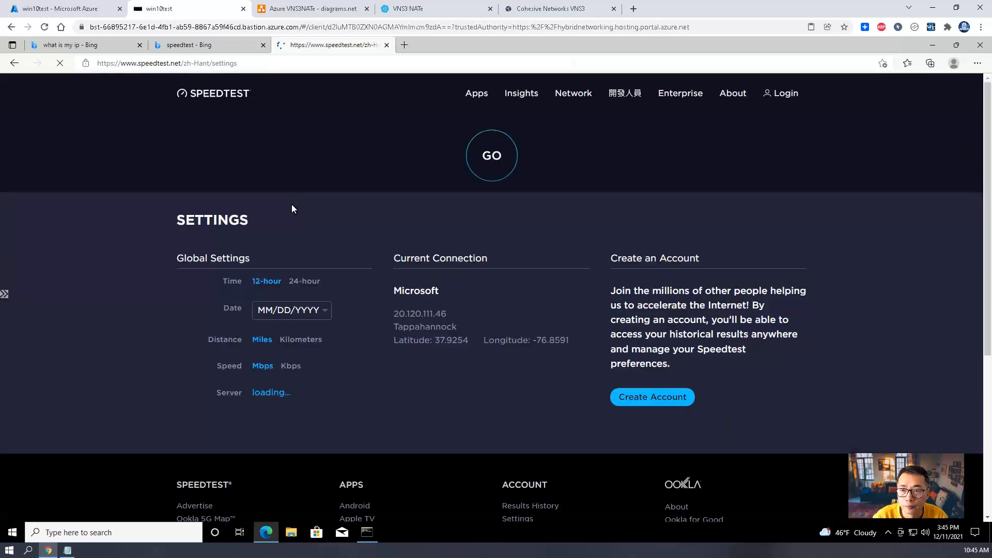
left_click(486, 174)
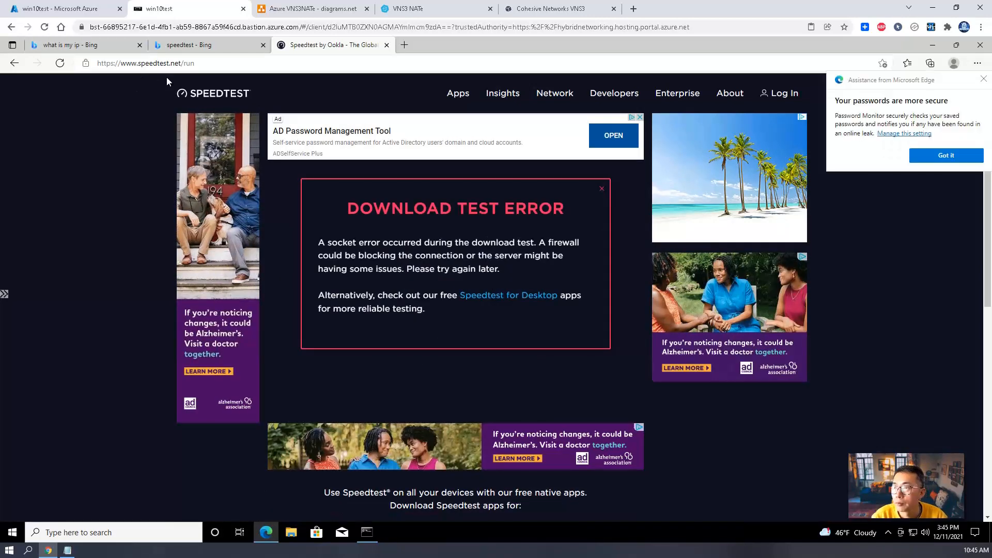
- Return to the speedtest search results, run the Xfinity Speed Test, and expand the detailed results
left_click(16, 63)
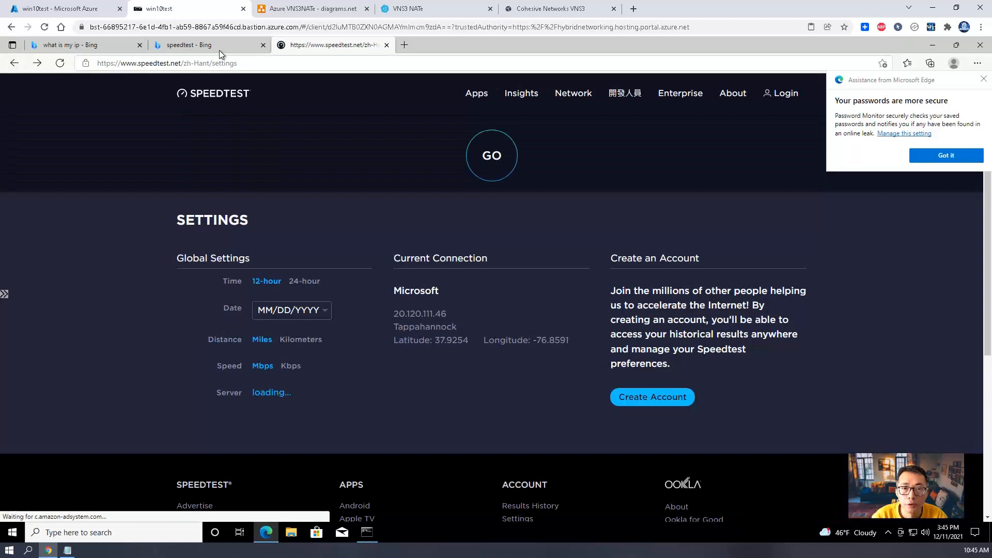
left_click(221, 48)
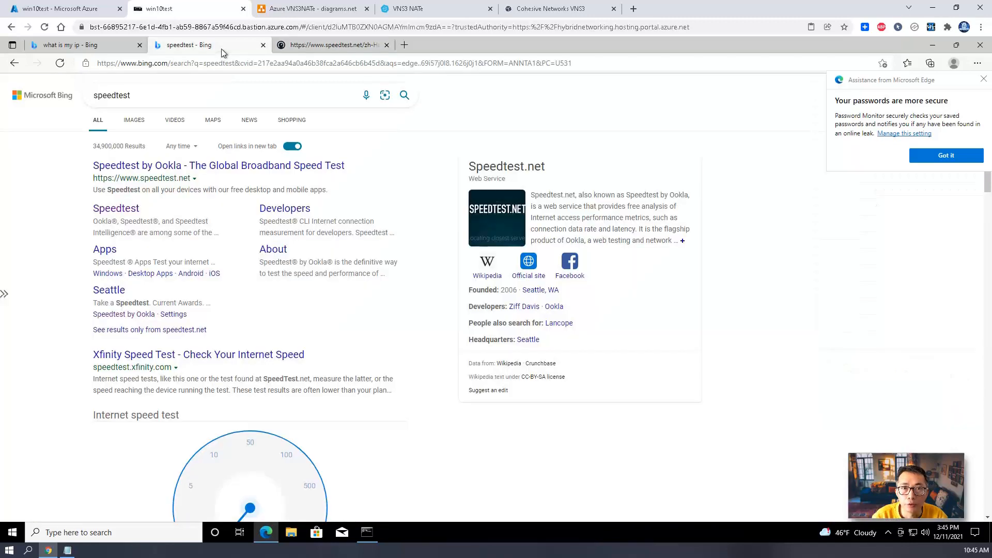
left_click(299, 355)
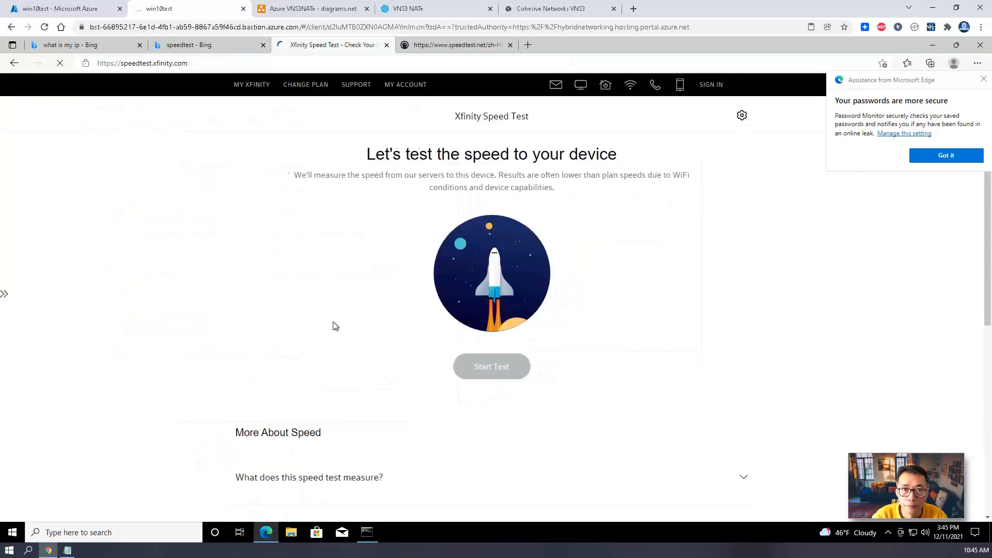
left_click(492, 365)
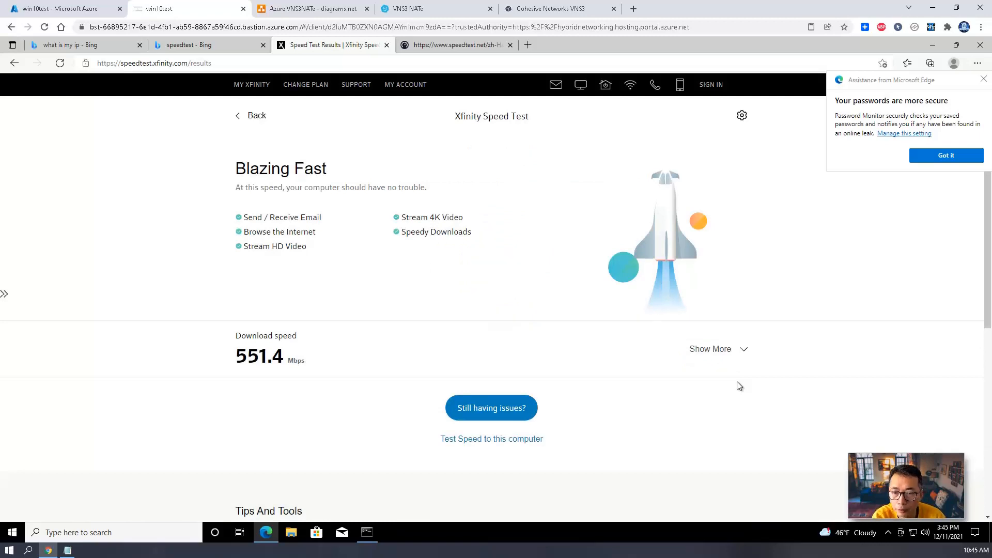
scroll(729, 316, "down", 3)
left_click(743, 217)
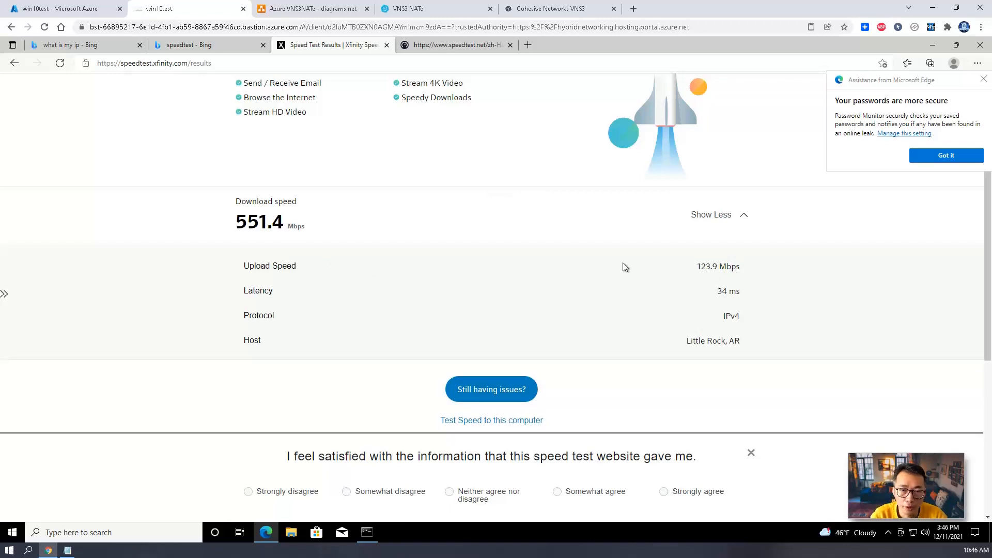
- Review the route table step for the LAN subnet in script.txt
left_click(38, 9)
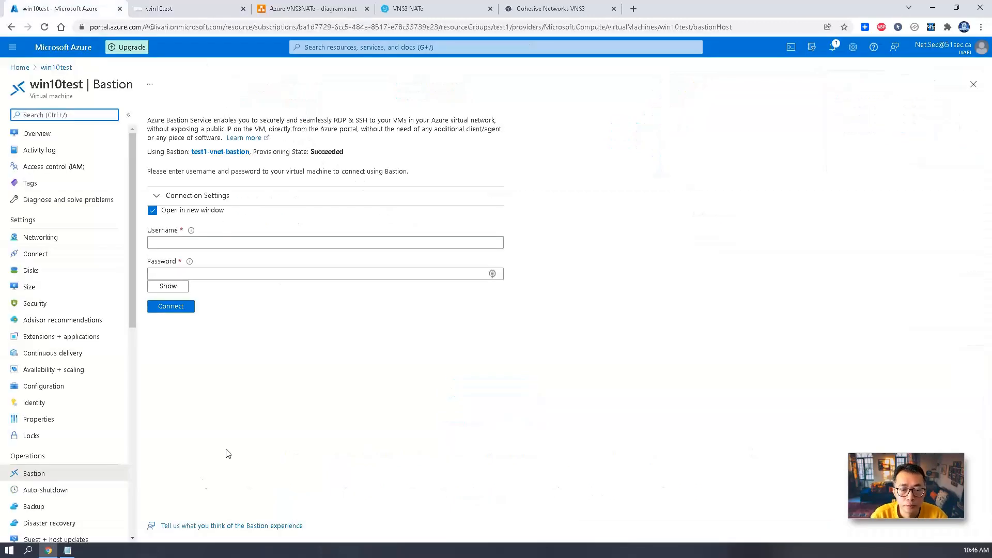
left_click(68, 551)
left_click(689, 341)
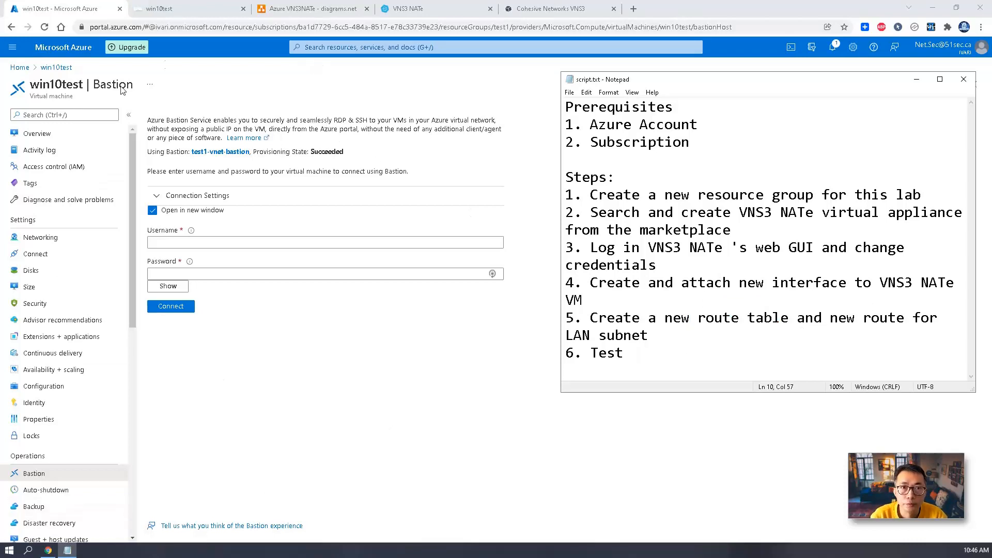
- Run ipconfig in the win10test session's command prompt and compare the default gateway with the network diagram
left_click(199, 8)
left_click(367, 532)
left_click(376, 316)
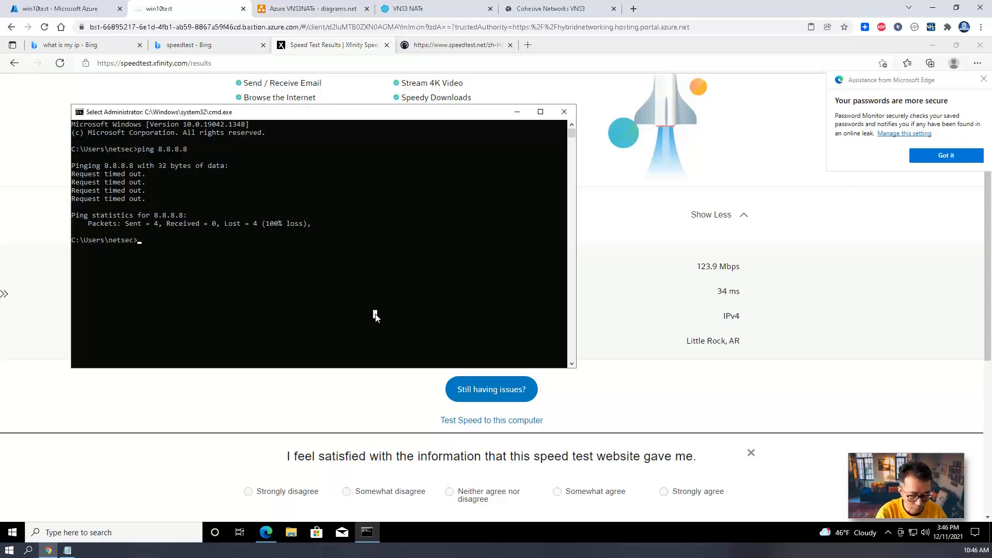
type("ipconfig")
key("Return")
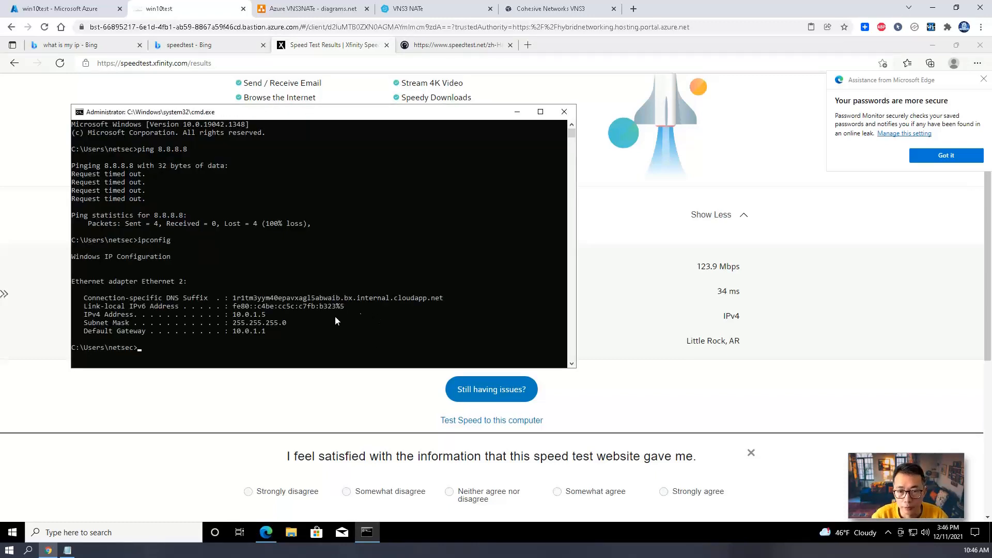
left_click_drag(272, 332, 233, 332)
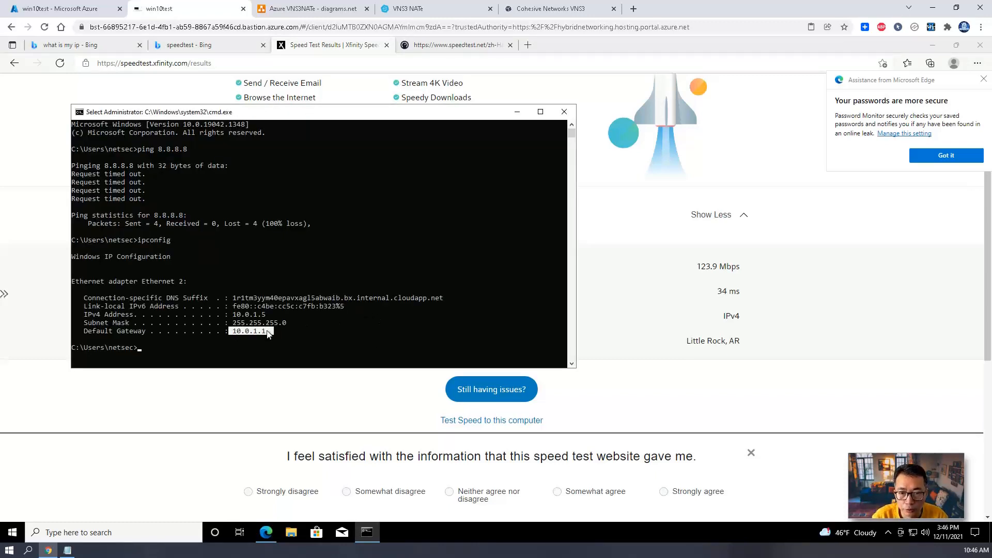
left_click(287, 7)
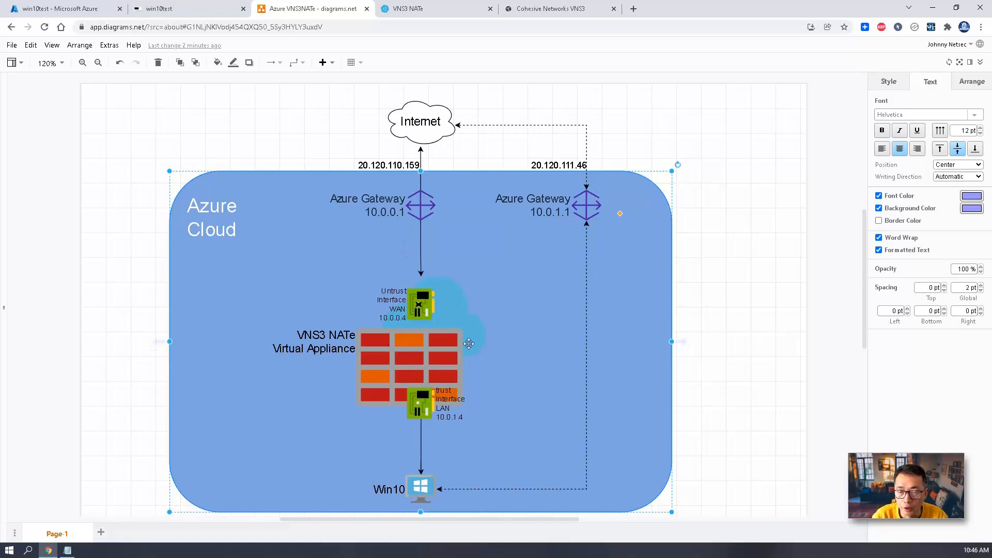
- Search the Azure portal for route tables and create one named lan1-rt in resource group test1, region East US
left_click(146, 4)
left_click(373, 49)
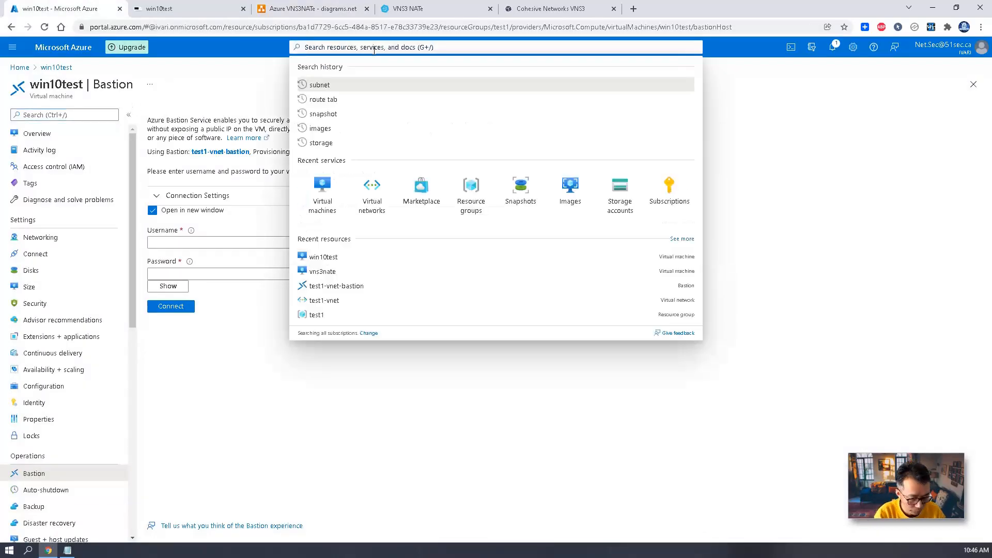
type("route")
left_click(347, 116)
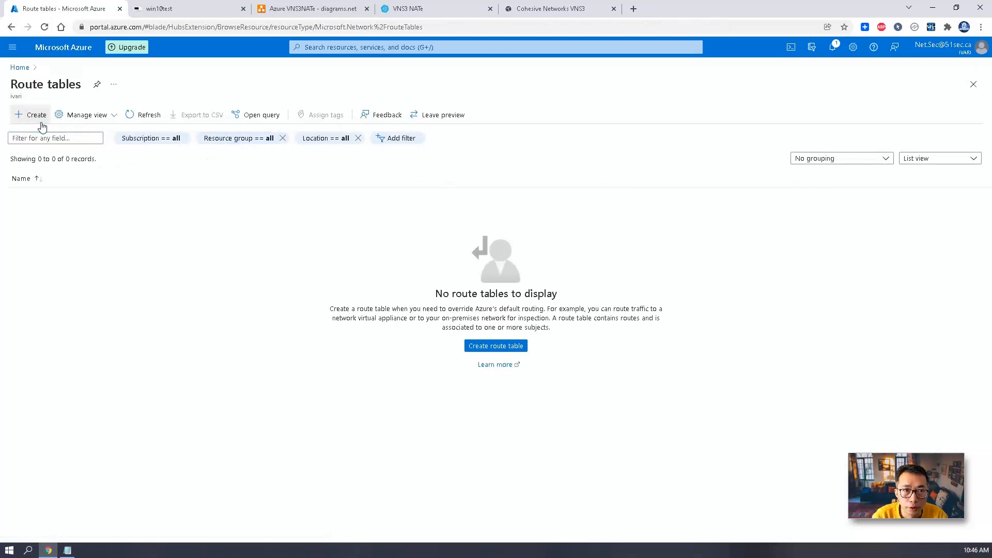
left_click(490, 350)
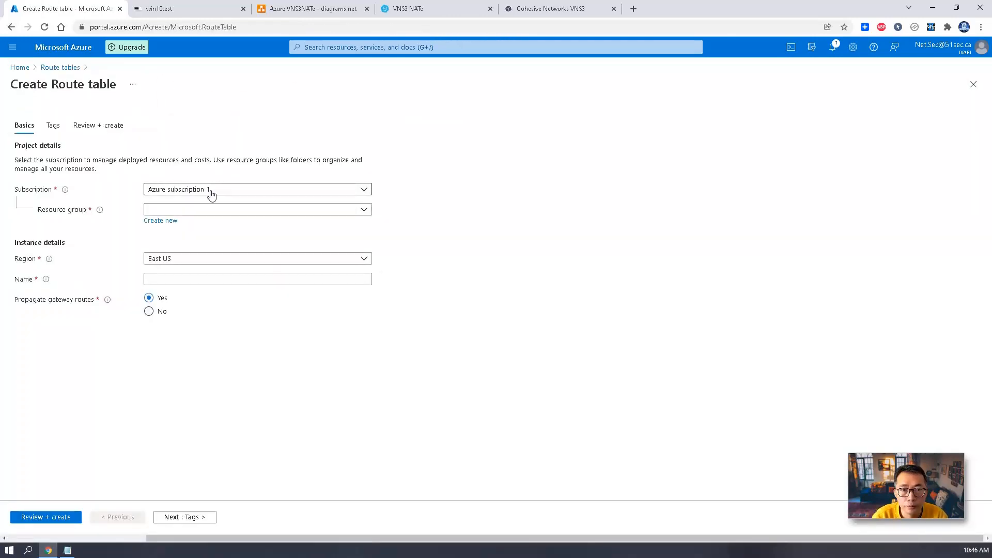
left_click(197, 211)
left_click(191, 278)
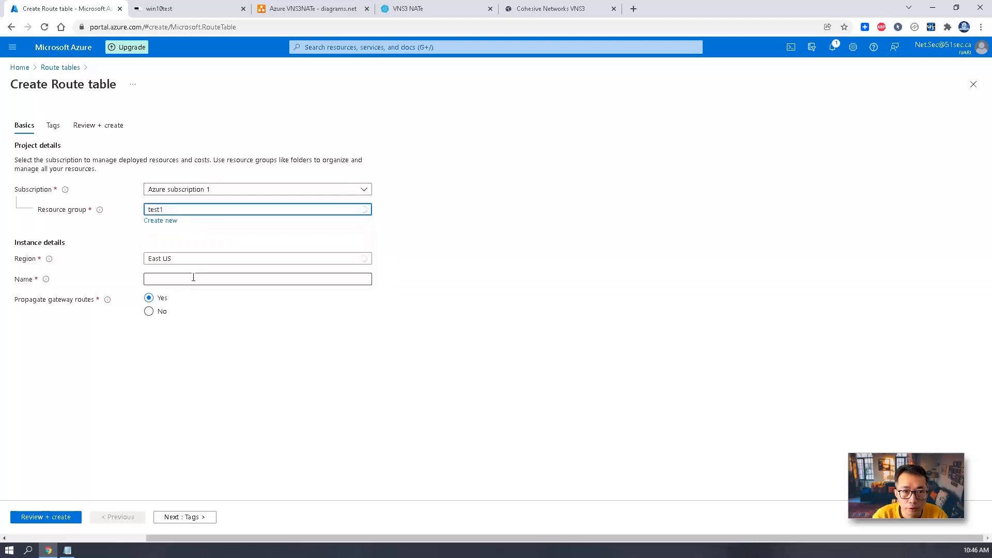
left_click(193, 277)
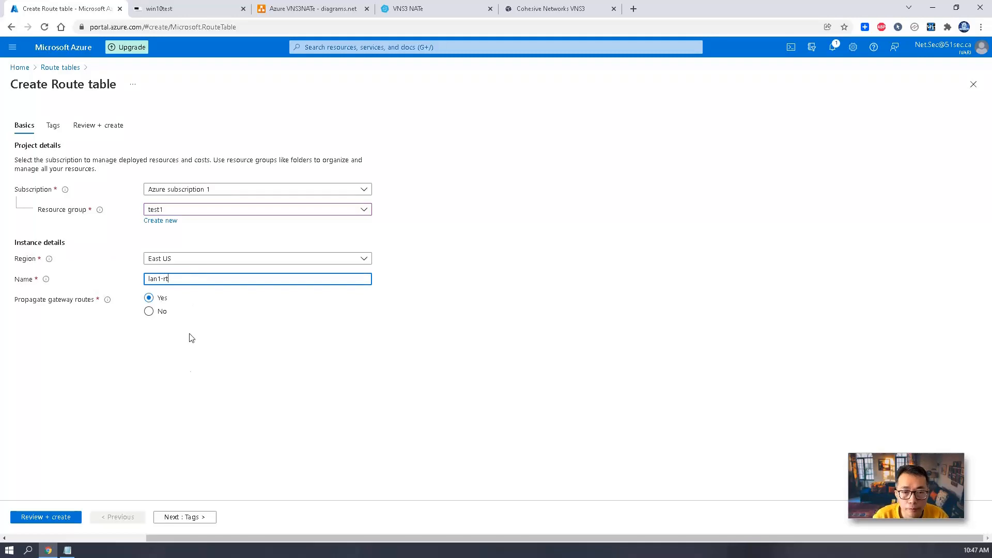
left_click(77, 518)
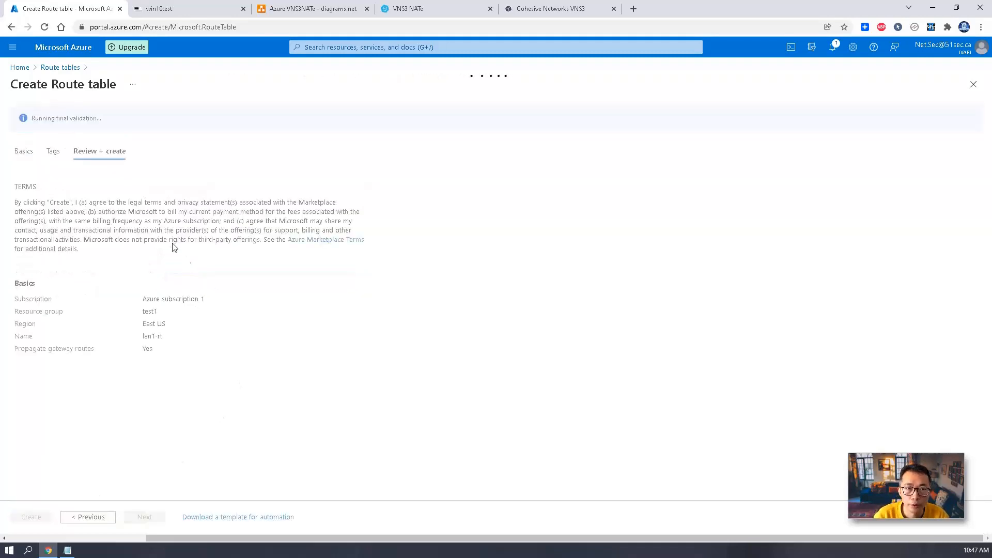
left_click(31, 517)
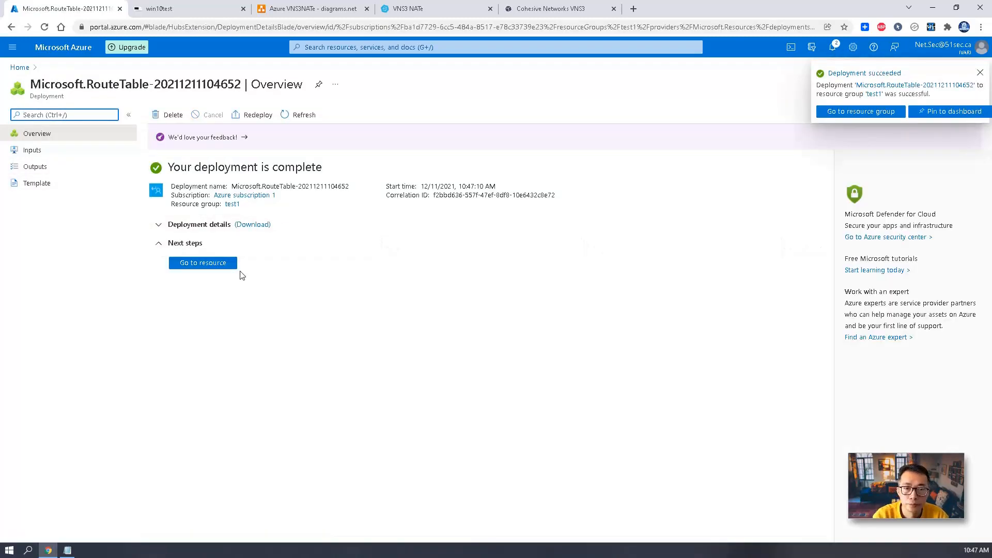
- Add a route named default4lan1 to lan1-rt with prefix 0.0.0.0/0, next hop type Virtual appliance, and next hop address 10.0.1.4
left_click(222, 264)
left_click(33, 253)
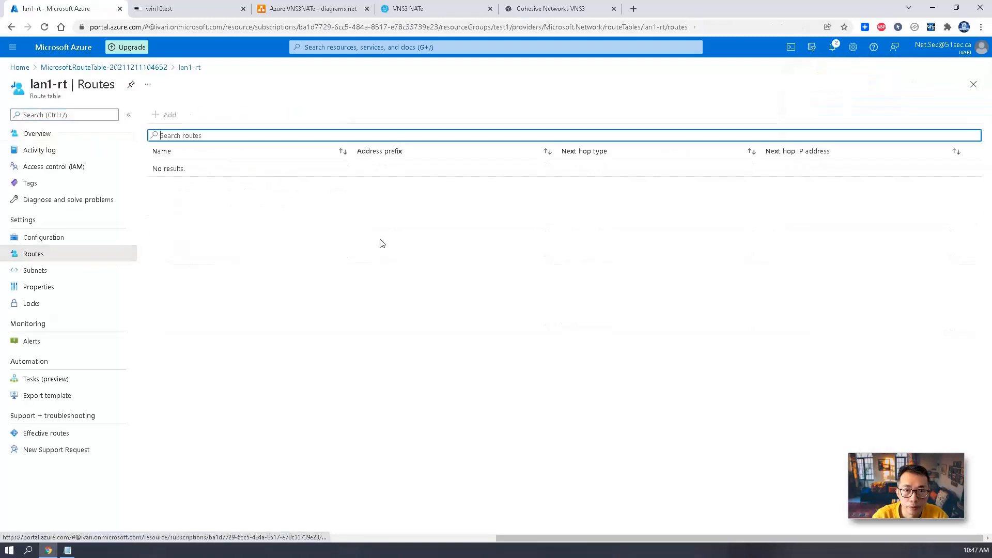
left_click(170, 115)
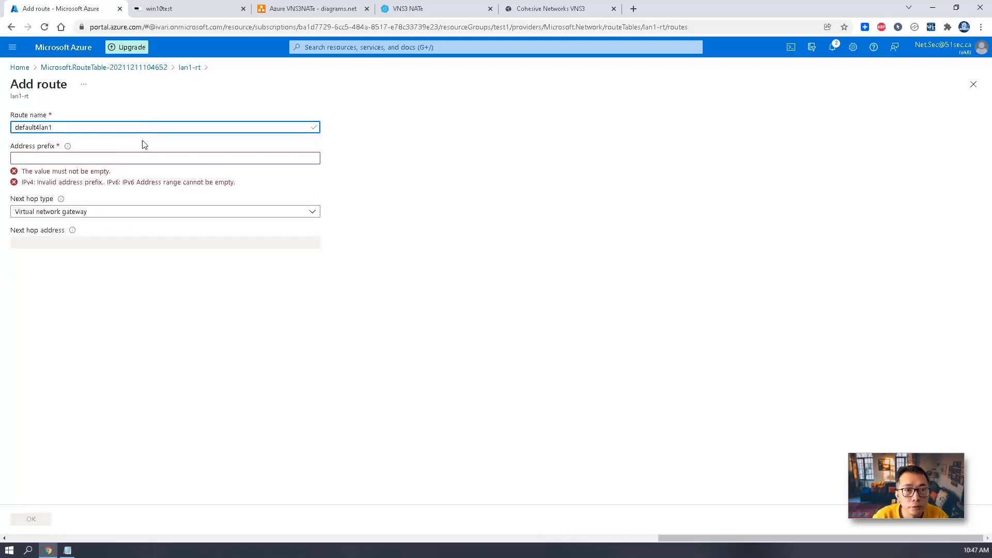
left_click(145, 158)
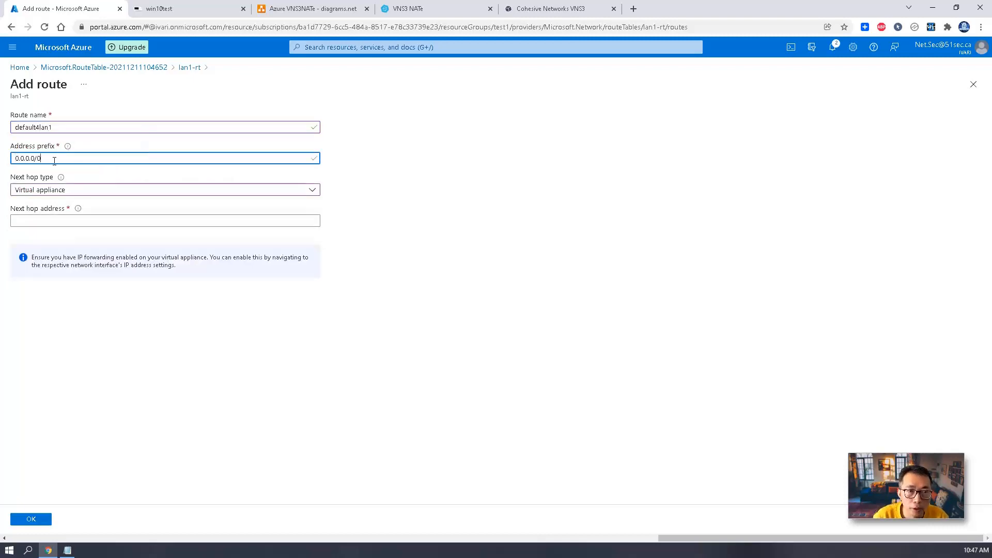
left_click_drag(51, 158, 23, 158)
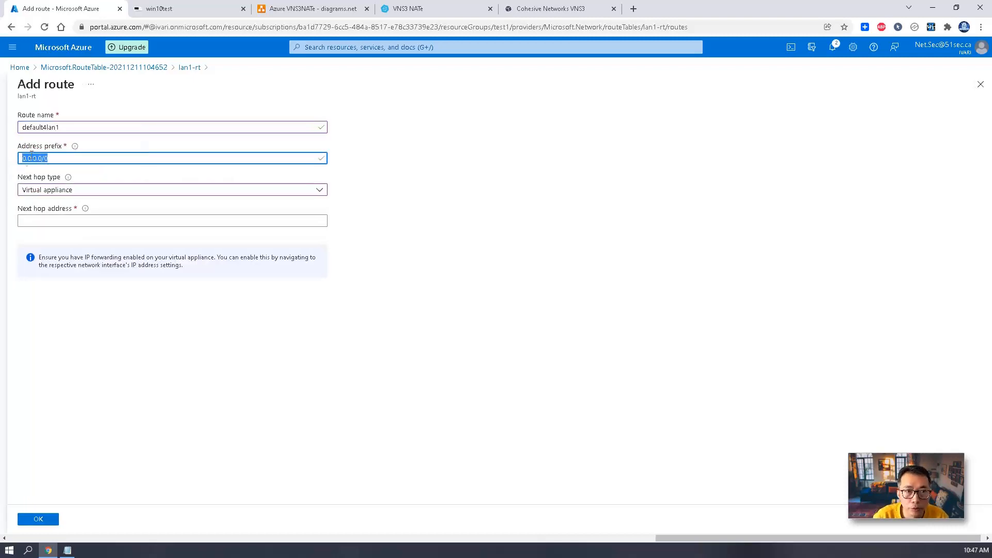
left_click(70, 160)
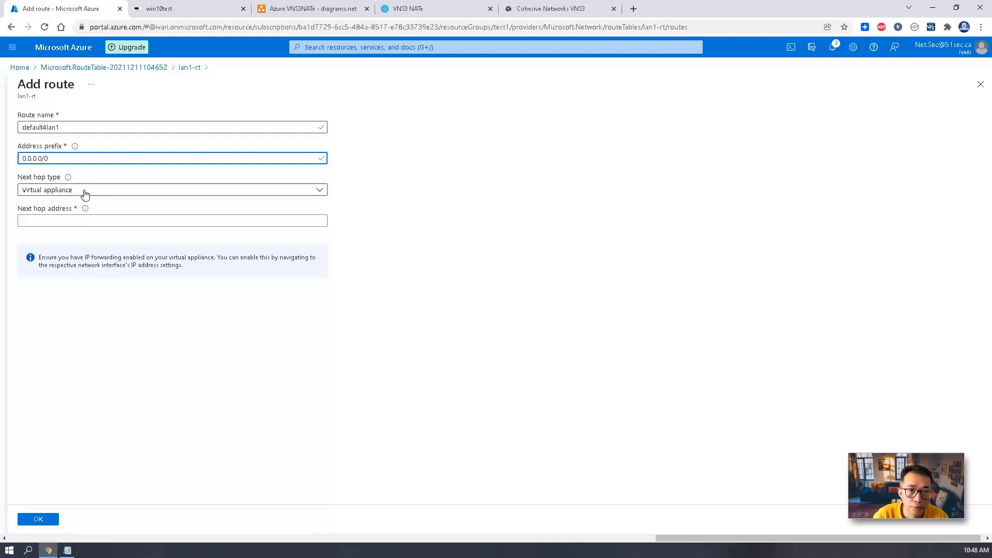
left_click(89, 225)
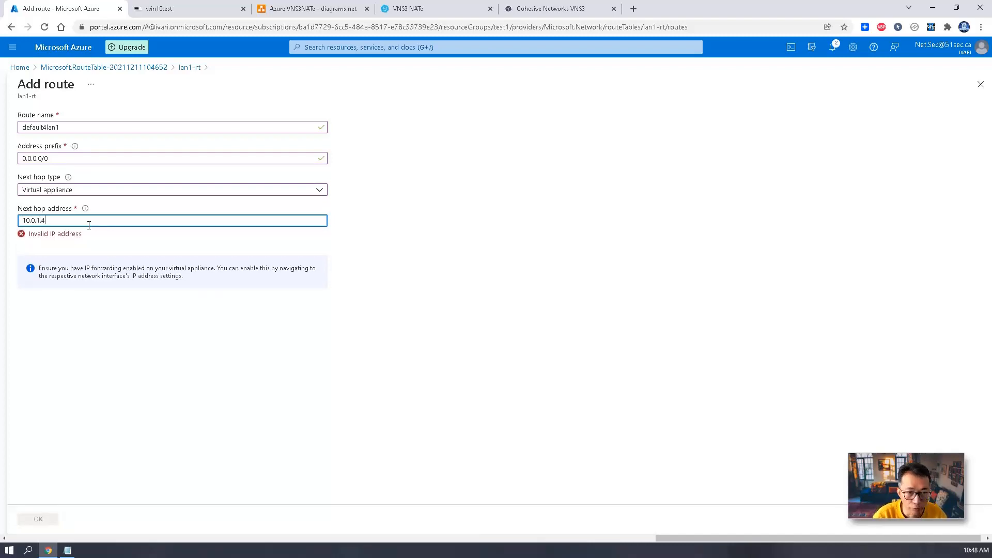
left_click(39, 520)
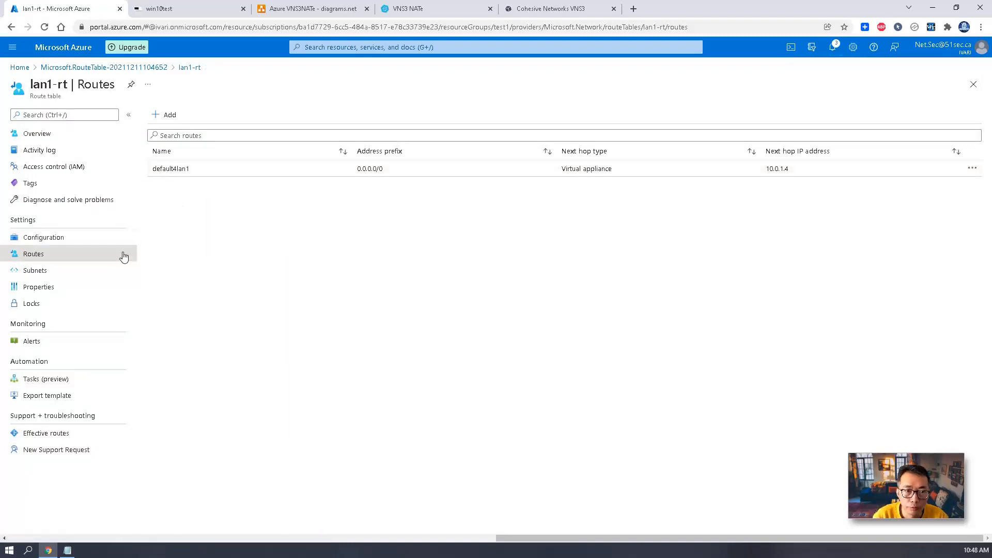
- Associate the lan1-rt route table with lan-subnet in the test1-vnet virtual network
left_click(112, 270)
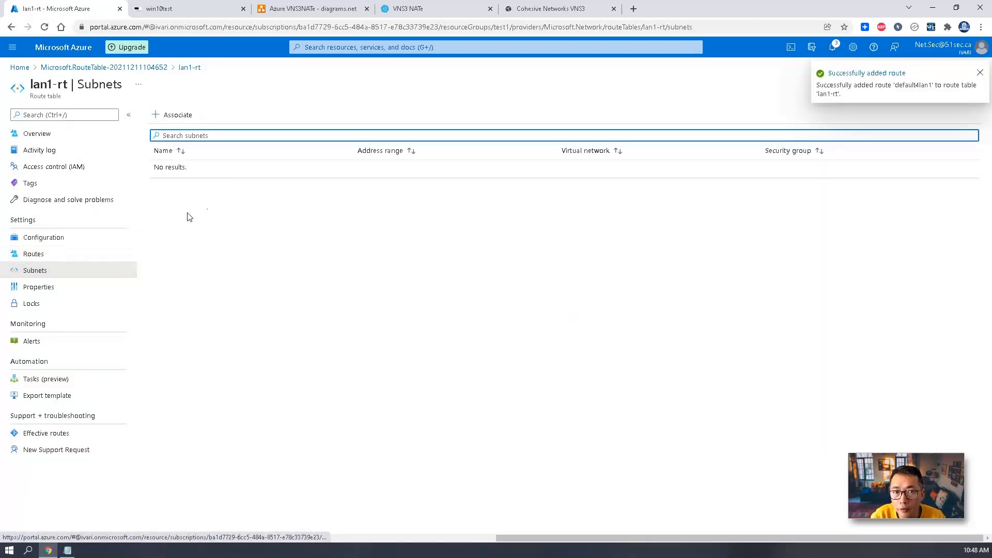
left_click(187, 122)
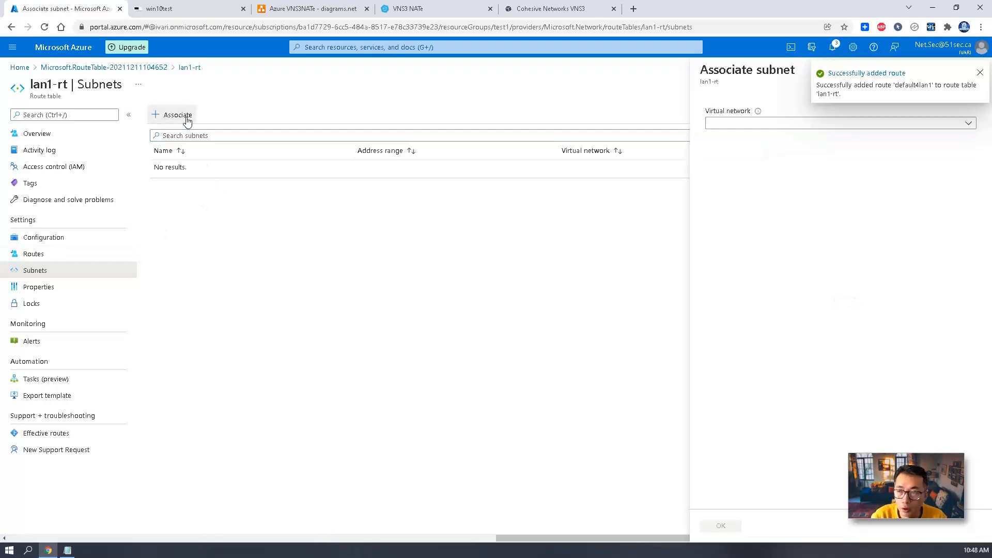
left_click(779, 123)
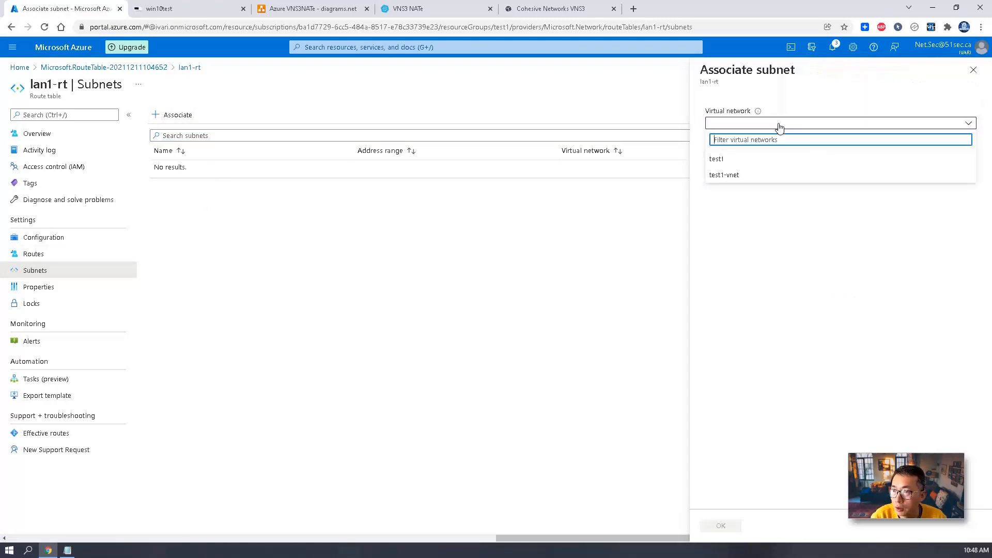
left_click(765, 178)
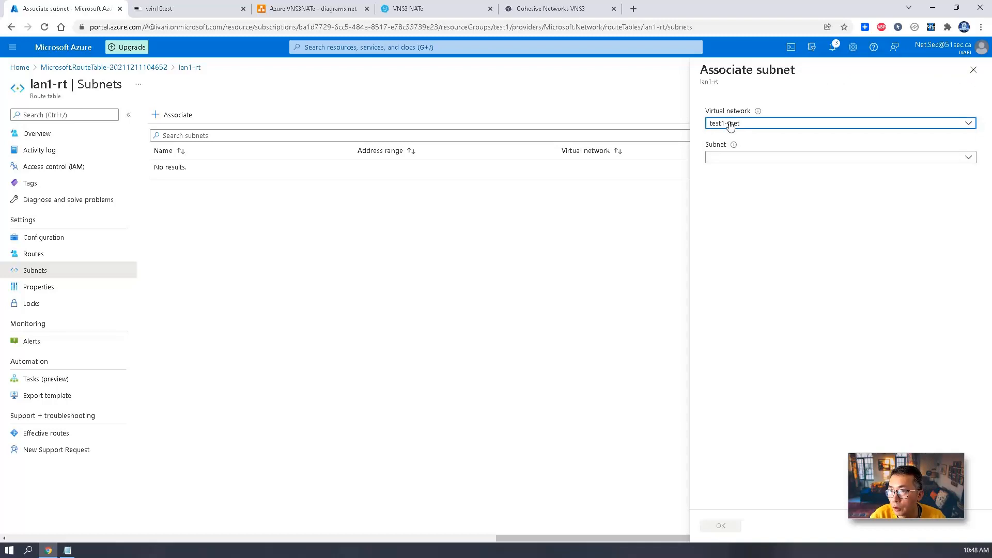
left_click(755, 155)
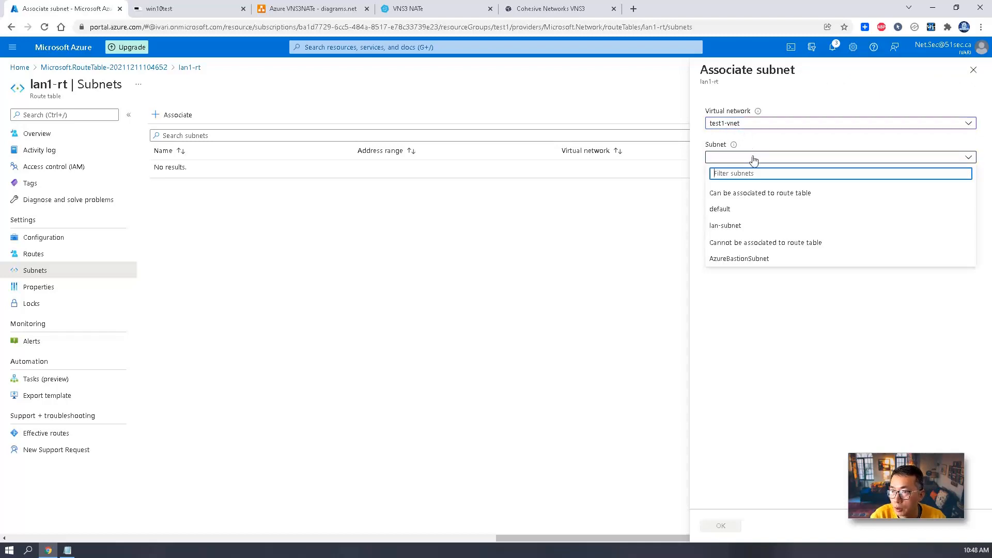
left_click(754, 227)
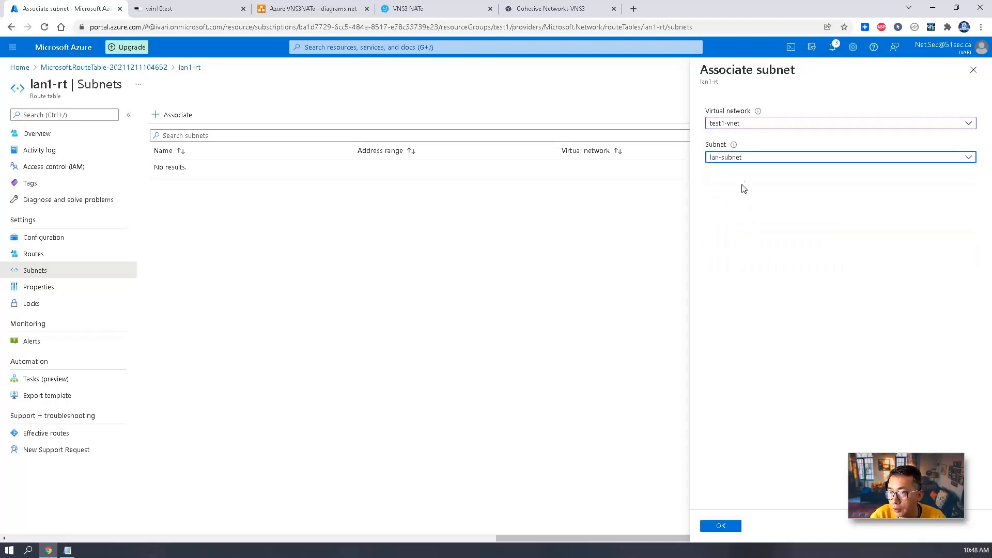
left_click(721, 526)
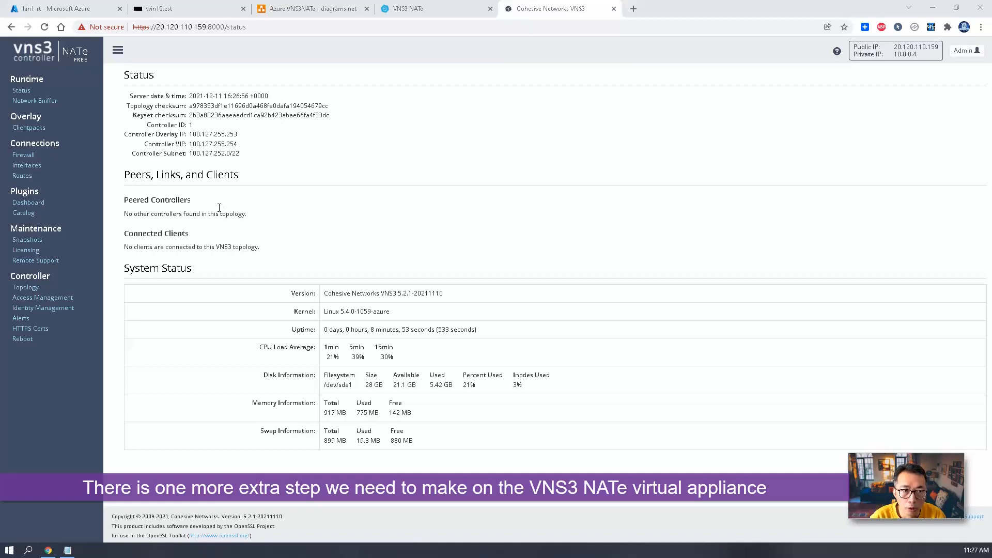
- Open the VNS3 controller's firewall page and review the source NAT, outbound access and response traffic rules
left_click(22, 175)
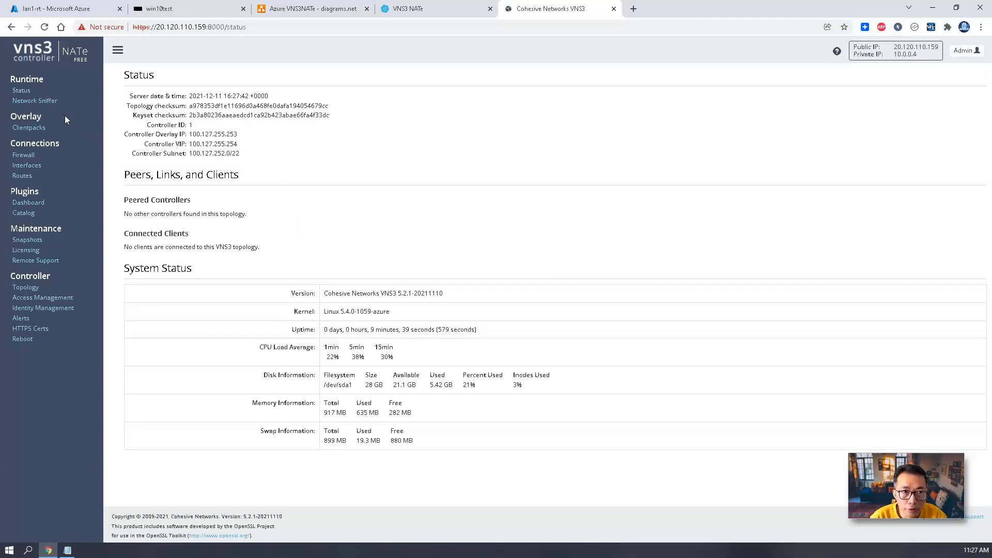
left_click(50, 103)
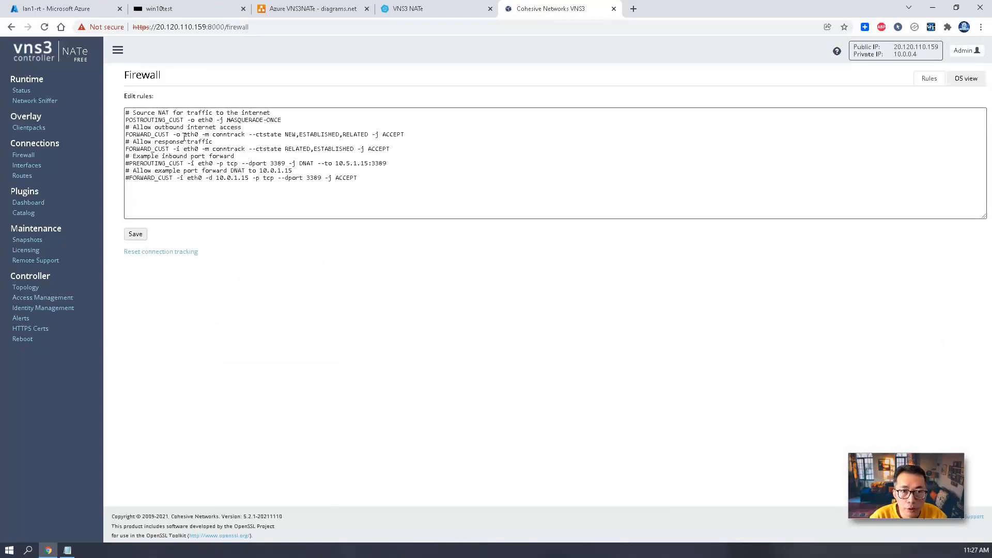
left_click_drag(281, 120, 134, 119)
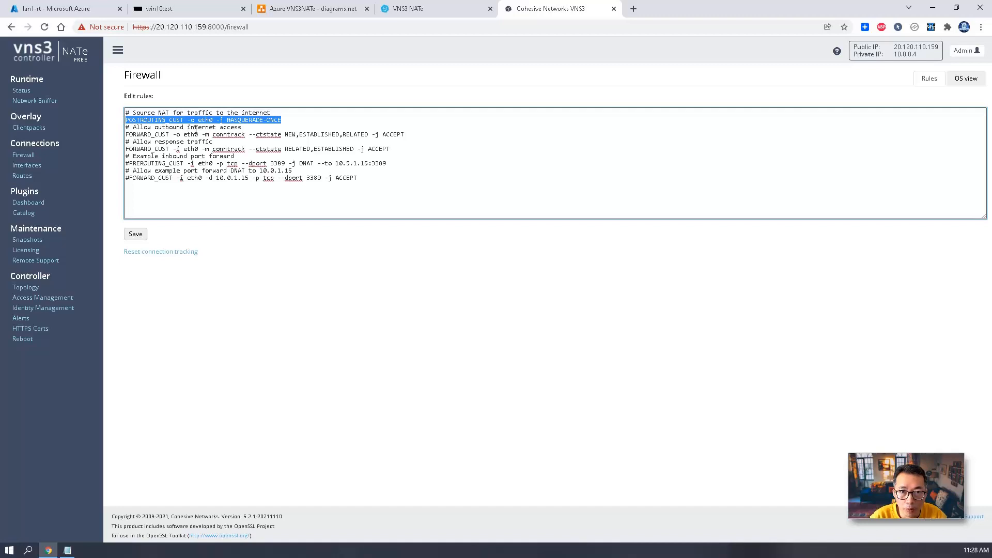
left_click_drag(404, 134, 136, 135)
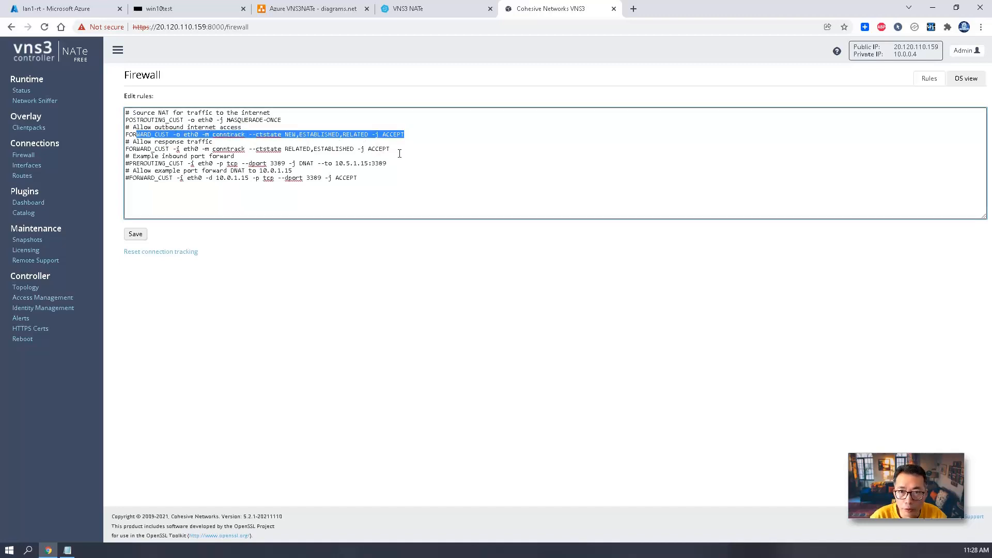
left_click_drag(404, 150, 134, 149)
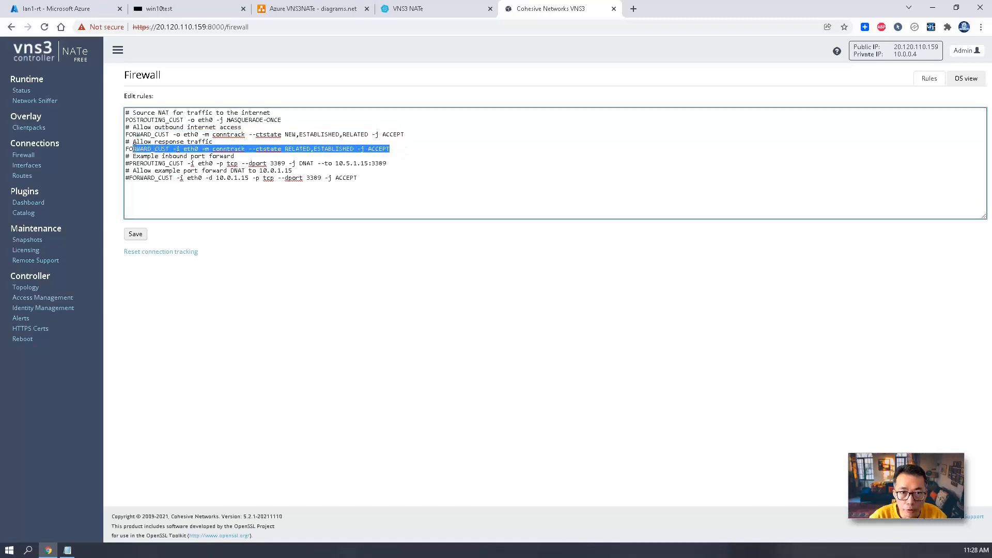
- Review the controller's network interfaces and the main routing table in the OS view of the routes
left_click(31, 168)
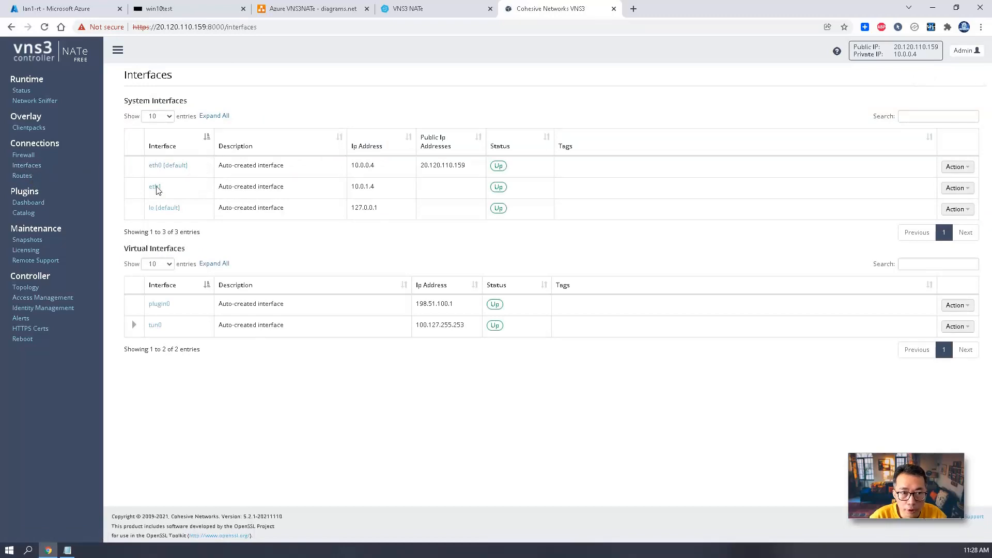
left_click(22, 176)
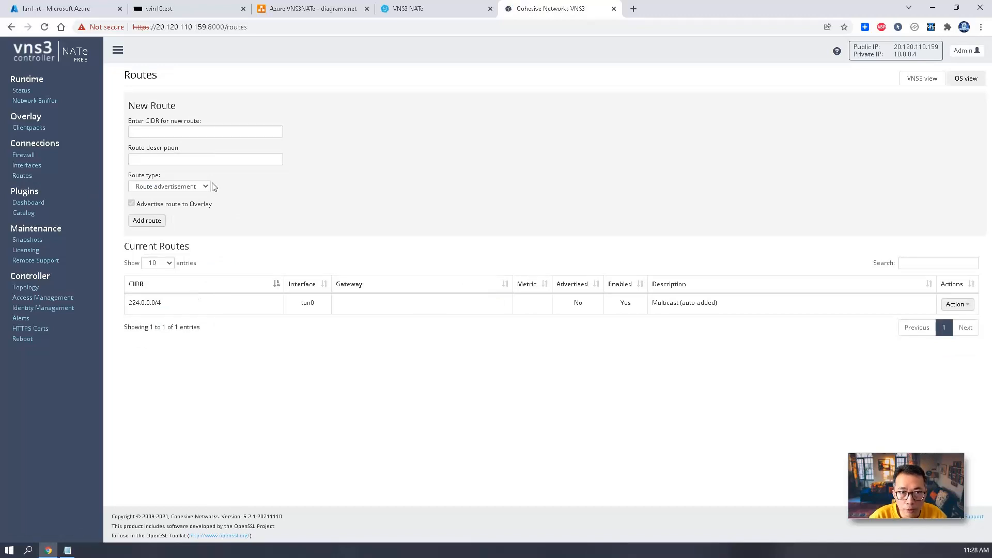
left_click(966, 79)
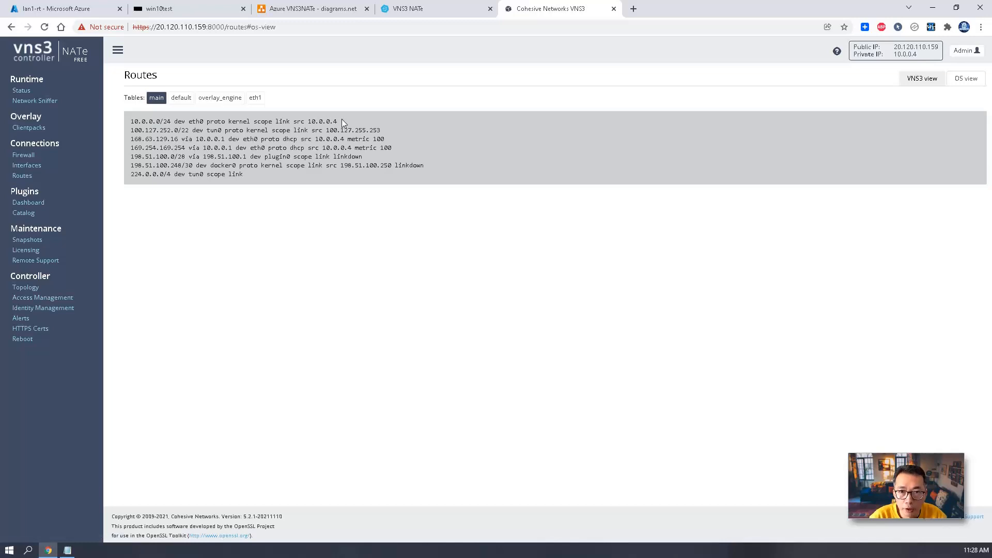
left_click_drag(342, 119, 126, 123)
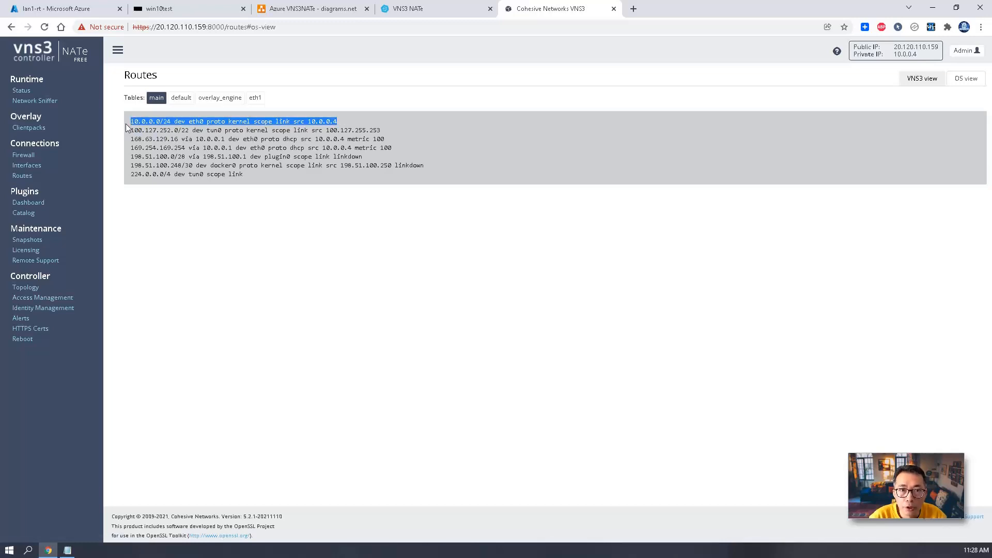
left_click(197, 166)
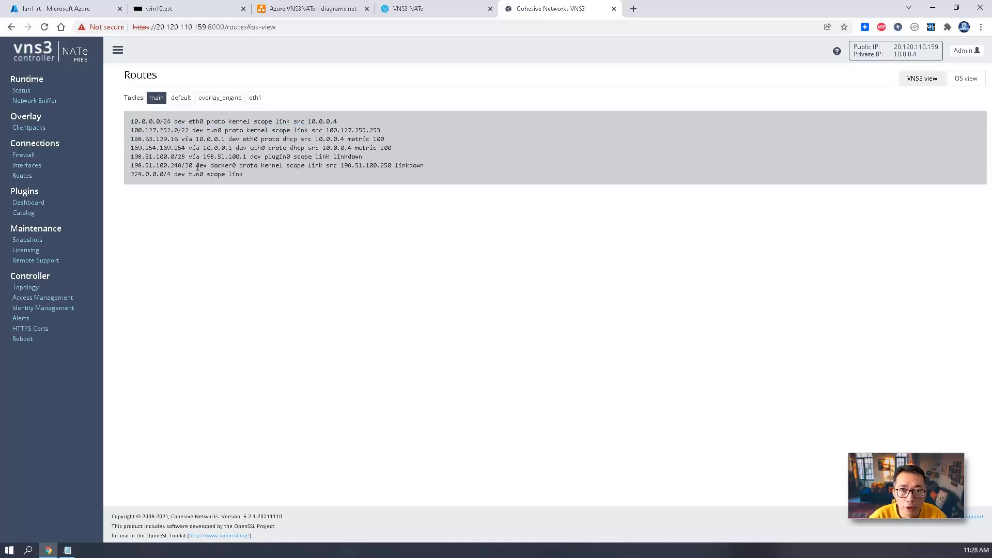
- Add an interface route for 10.0.1.0/24 described as LAN Traffic on eth1, and check the OS view's eth1 table
left_click(921, 78)
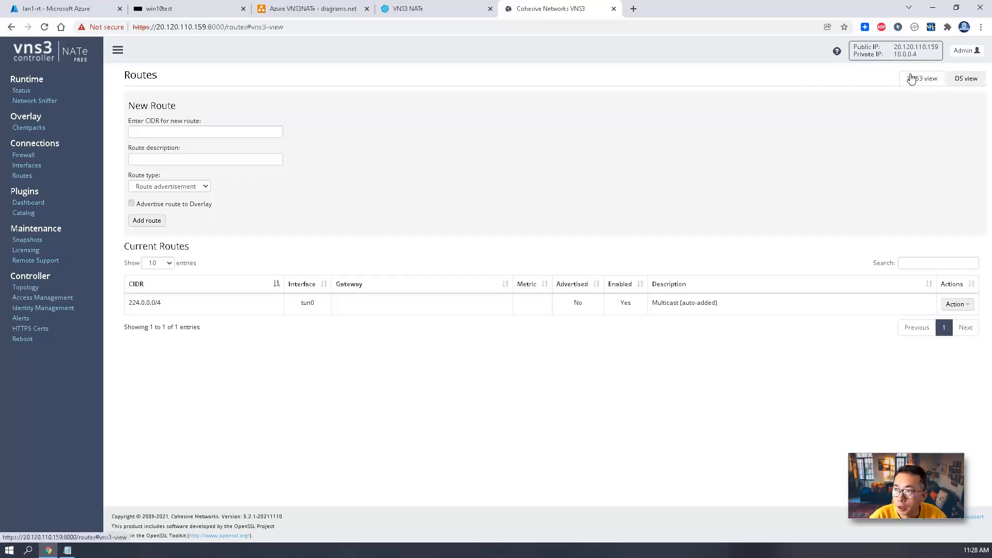
left_click(204, 134)
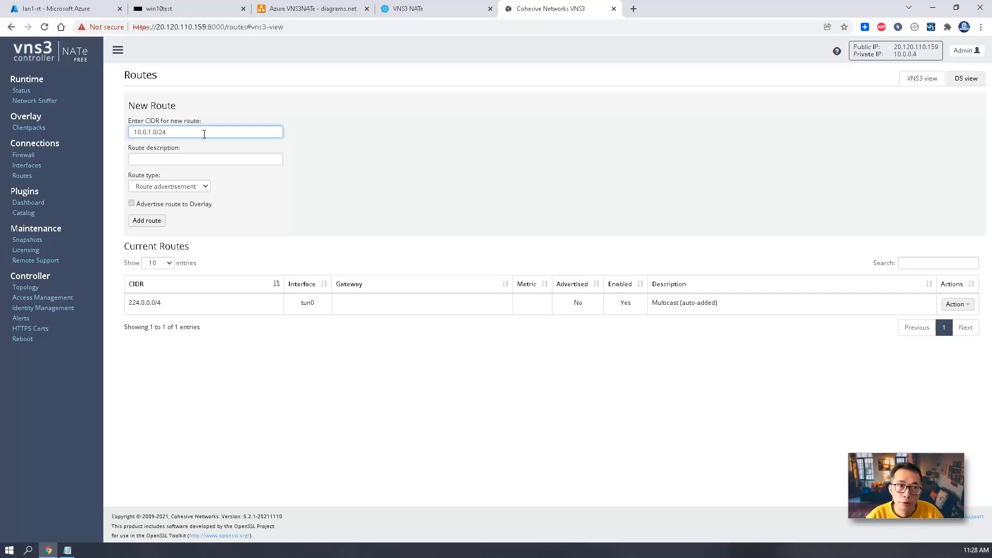
left_click(205, 157)
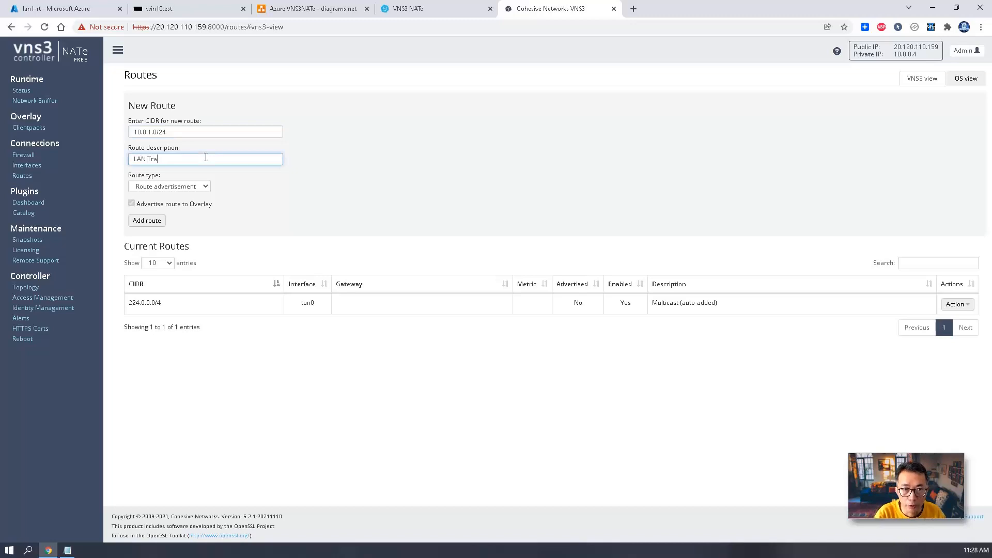
left_click(206, 185)
left_click(204, 204)
left_click(161, 215)
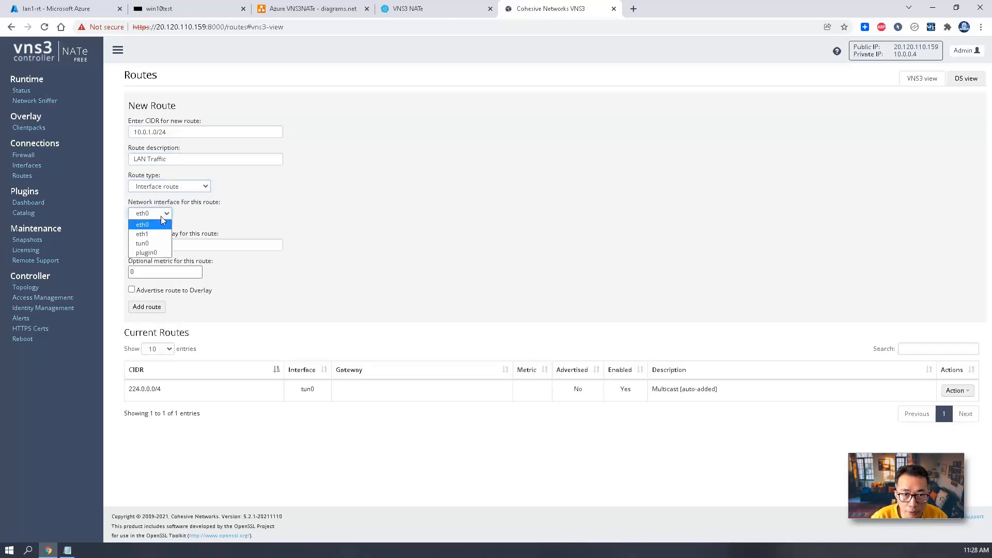
left_click(156, 234)
left_click(151, 307)
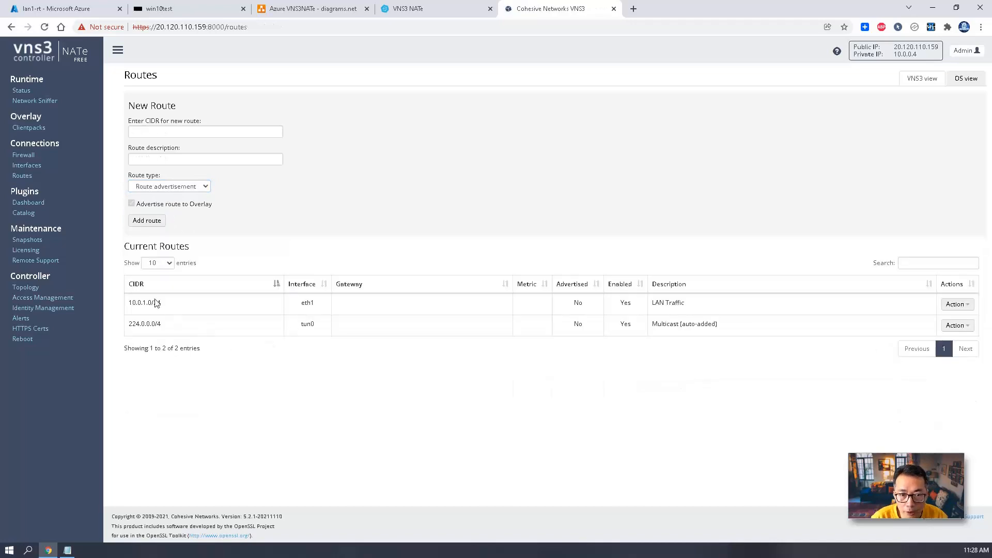
left_click(965, 80)
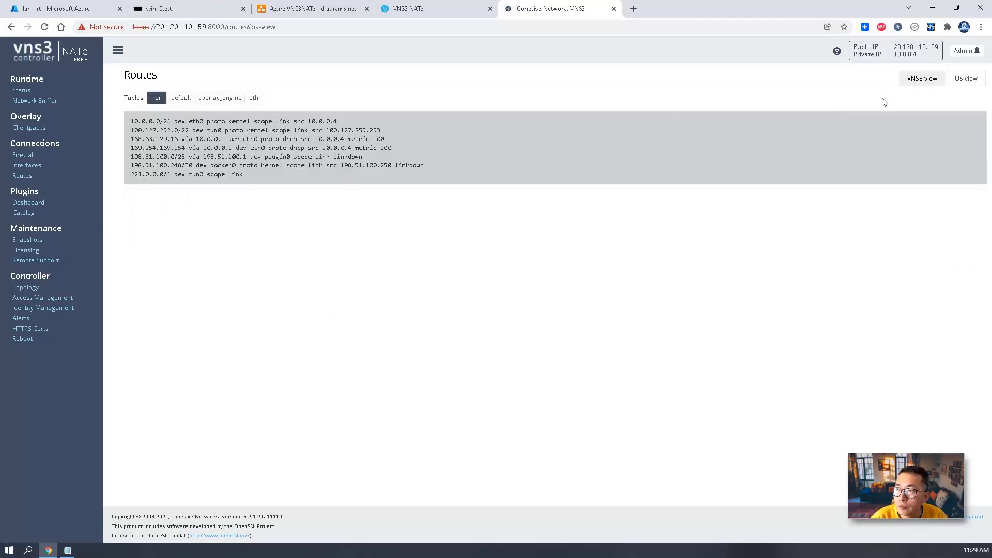
left_click(255, 99)
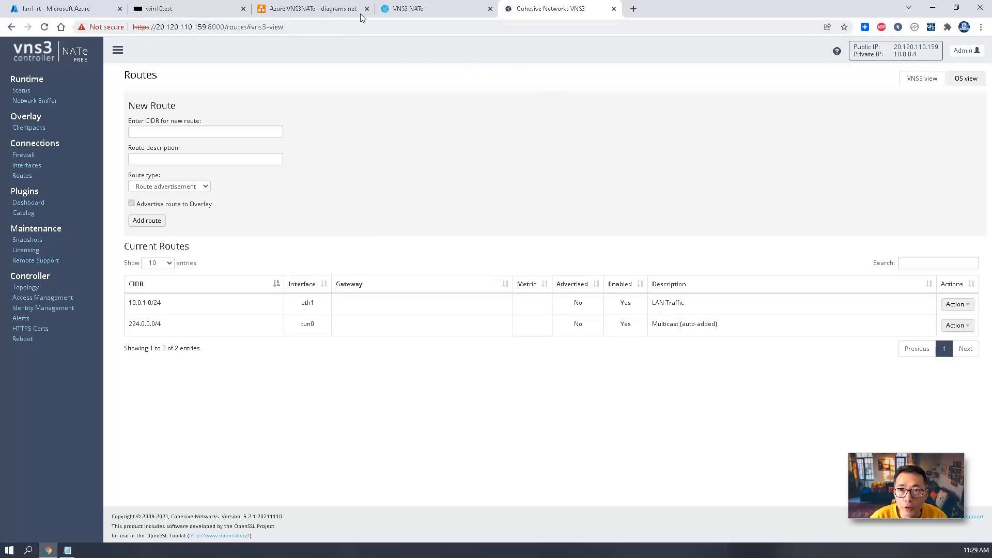
- Switch to the win10test session, open a command prompt through Run, and start a continuous ping to 8.8.8.8
left_click(165, 10)
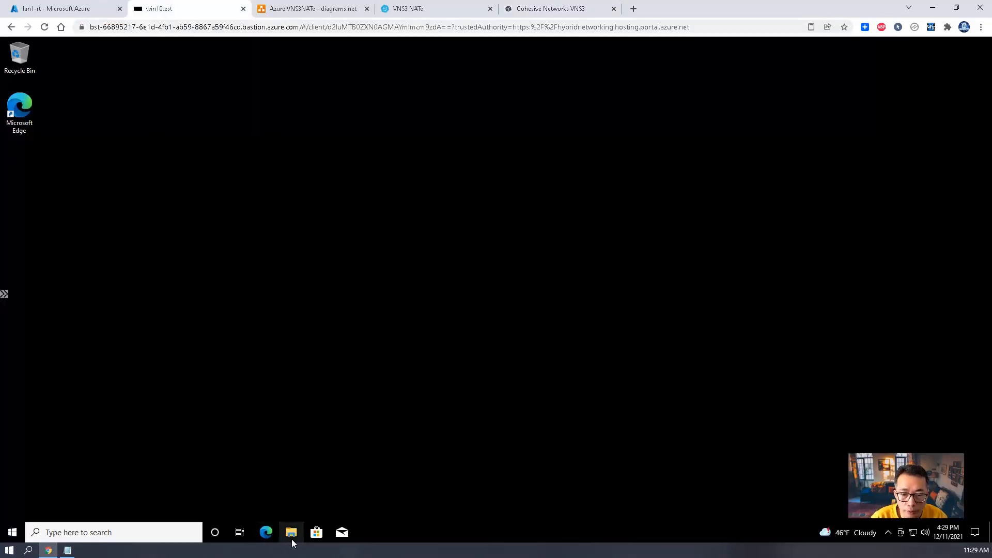
right_click(12, 533)
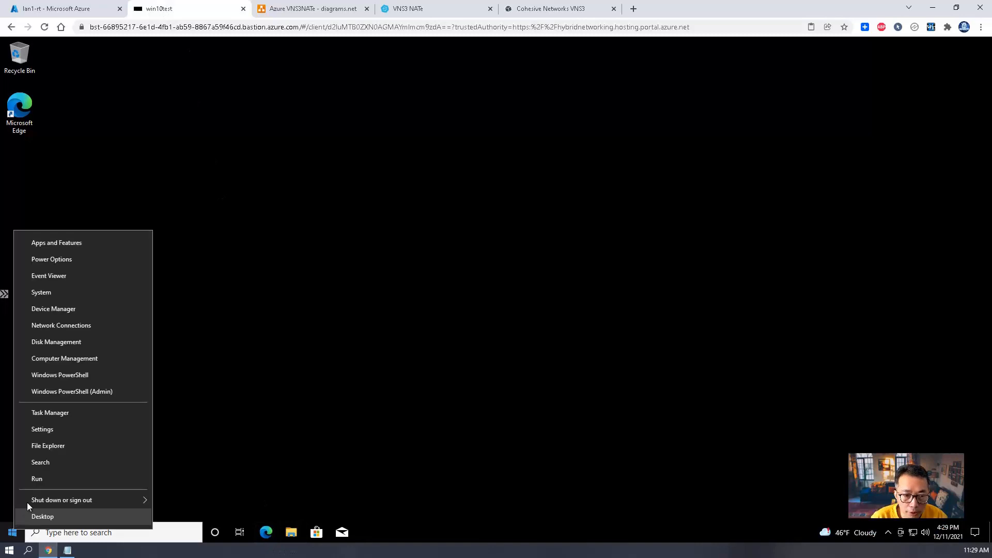
left_click(64, 480)
type("cmd")
key("Return")
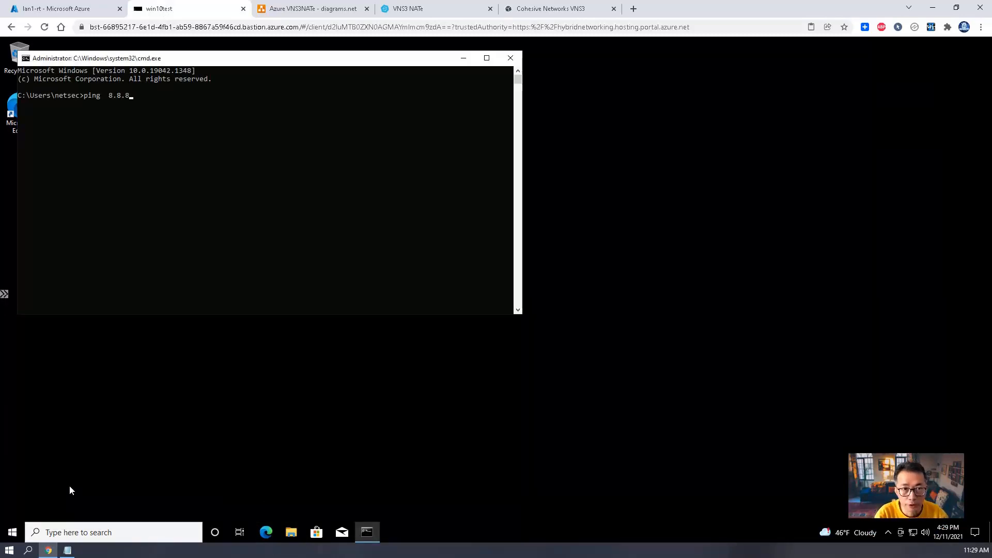
type("ping  8.8.8.8 -t")
key("Return")
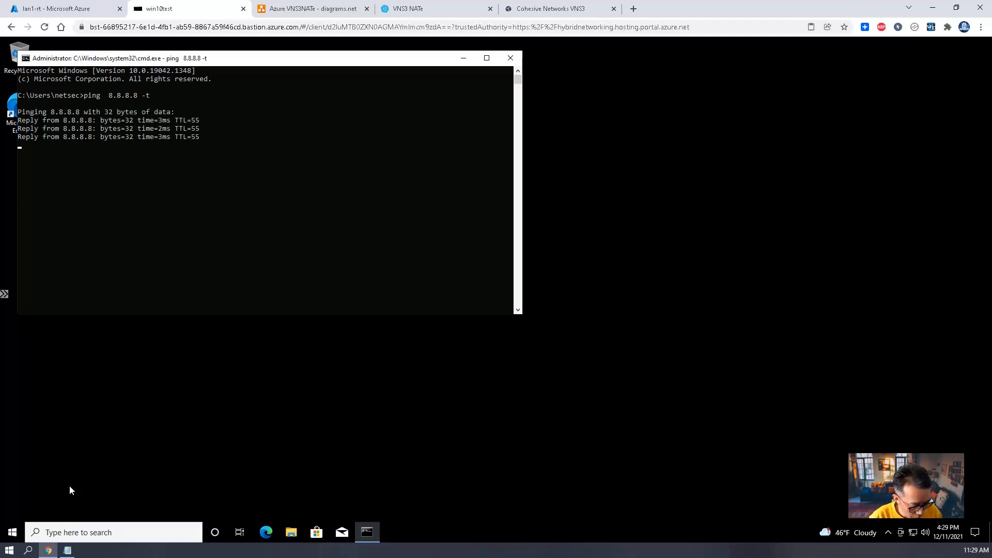
- Stop the continuous ping and trace the route to 8.8.8.8
key("ctrl+c")
type("tracert")
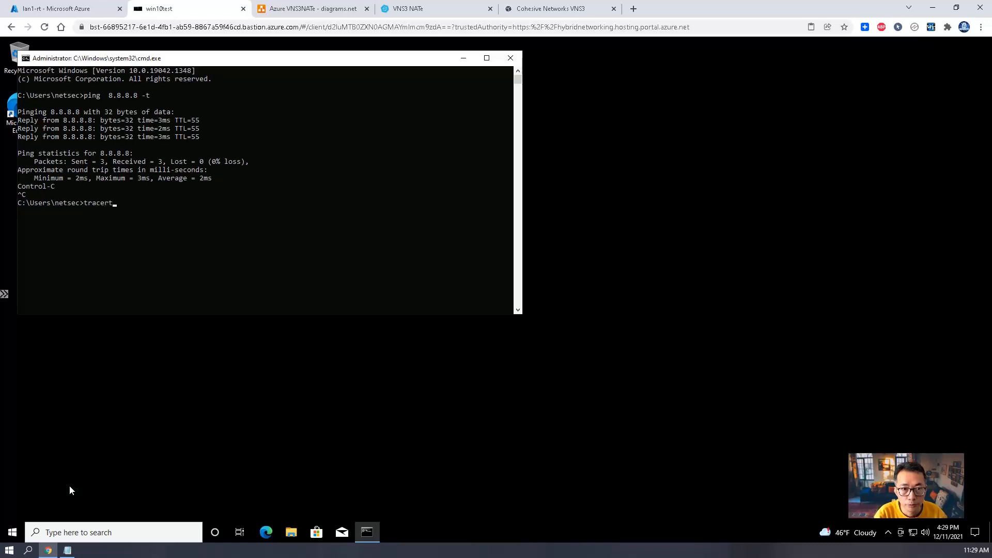
type(" 8.8.8.8")
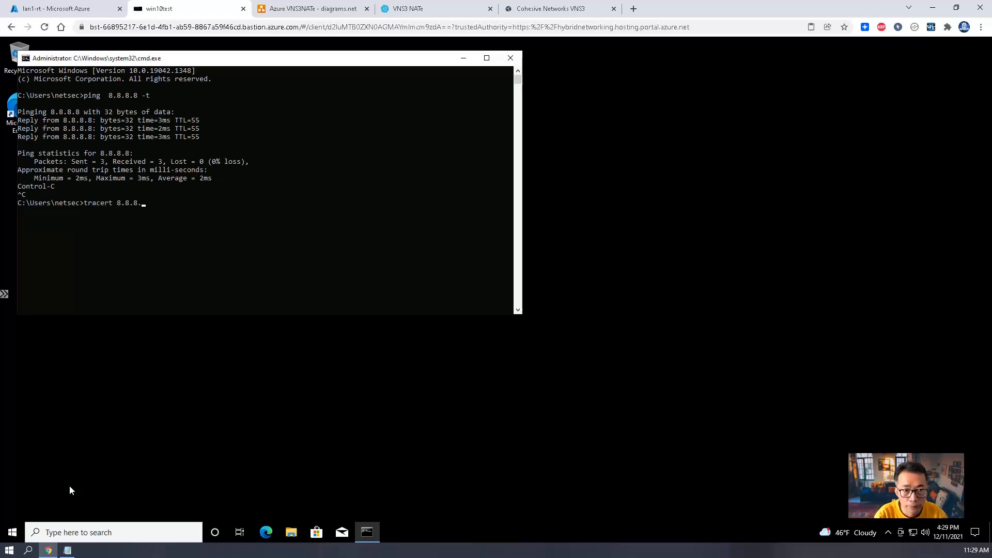
key("Return")
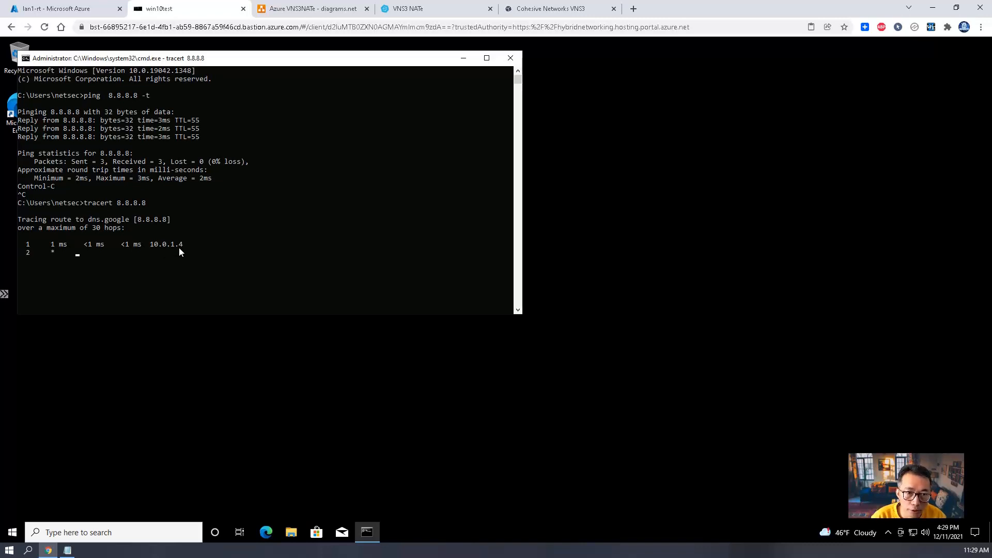
- Open a second command prompt beside the running trace and run ipconfig to compare the default gateway with the first hop
left_click(369, 539)
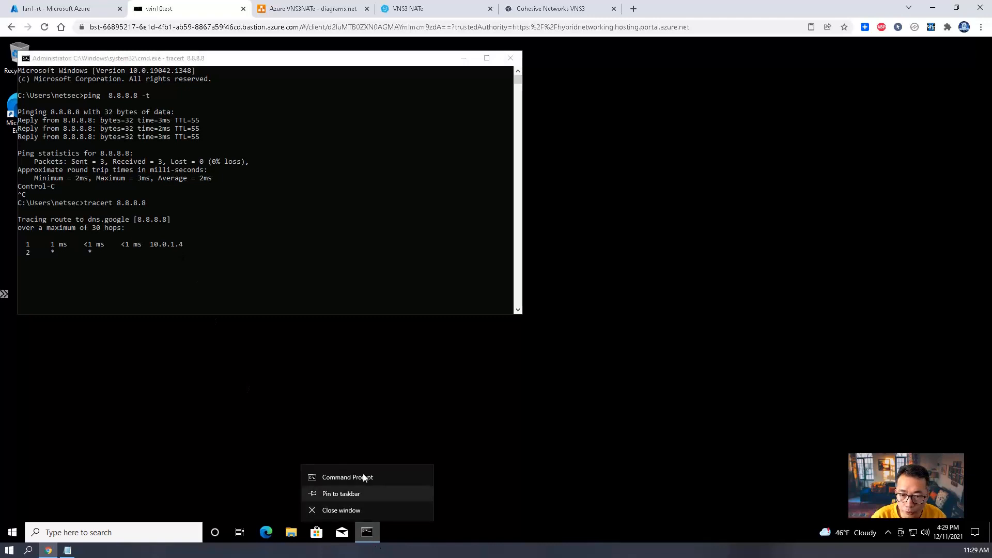
left_click(362, 472)
left_click_drag(260, 82, 518, 161)
left_click(417, 251)
key("Escape")
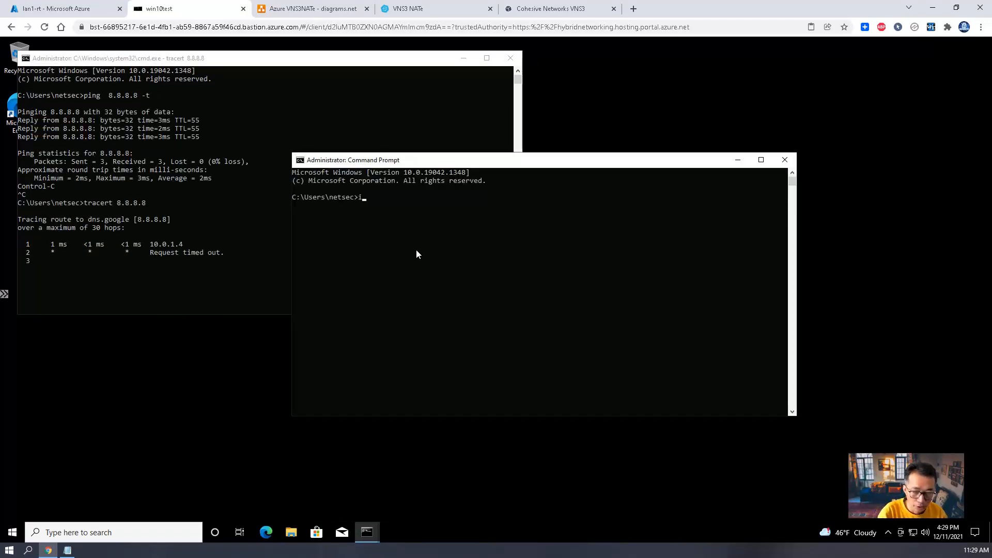
type("ipconfig")
key("Return")
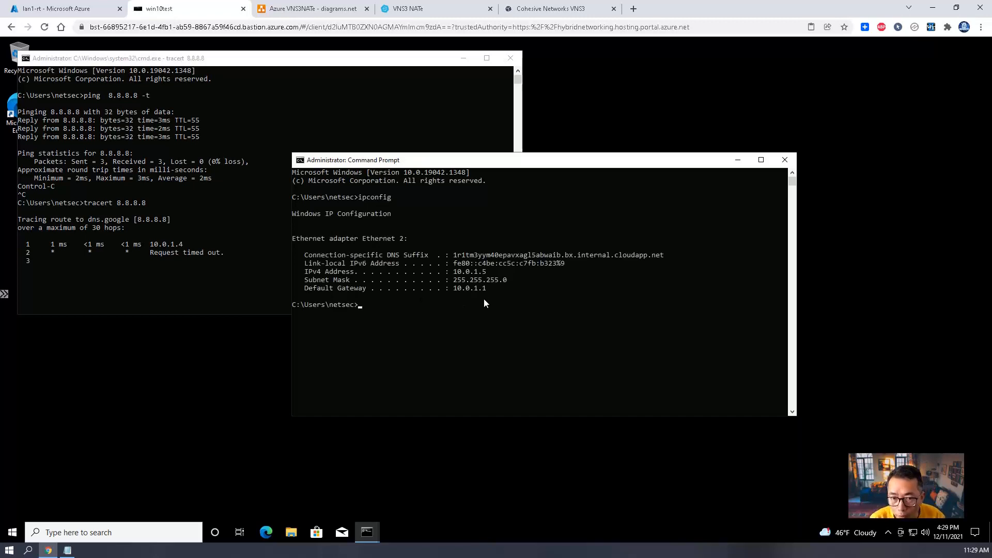
left_click_drag(496, 289, 464, 289)
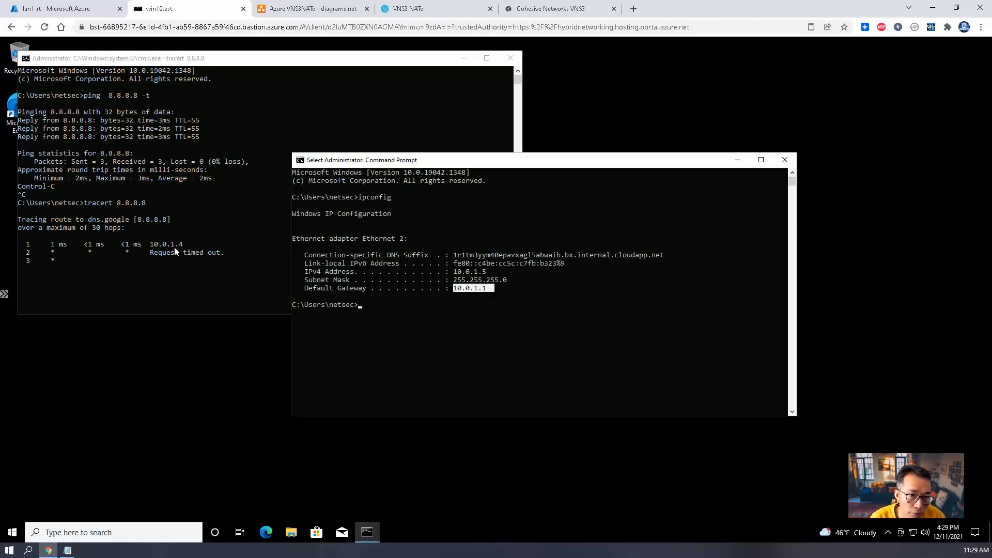
- Search for "what is my ip" in the VM's Edge browser and compare the public address with the network diagram
left_click(267, 533)
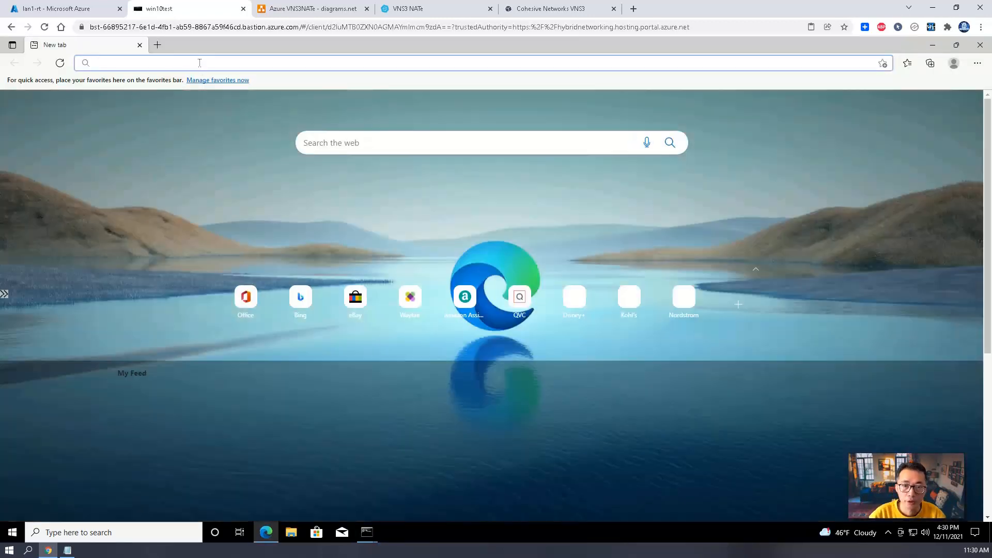
type("what")
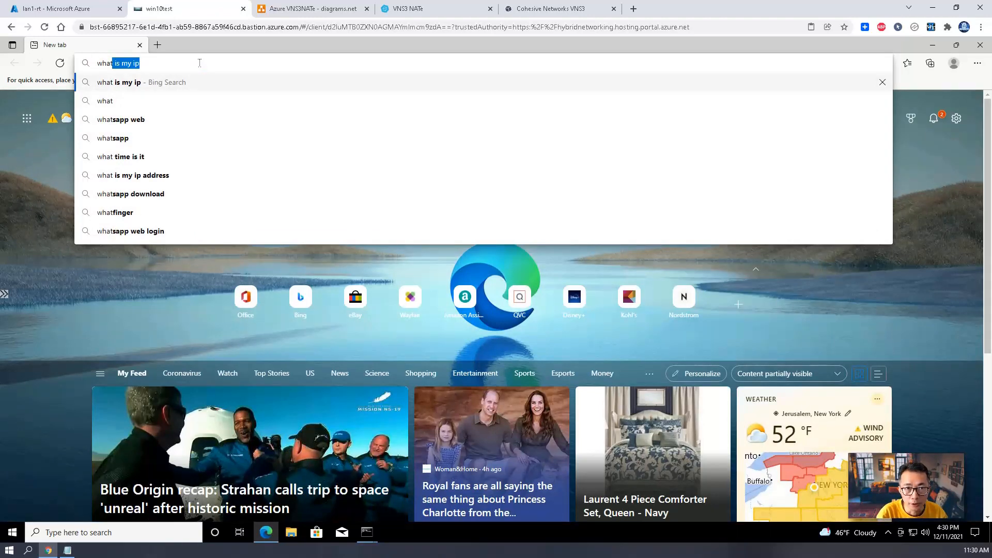
key("Return")
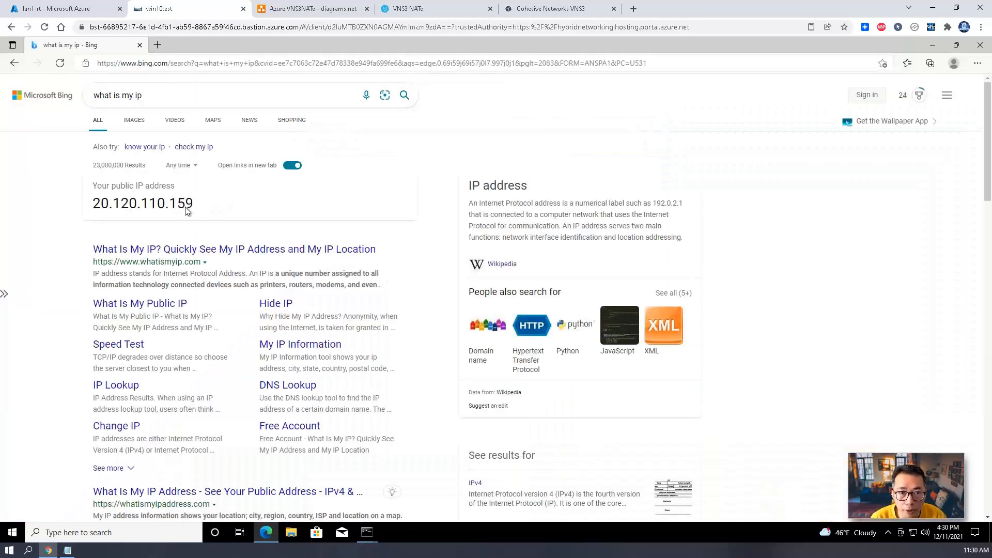
left_click_drag(193, 206, 112, 205)
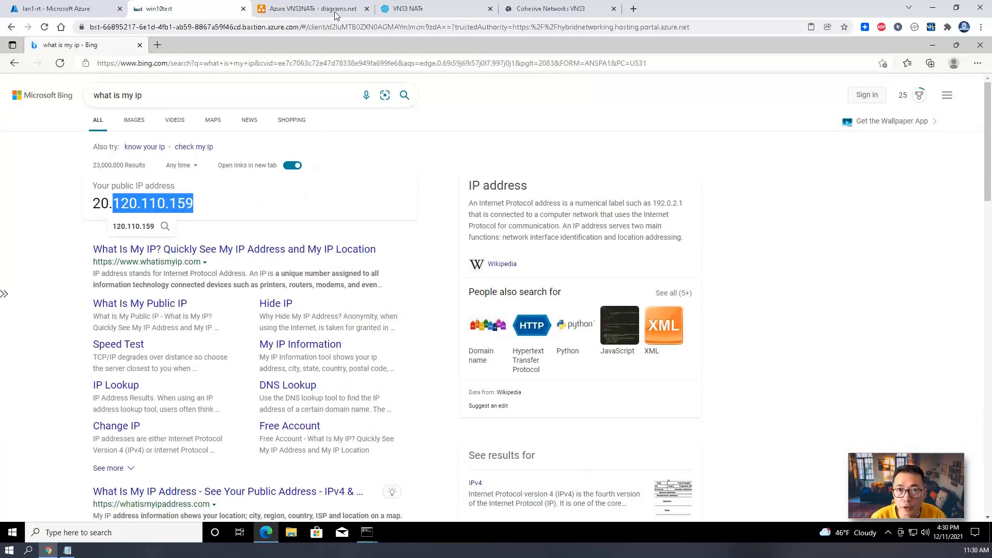
left_click(335, 13)
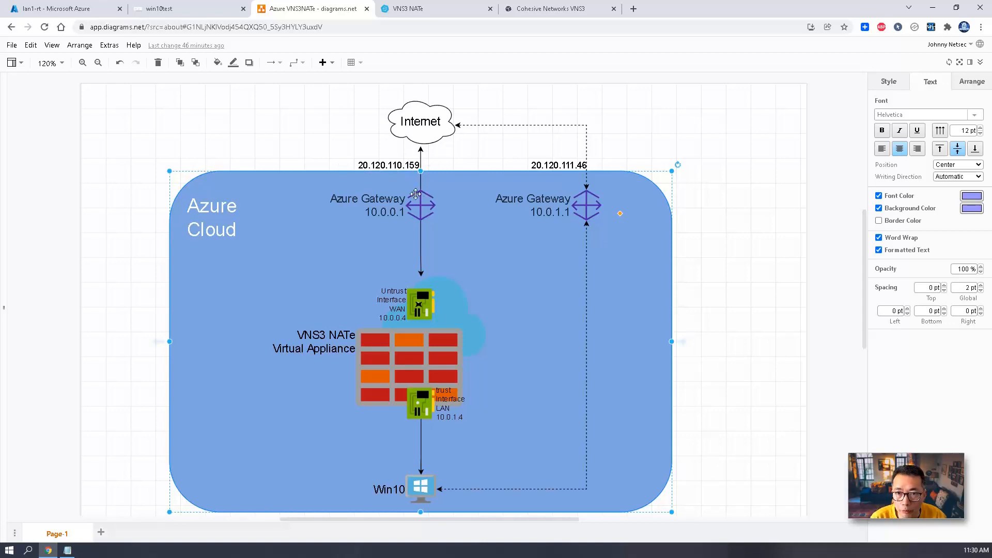
- Return to the win10test session and search the web for speedtest in Edge
left_click(194, 9)
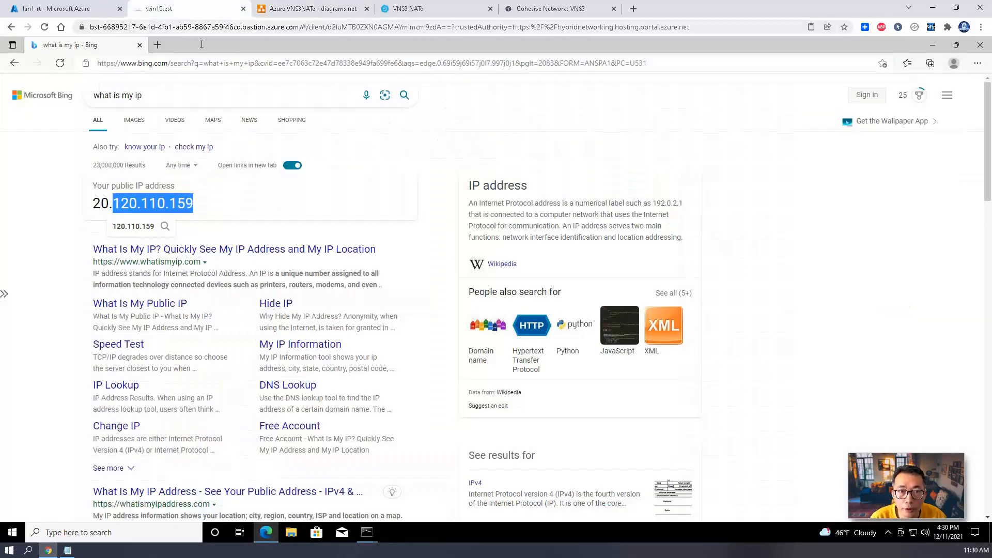
left_click(178, 64)
type("speedtest")
key("Return")
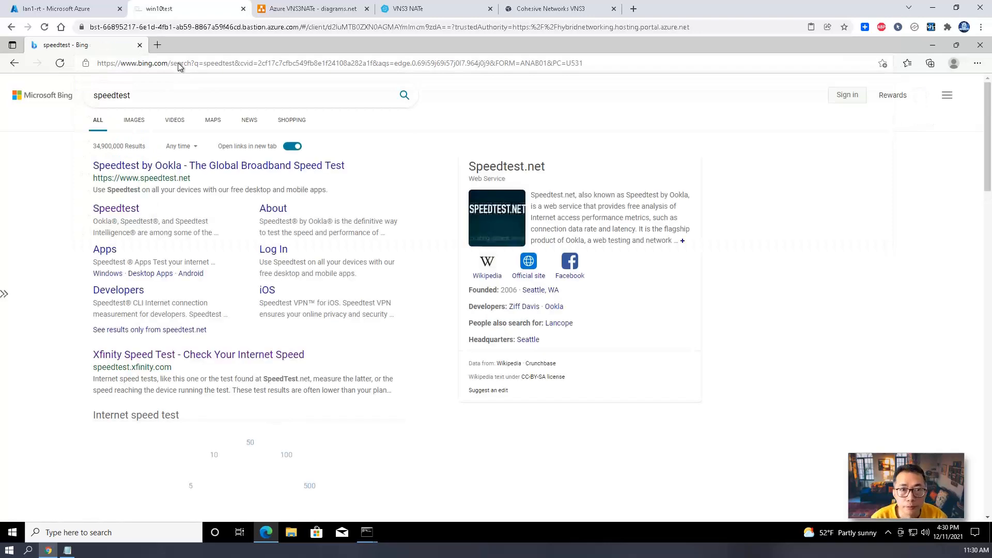
- Open the Xfinity Speed Test result in a separate tab, run the test, and expand the detailed results
scroll(244, 263, "down", 6)
scroll(197, 232, "up", 3)
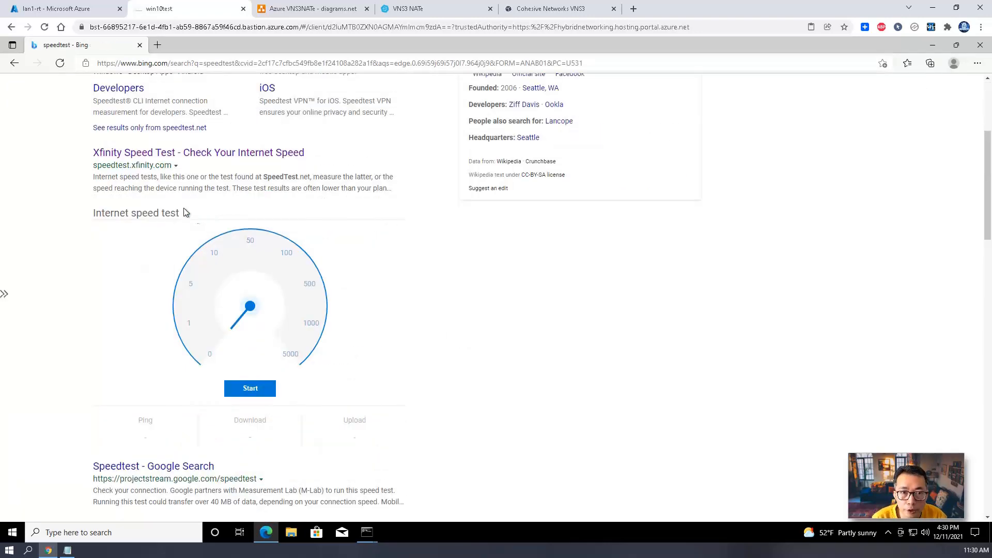
right_click(173, 150)
left_click(190, 156)
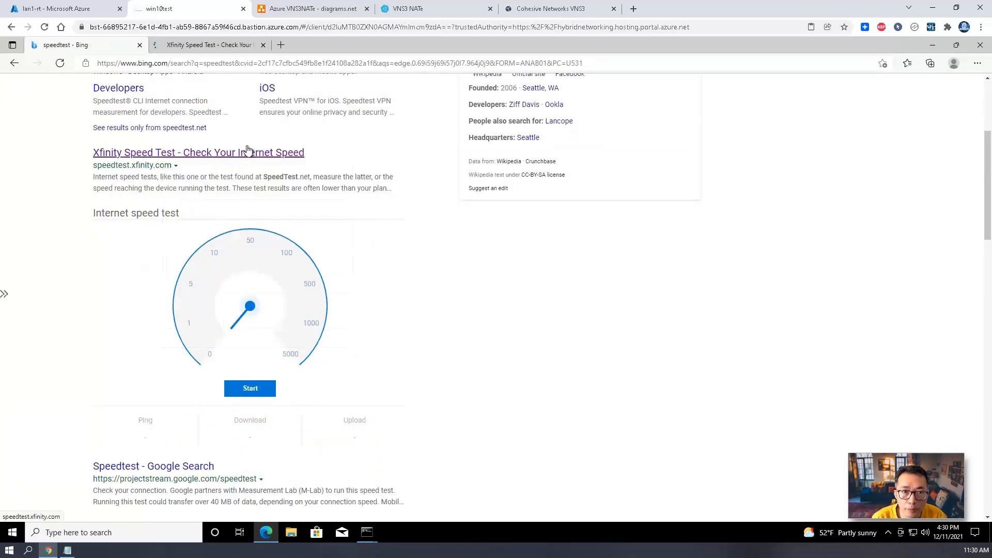
left_click(209, 44)
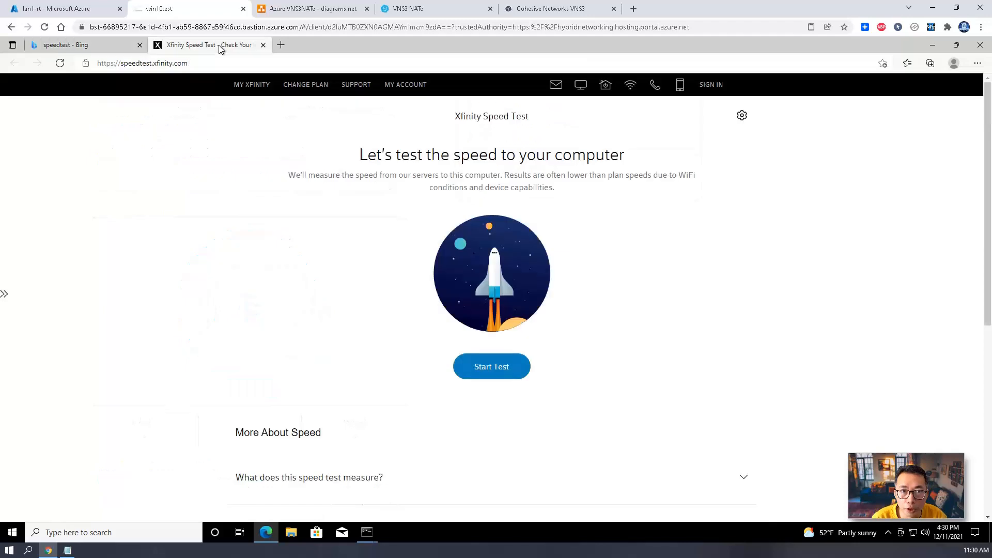
left_click(504, 366)
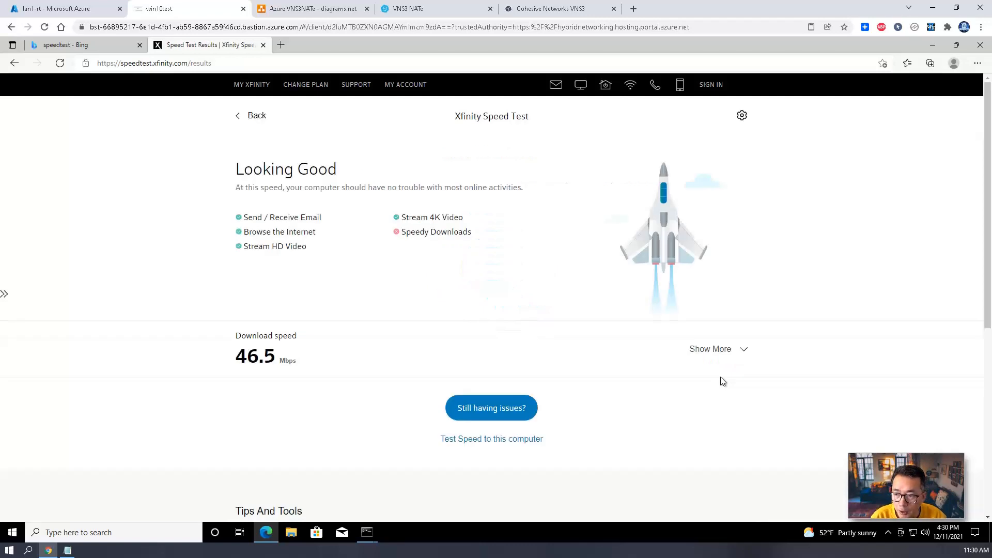
left_click(738, 350)
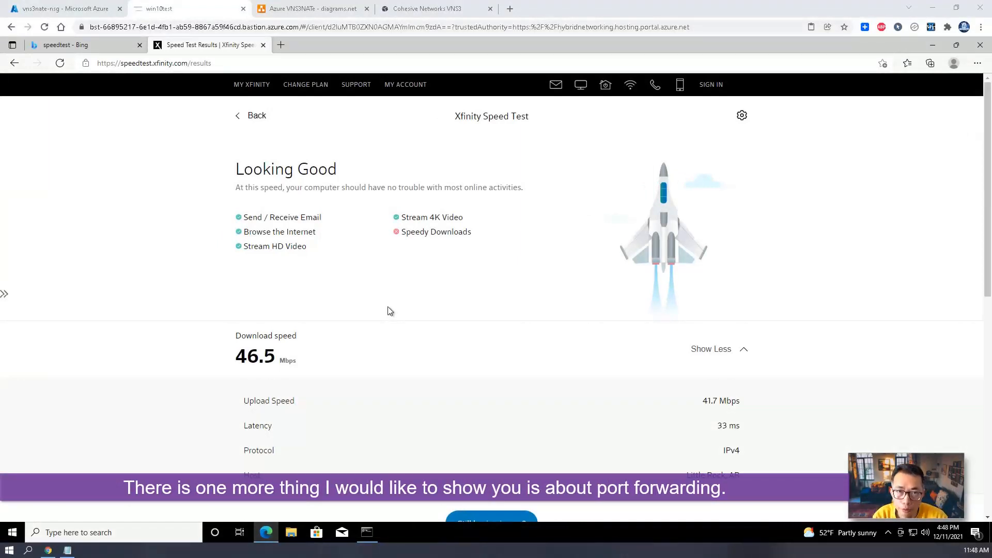
- Switch to the VNS3 controller's firewall rules and review the example inbound port-forward rule for port 3389
left_click(413, 5)
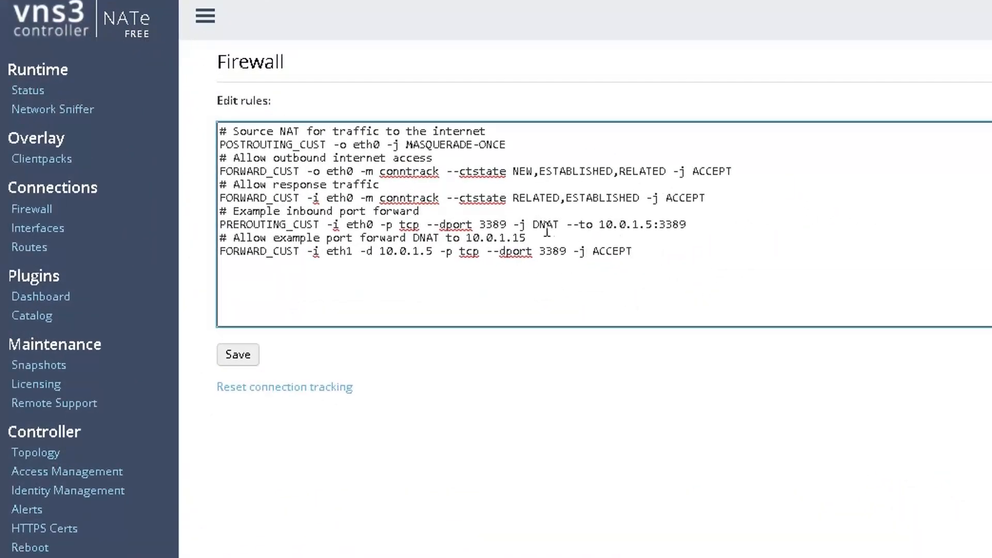
left_click_drag(508, 225, 479, 224)
left_click(689, 226)
left_click_drag(693, 226, 259, 238)
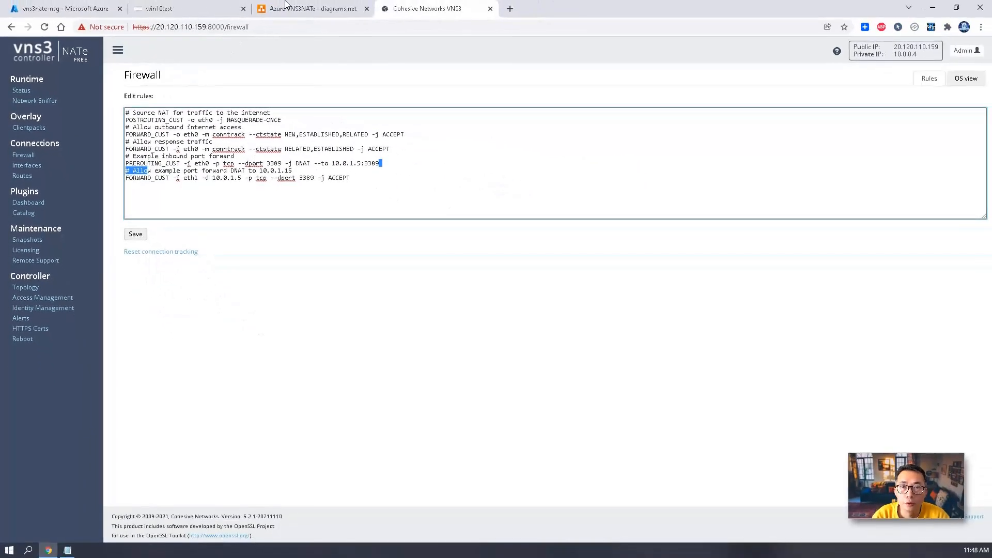
- Trace the port-forwarding path in the network diagram between the Win10 machine and the VNS3 gateway's public address
left_click(286, 6)
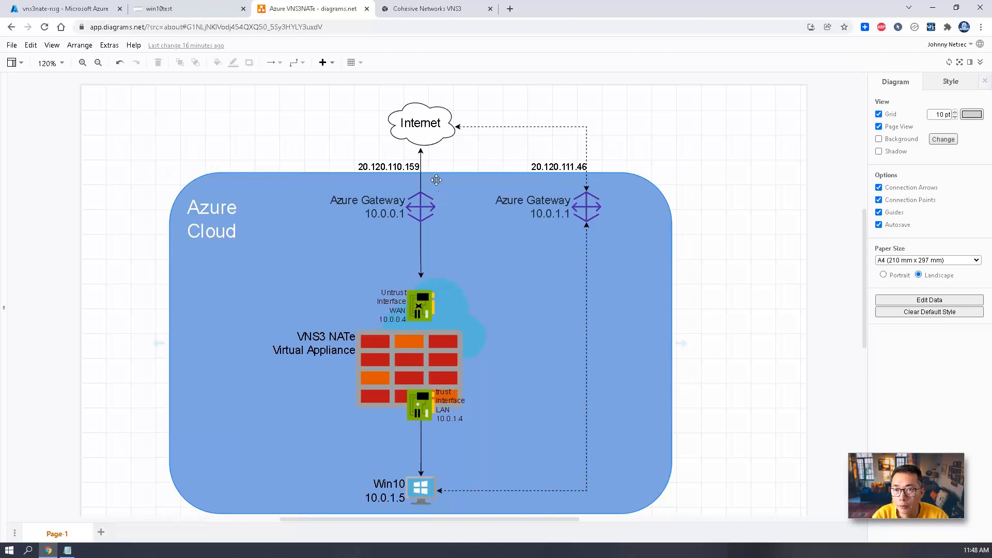
left_click(422, 488)
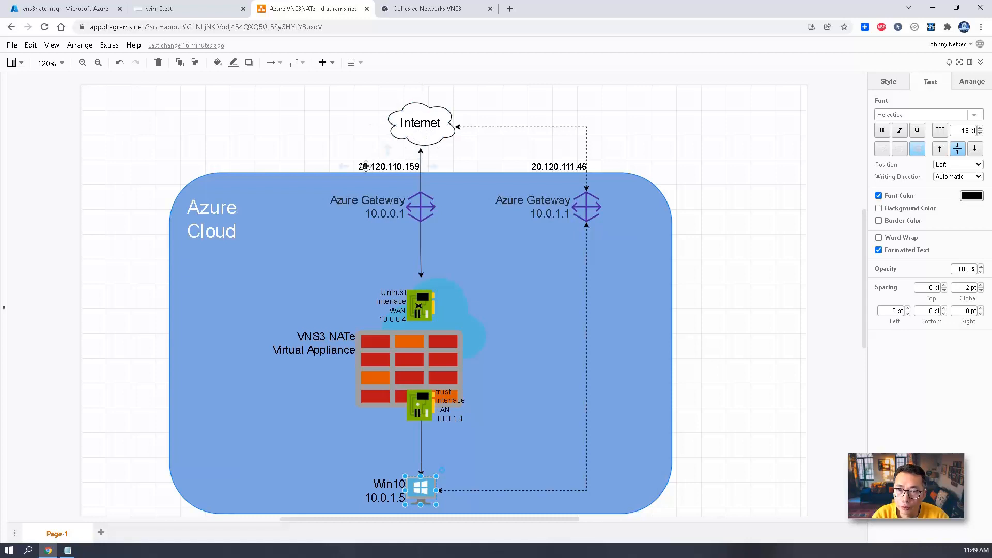
left_click(372, 166)
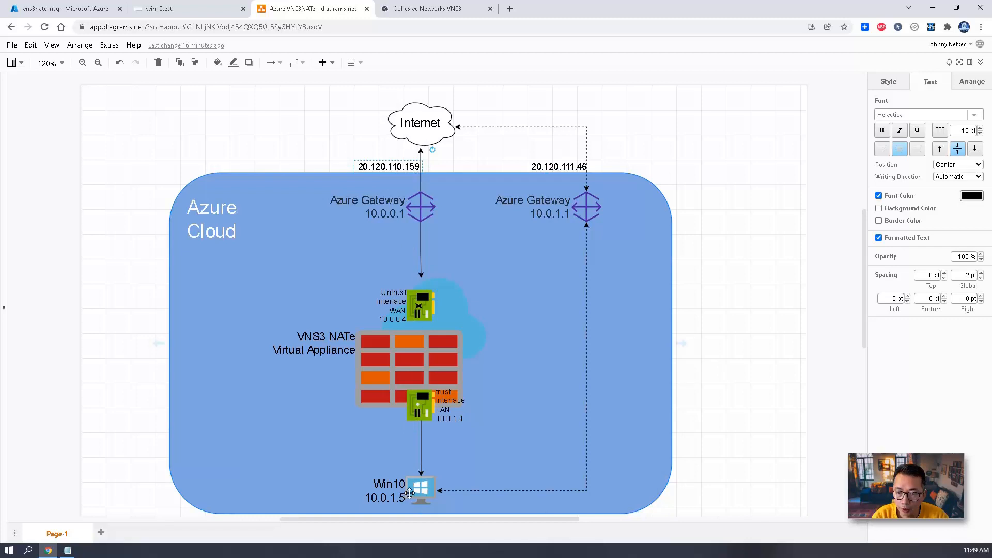
- Return to the VNS3 firewall rules and examine the PREROUTING DNAT rule's destination and the matching FORWARD_CUST rule's interface and port
left_click(408, 3)
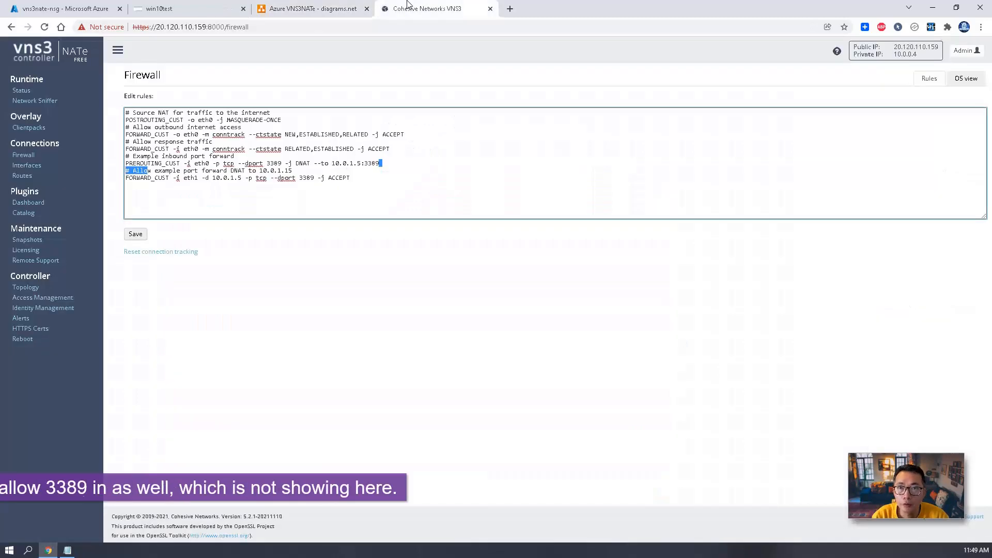
left_click(309, 170)
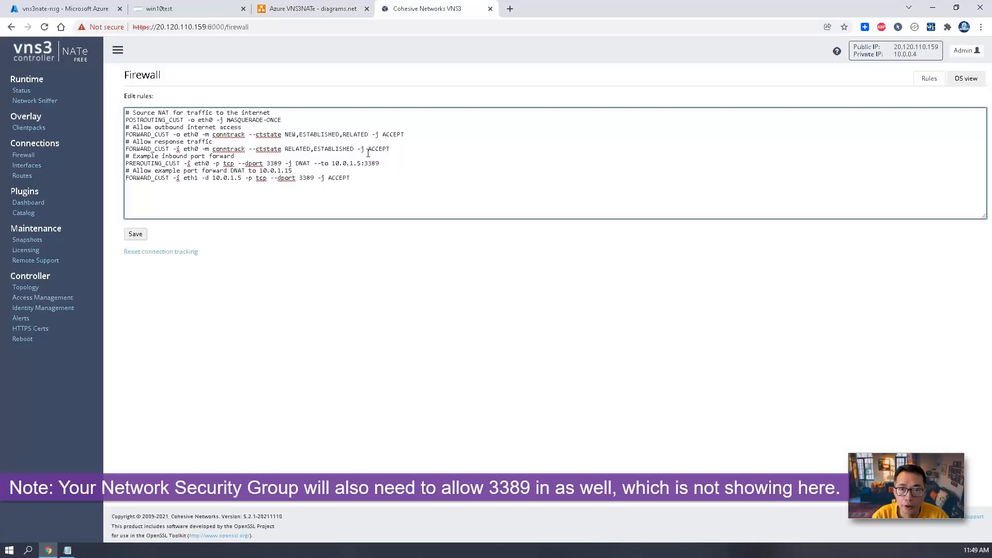
left_click_drag(390, 149, 117, 164)
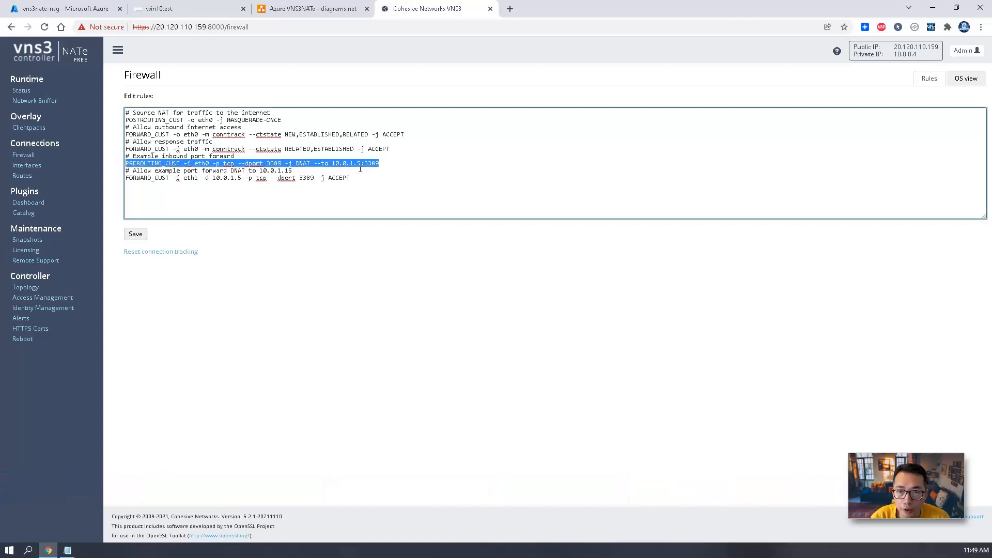
left_click(383, 164)
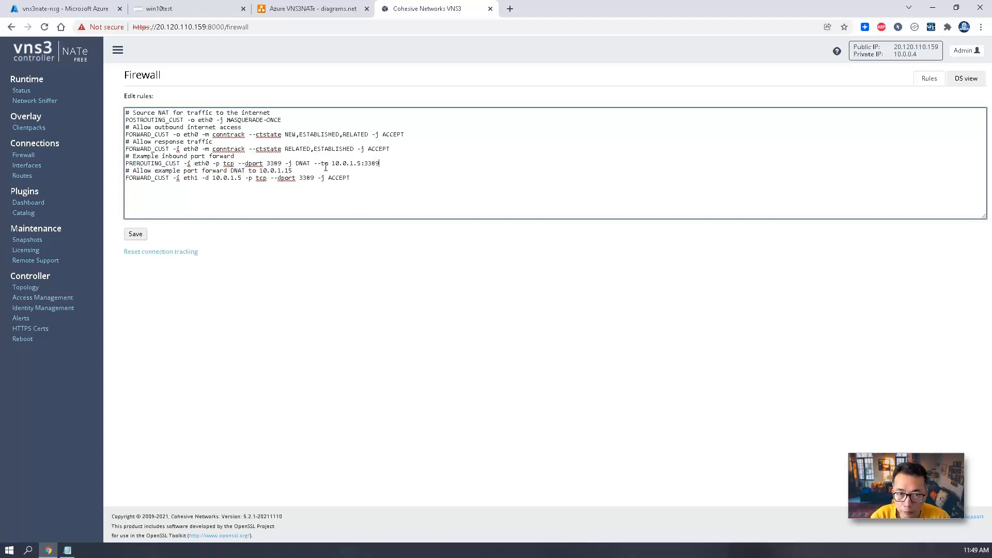
left_click_drag(386, 164, 362, 164)
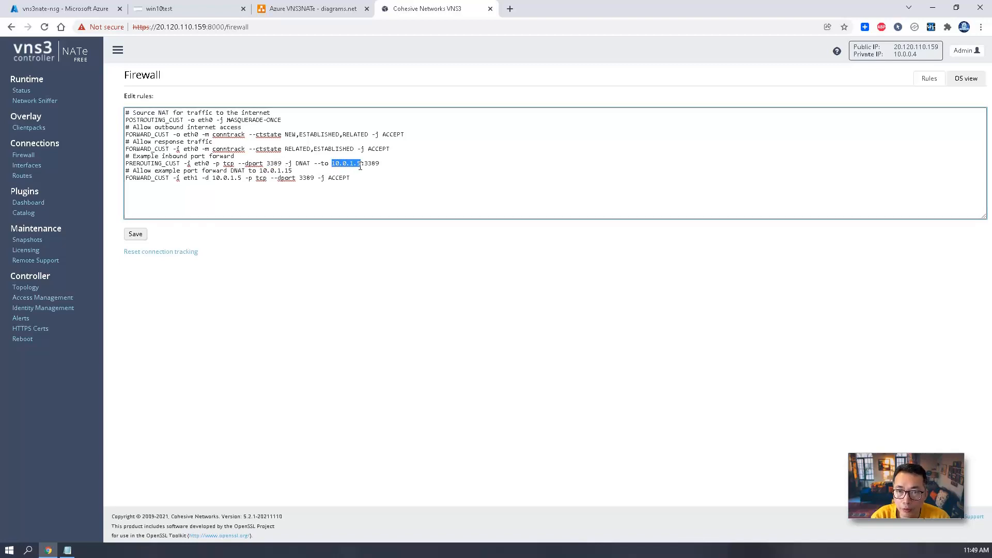
left_click(218, 159)
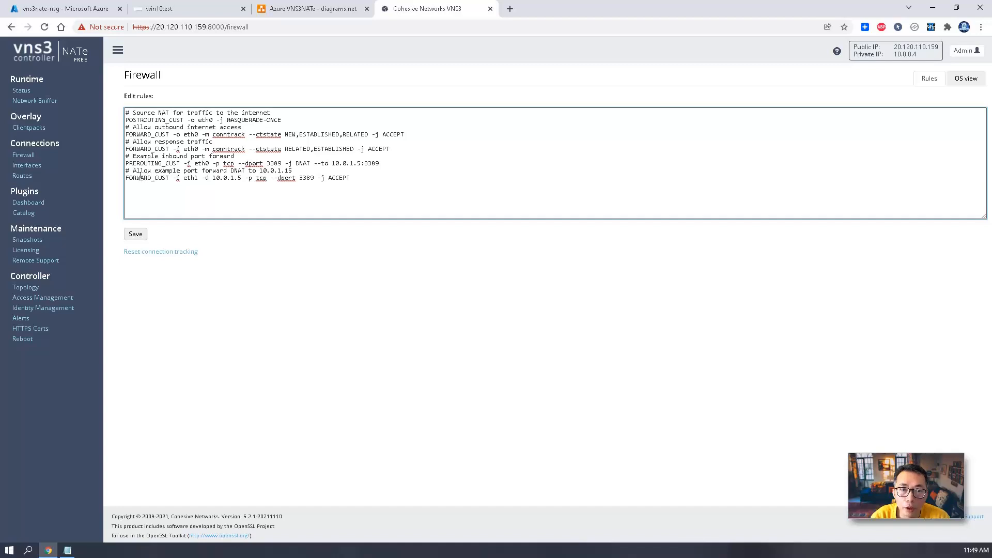
left_click_drag(199, 178, 185, 181)
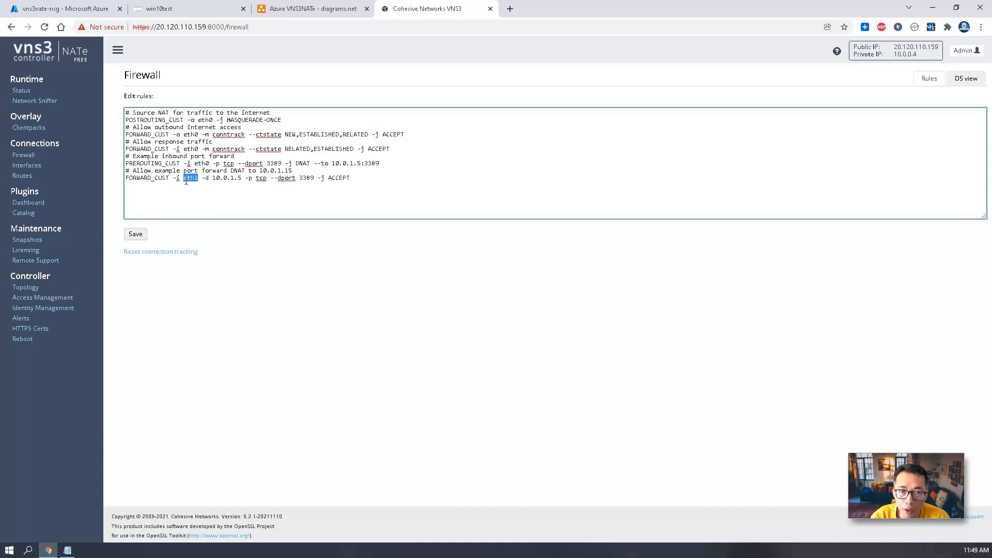
left_click(300, 179)
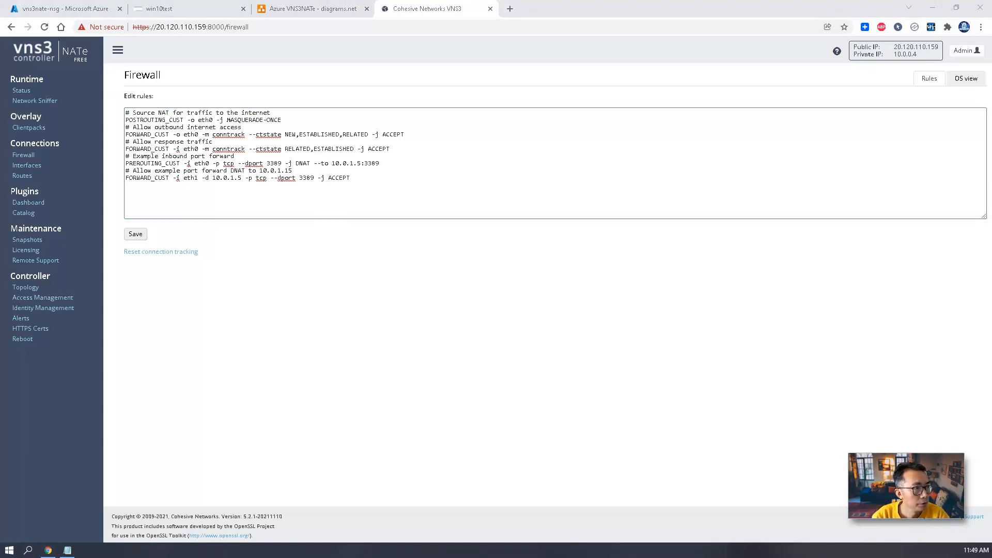
- Copy the VNS3 gateway's public address 20.120.110.159 from the network diagram for the Remote Desktop test
left_click_drag(0, 220, 546, 337)
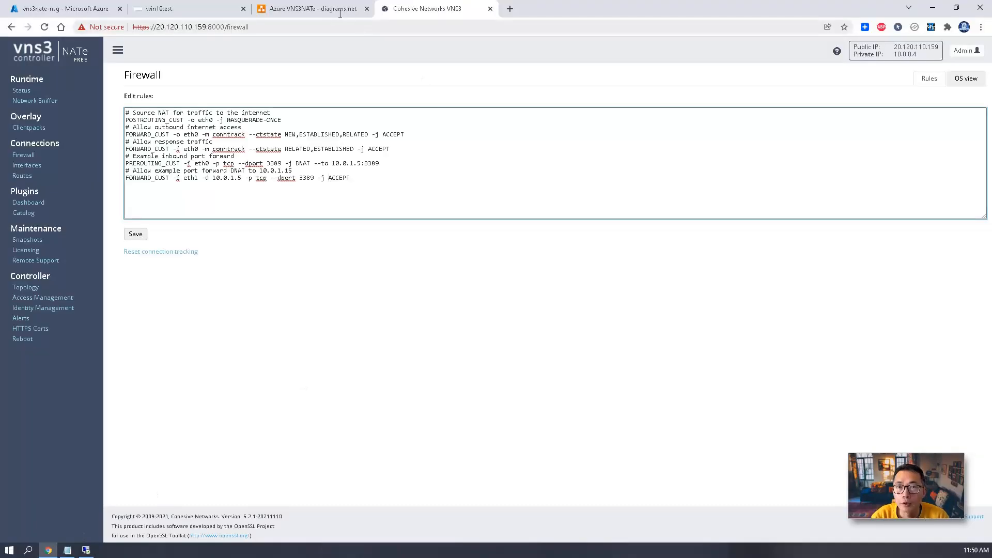
left_click(313, 8)
double_click(380, 165)
key("ctrl+c")
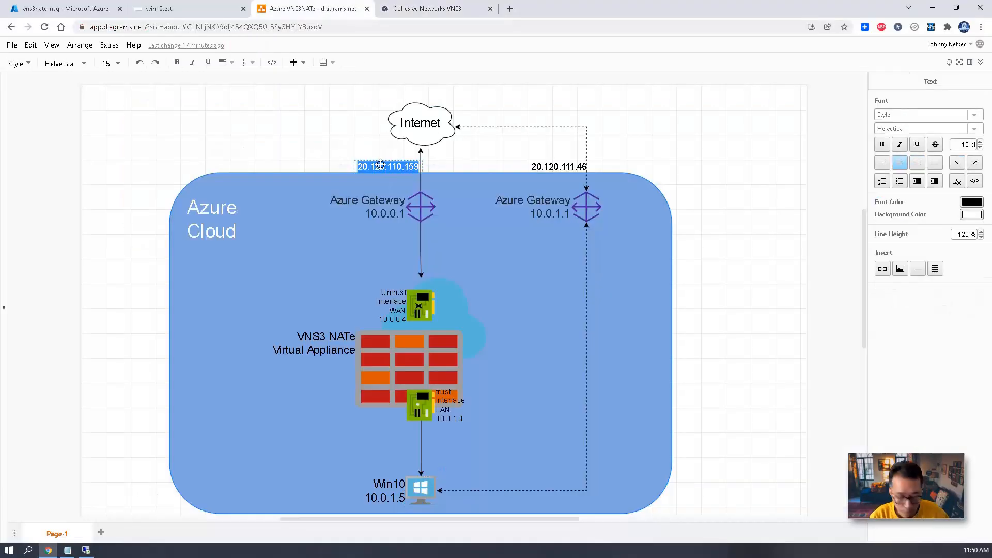
- Connect Remote Desktop Connection to 20.120.110.159, enter the account password, and accept the untrusted certificate
left_click(85, 550)
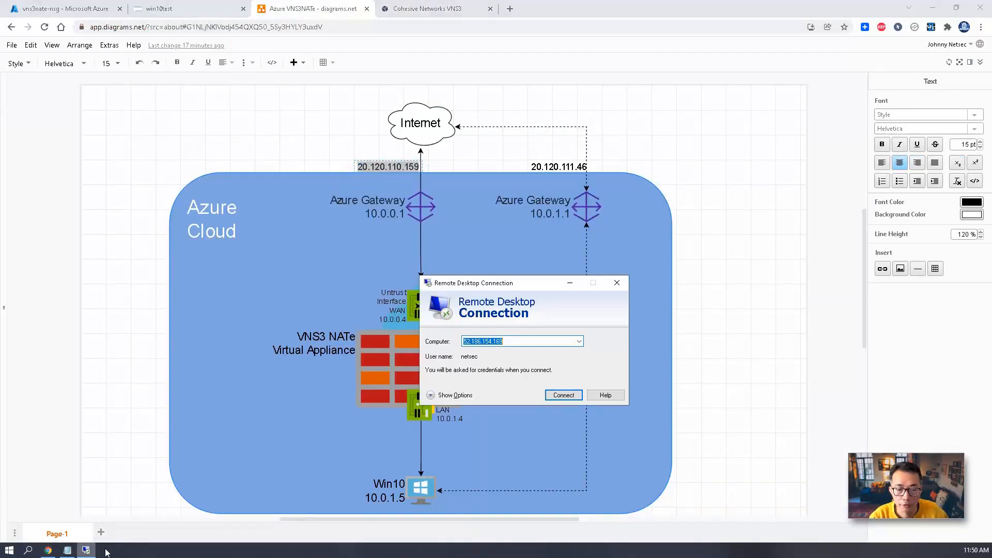
key("ctrl+v")
left_click(555, 394)
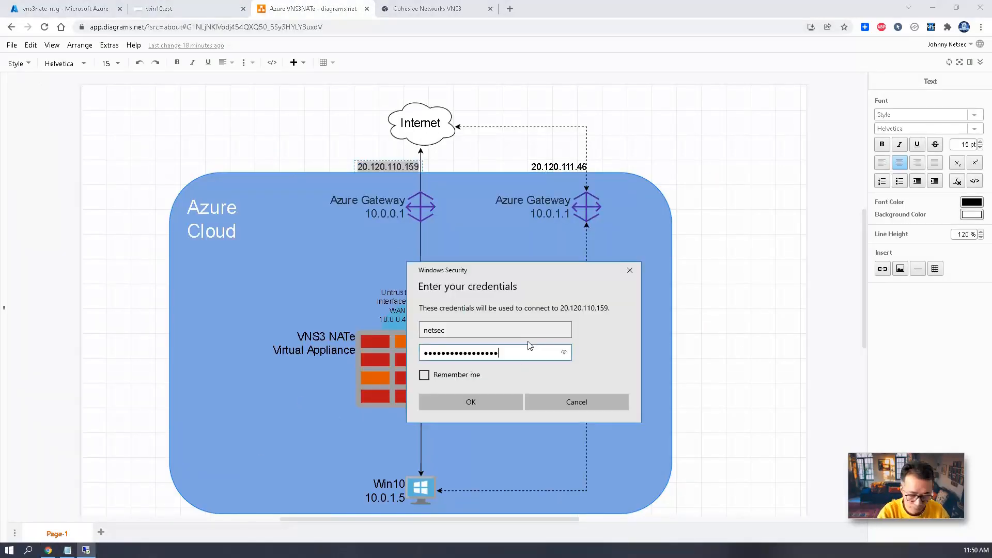
key("Return")
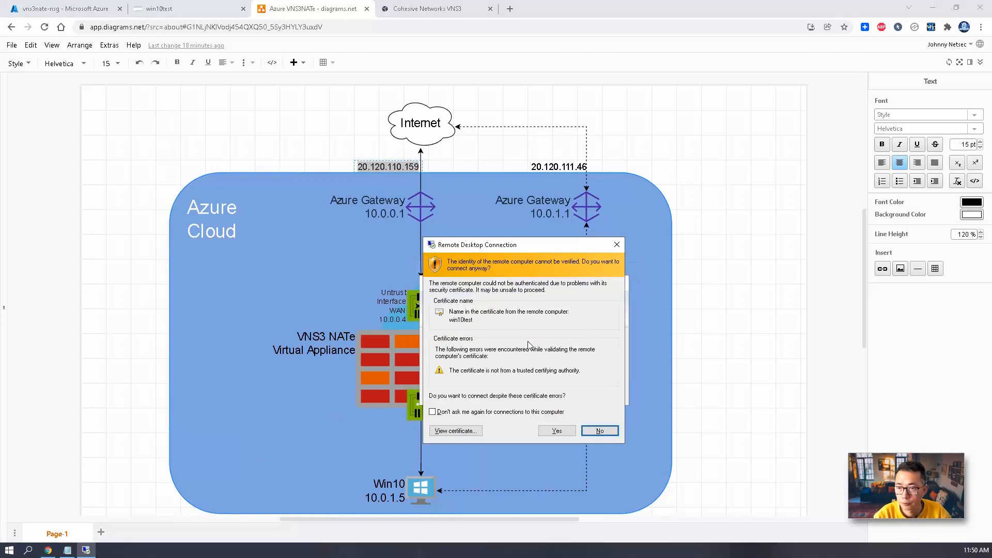
left_click(557, 432)
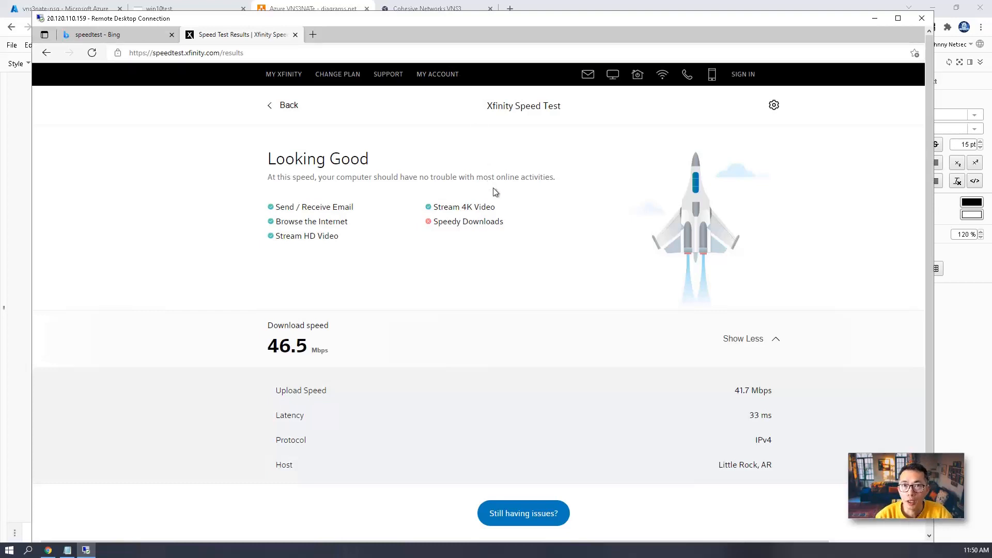
- Switch back to the VNS3 controller console in the browser
left_click(405, 9)
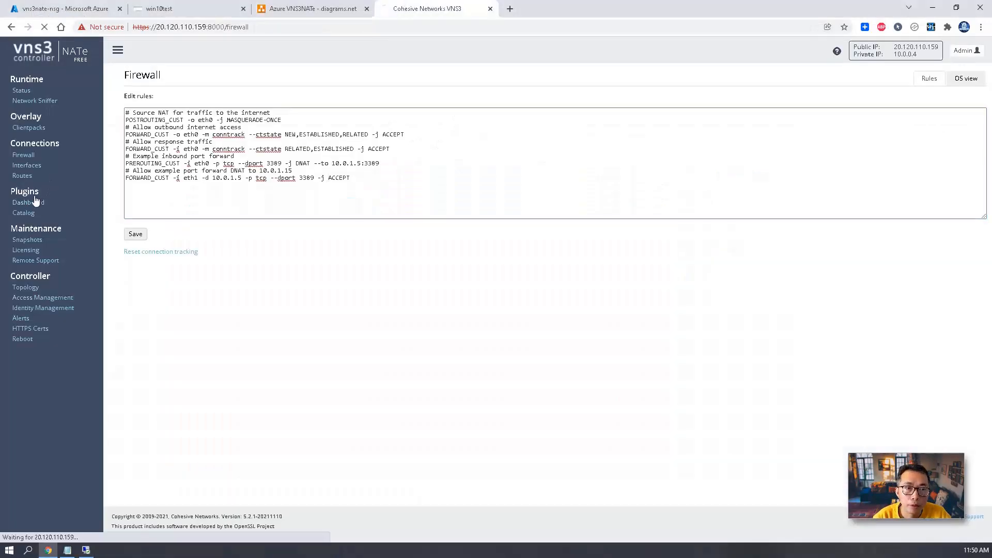